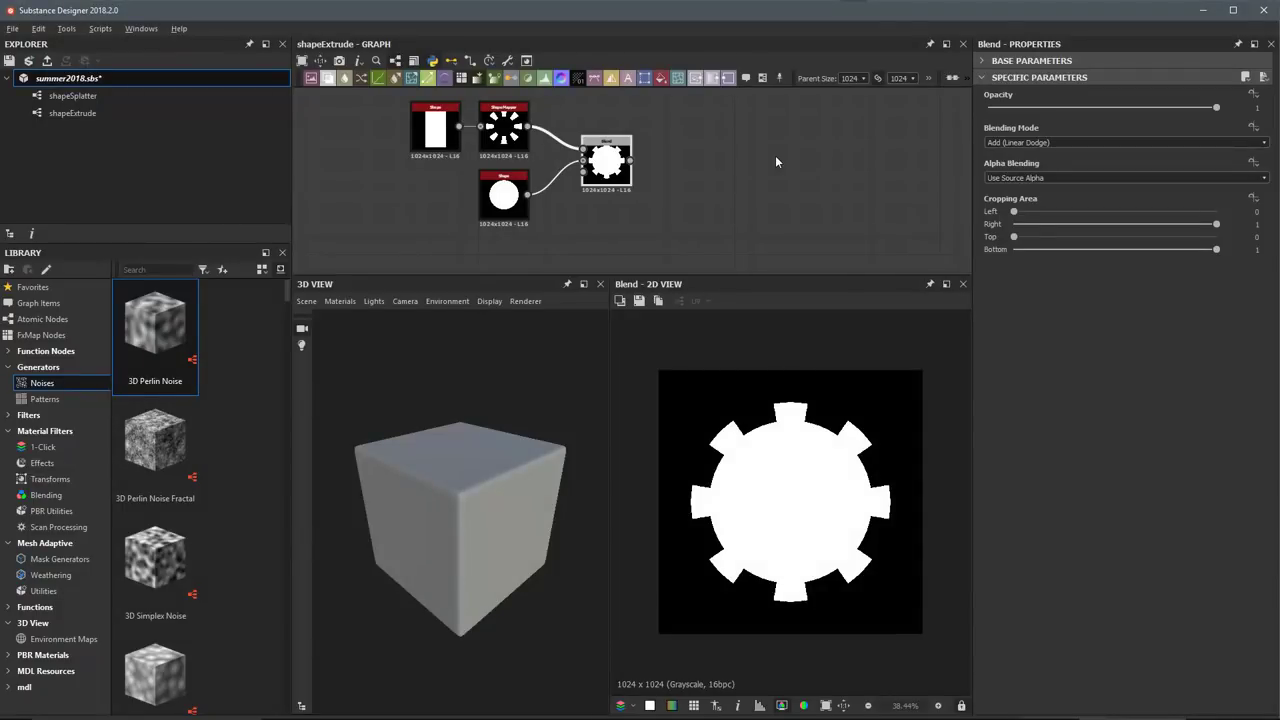
Add a Shape Extrude node beside the Blend node and tilt its extrusion to a position of about X 0.69, Y 0.17.
scroll(718, 178, "up", 2)
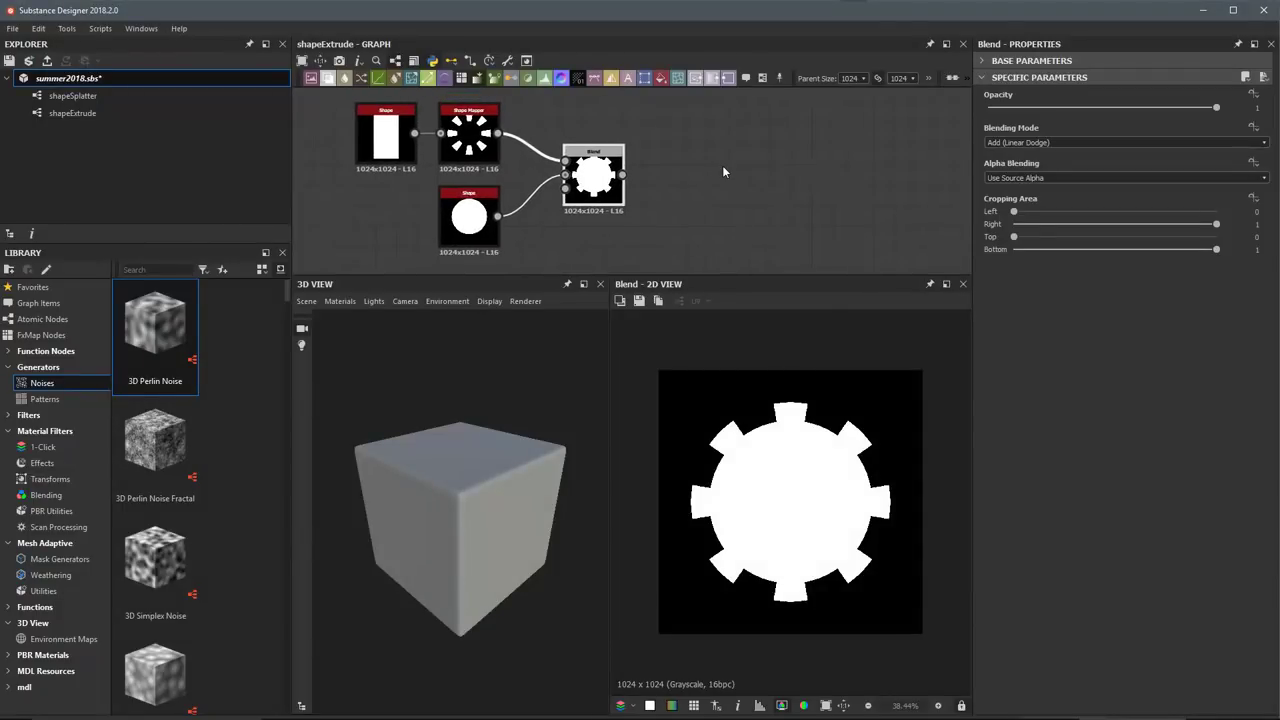
key("space")
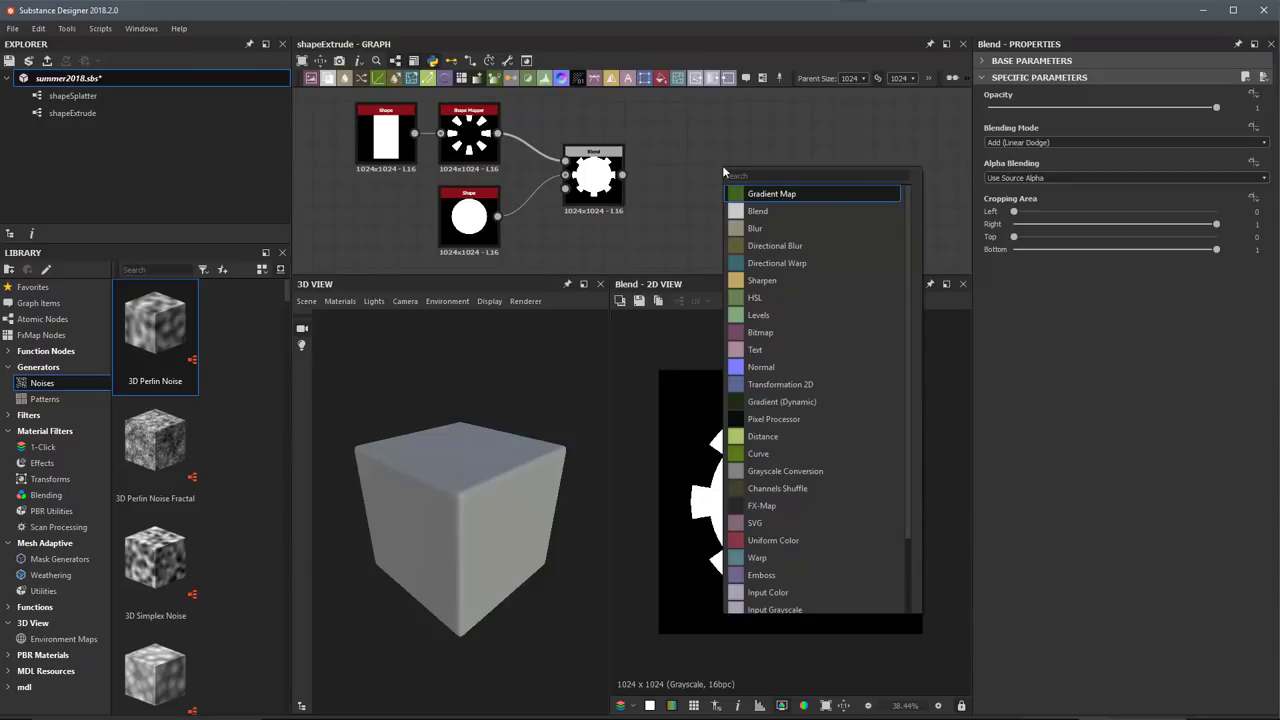
type("shap")
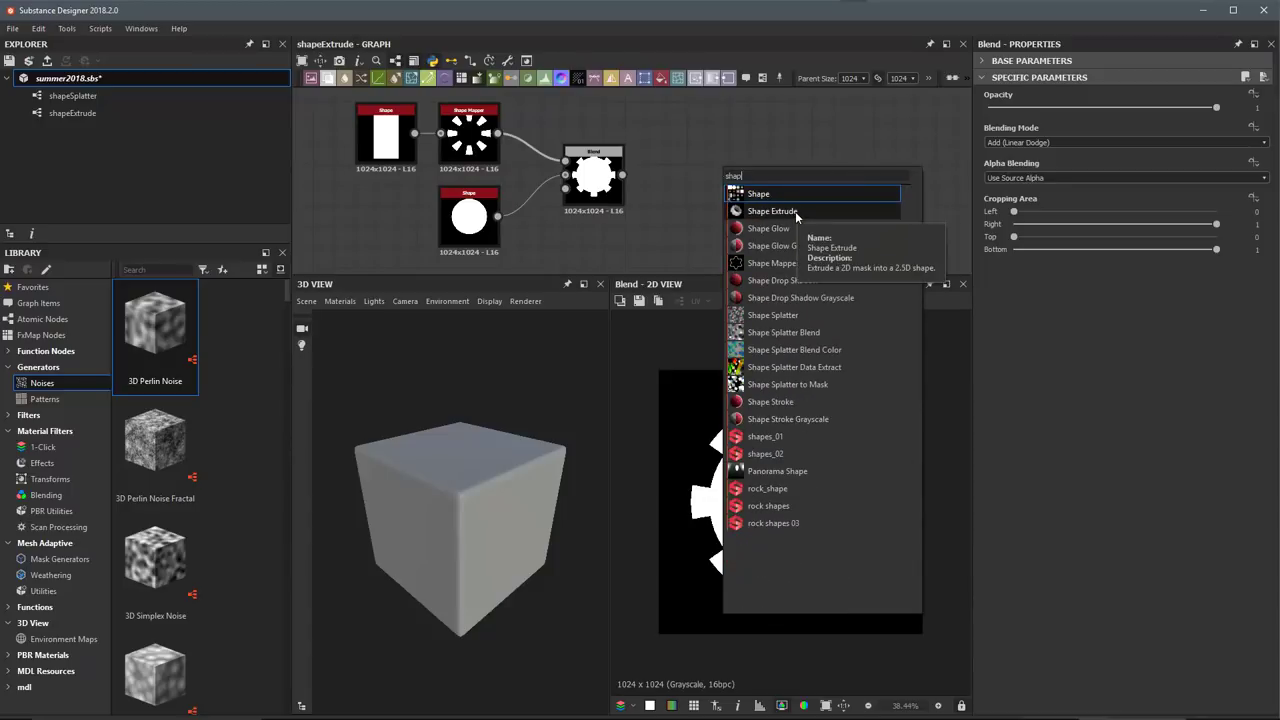
left_click(772, 211)
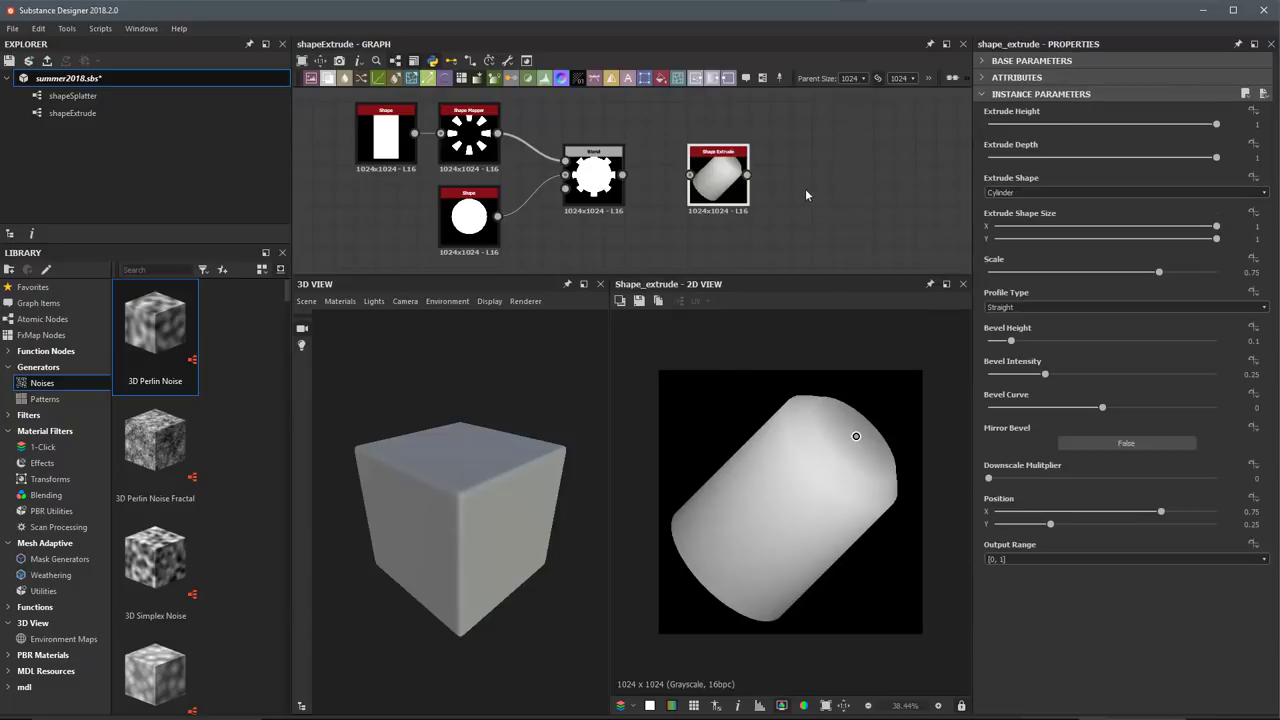
left_click_drag(728, 182, 769, 182)
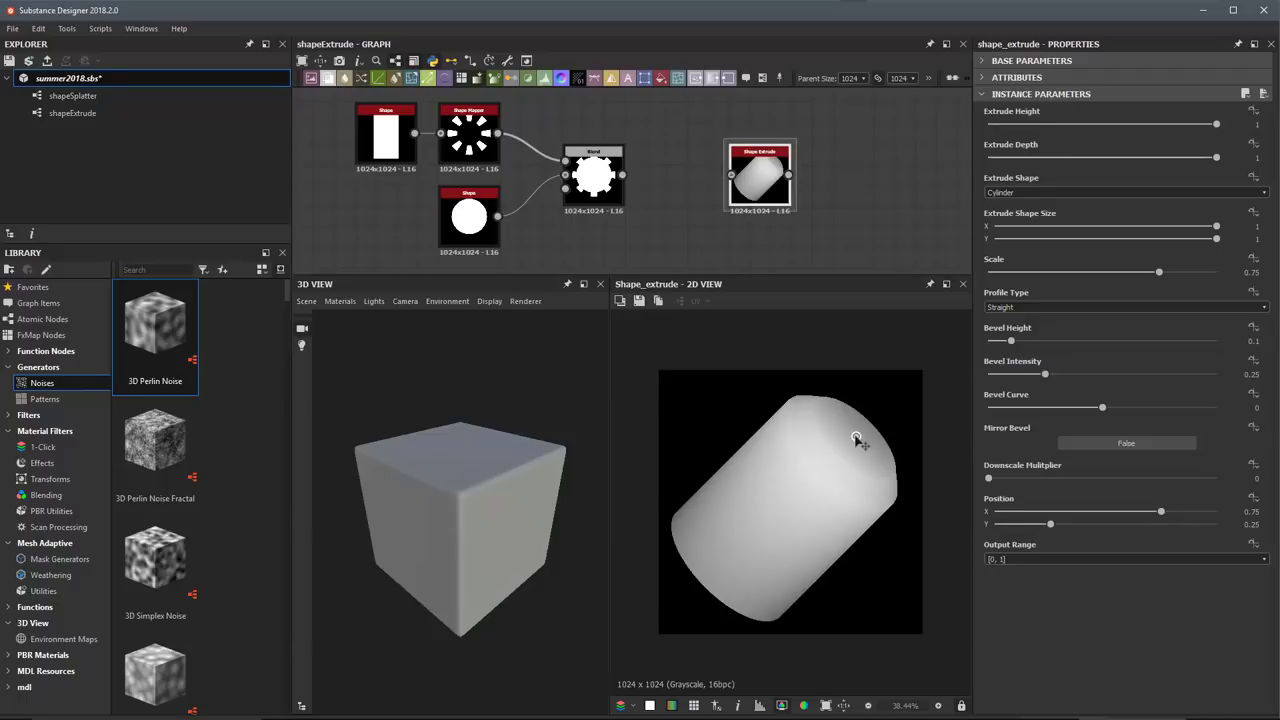
left_click_drag(856, 439, 840, 416)
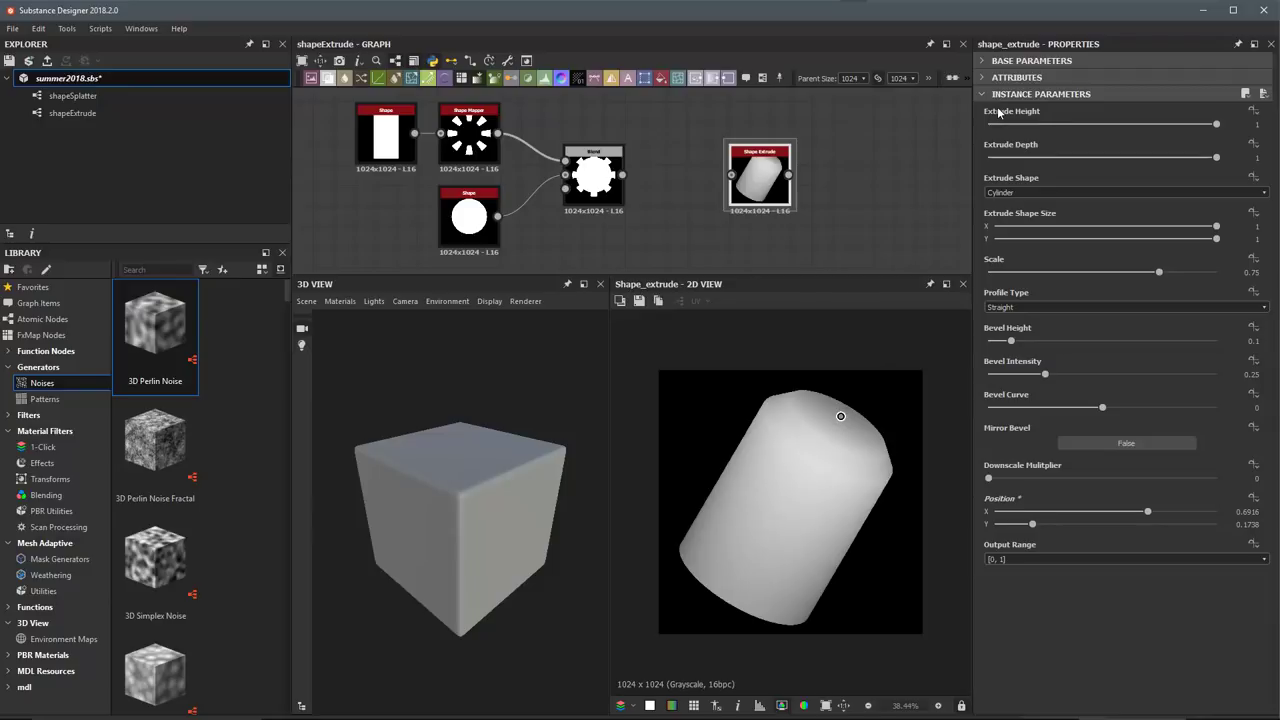
Try different Extrude Height and Extrude Depth values on the Shape Extrude node, undoing each change.
left_click_drag(1216, 124, 1085, 125)
key("ctrl+z")
left_click_drag(1216, 157, 1246, 165)
key("ctrl+z")
Try the Cylinder and Cube options for the node's extrude shape.
left_click(1037, 193)
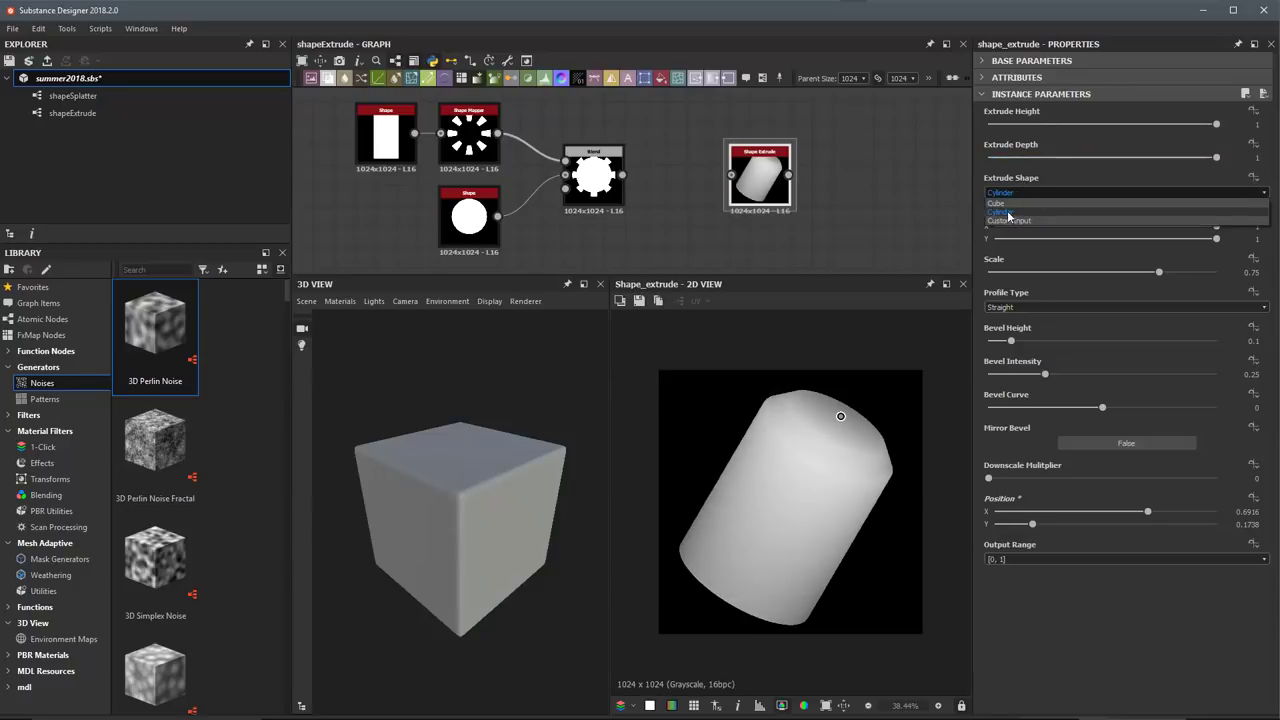
left_click(1008, 214)
left_click(1012, 193)
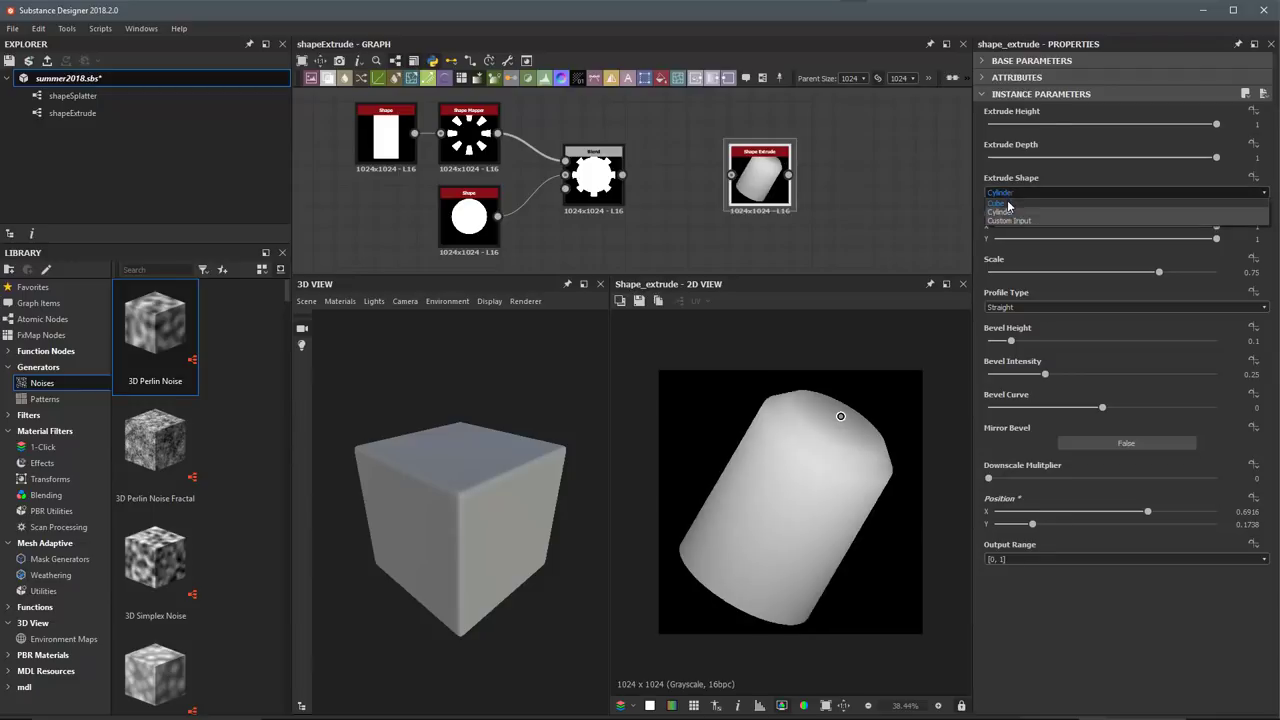
left_click(1000, 203)
Set the extrude shape to Custom Input and connect the Blend node's gear mask to the Shape Extrude input, previewing the result.
left_click(1011, 193)
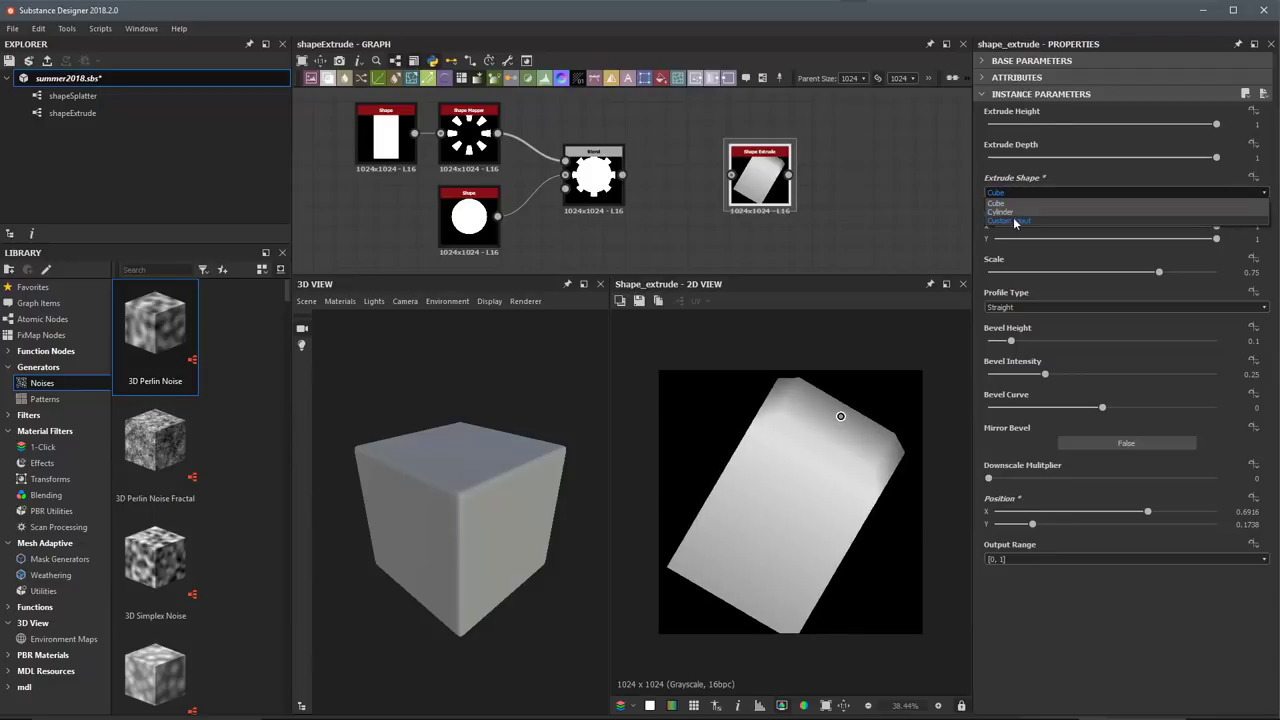
left_click(1022, 222)
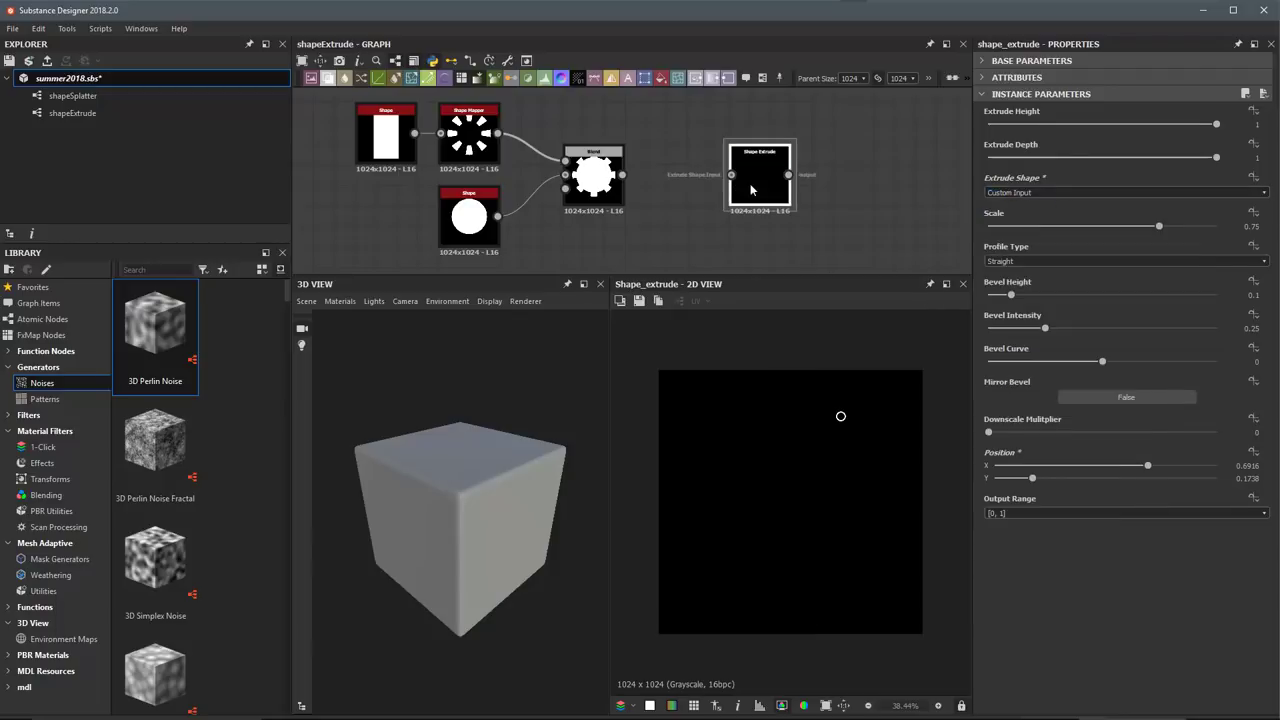
left_click(600, 178)
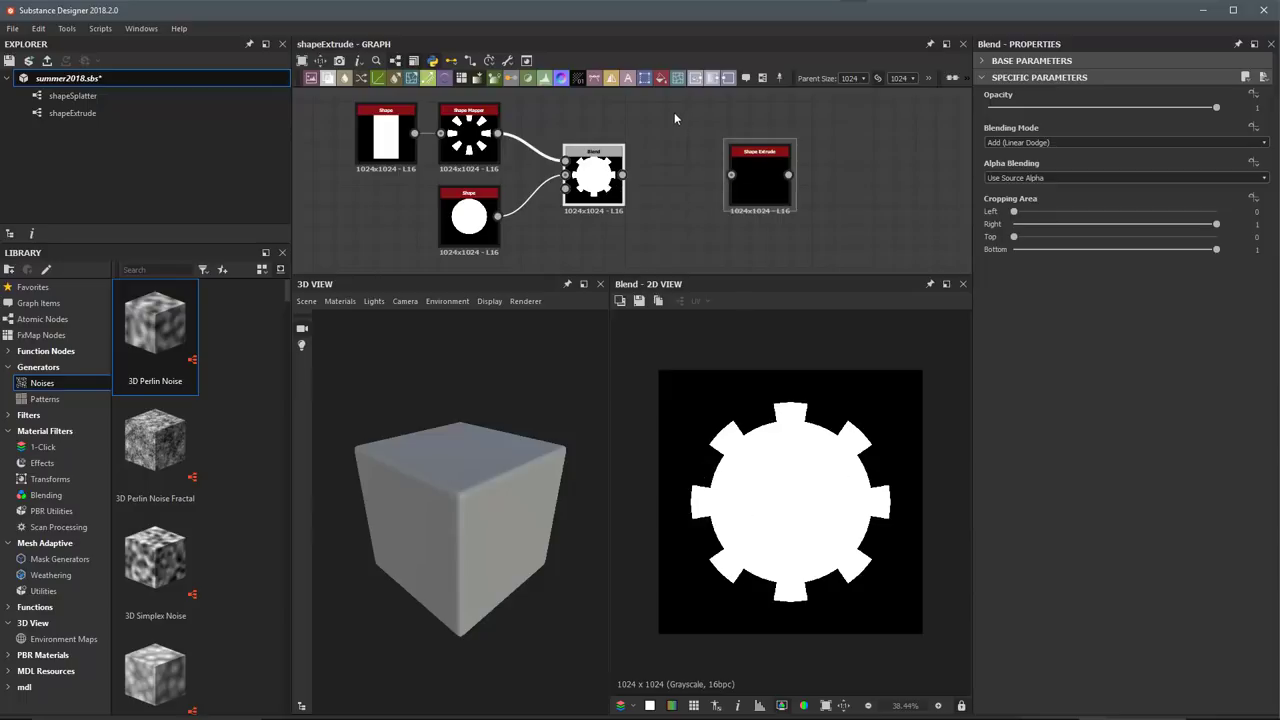
left_click_drag(622, 175, 752, 173)
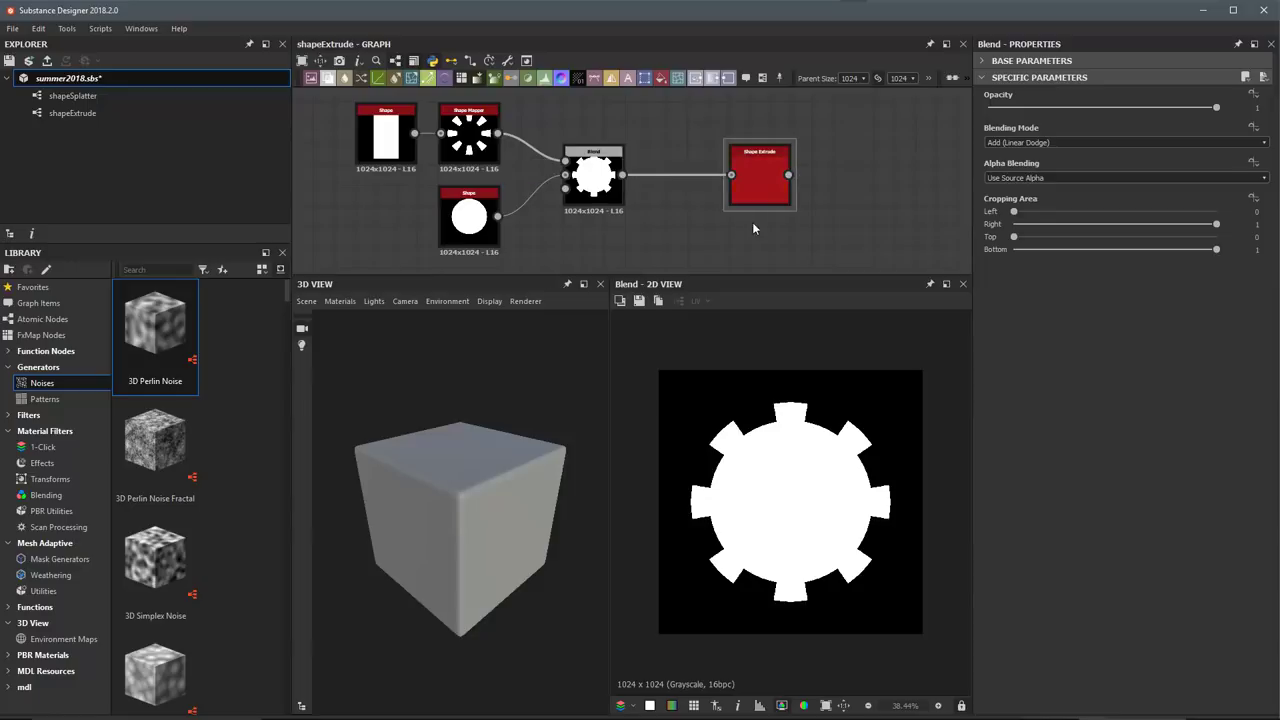
double_click(758, 182)
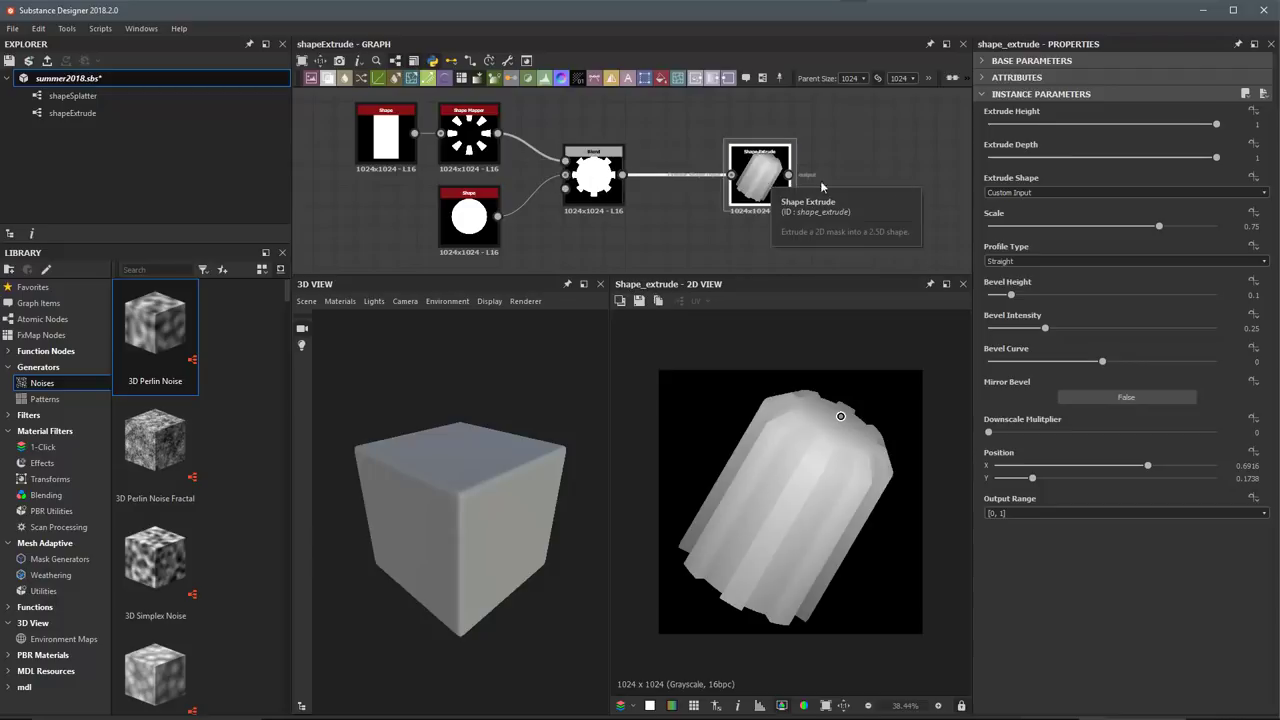
Set the extrusion's depth to about 0.71, scale to 0.78, bevel height to 0.27 and bevel curve to -1.
left_click_drag(1217, 158, 1153, 158)
mouse_move(1158, 226)
left_mouse_down()
mouse_move(1144, 237)
mouse_move(1165, 228)
left_mouse_up()
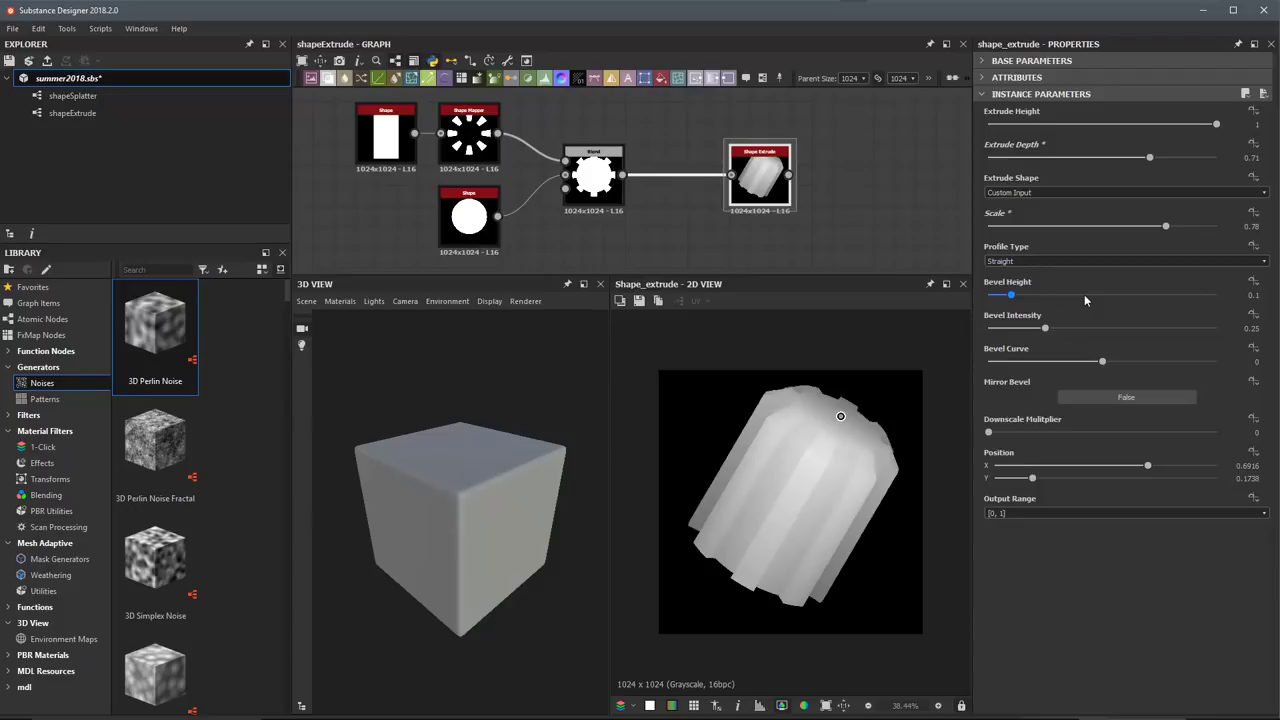
left_click_drag(1012, 295, 1045, 330)
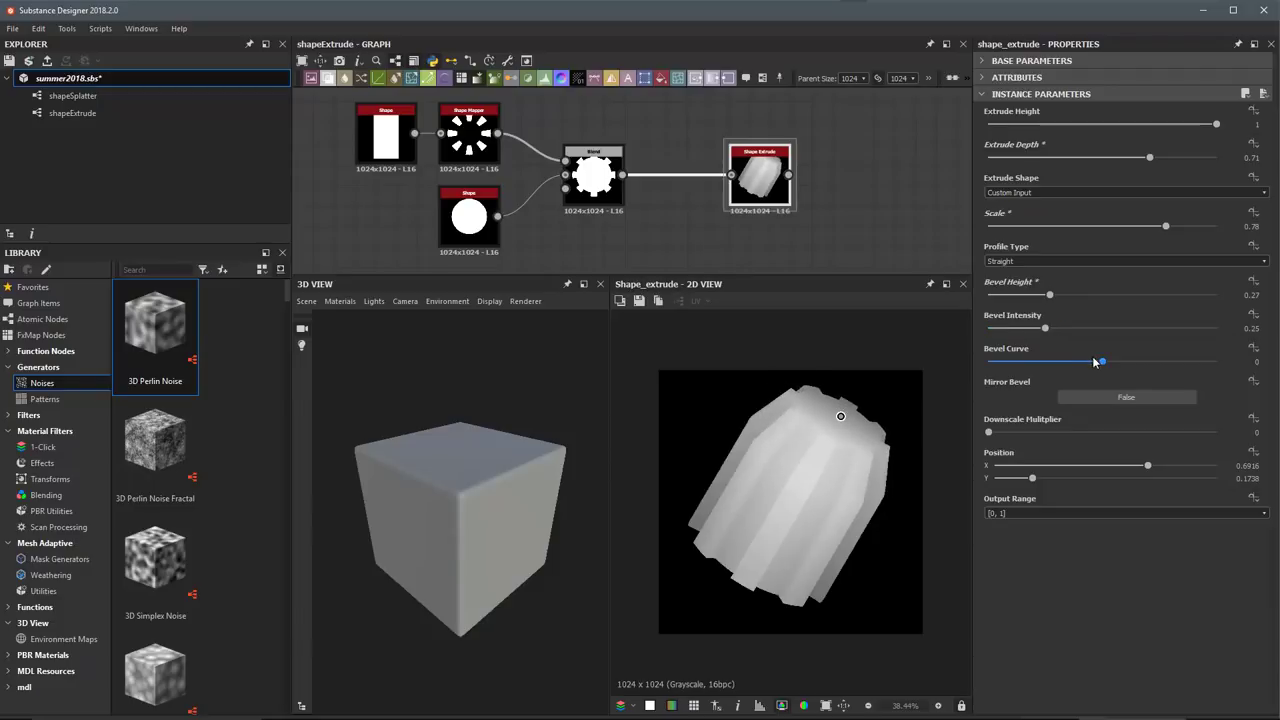
left_click_drag(1104, 365, 982, 372)
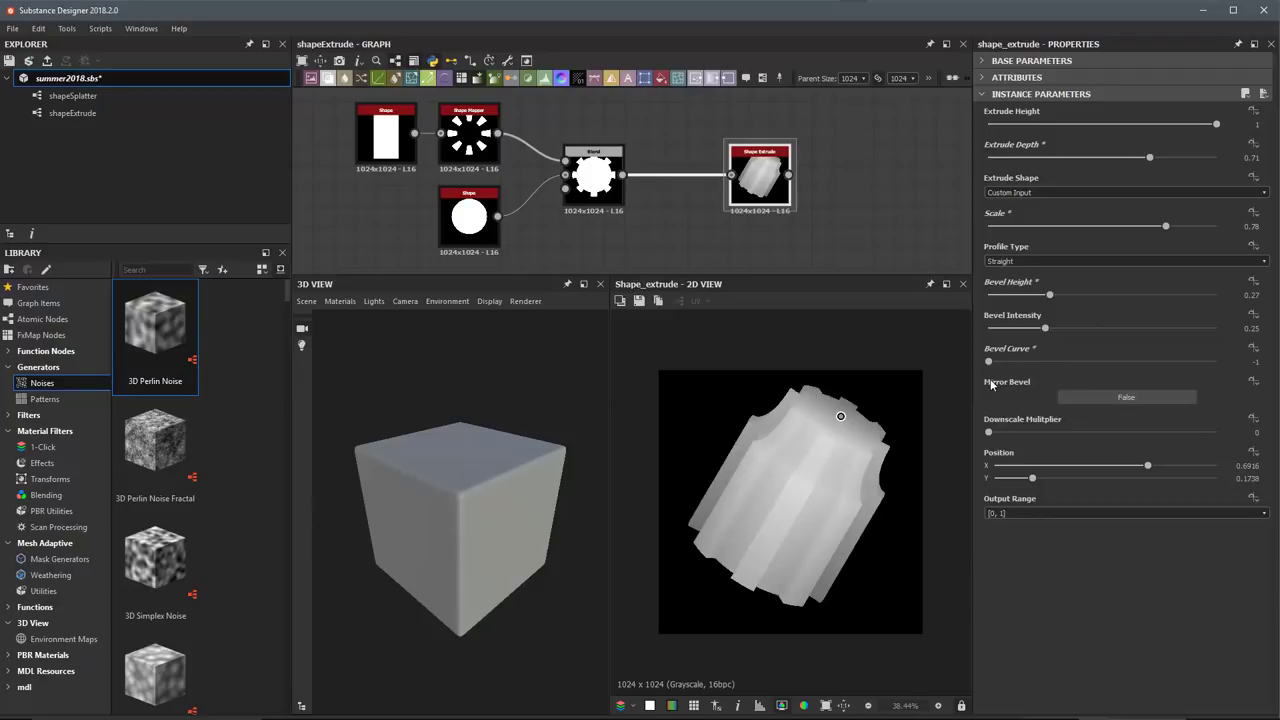
Try mirroring the bevel while tilting the extrusion slightly, and switch Mirror Bevel back off.
left_click(1146, 404)
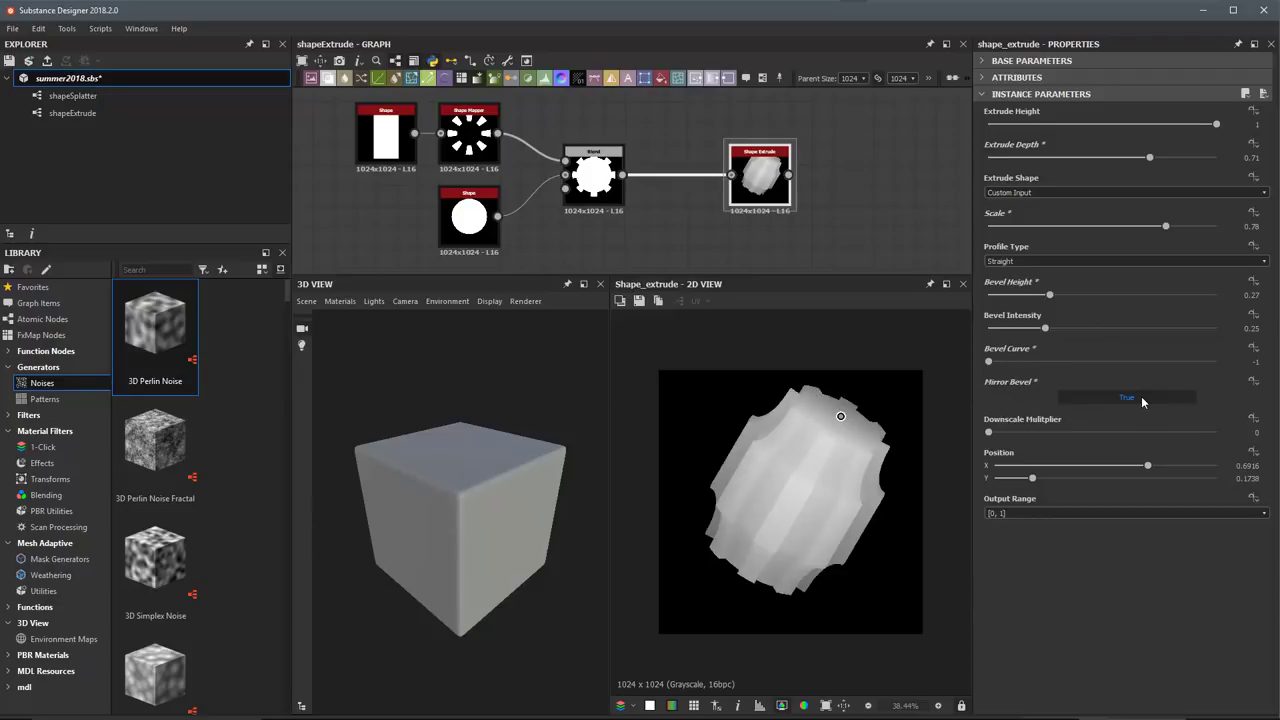
mouse_move(840, 415)
left_mouse_down()
mouse_move(908, 433)
mouse_move(831, 429)
mouse_move(827, 410)
left_mouse_up()
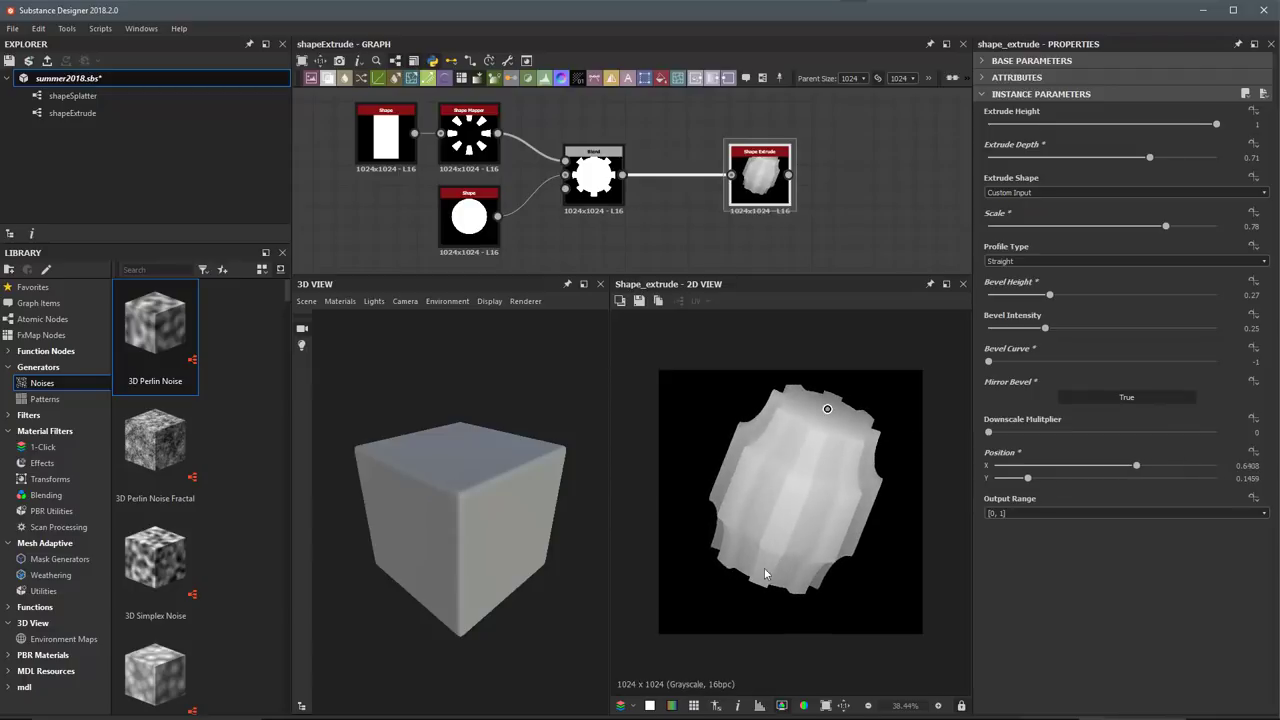
left_click(1107, 396)
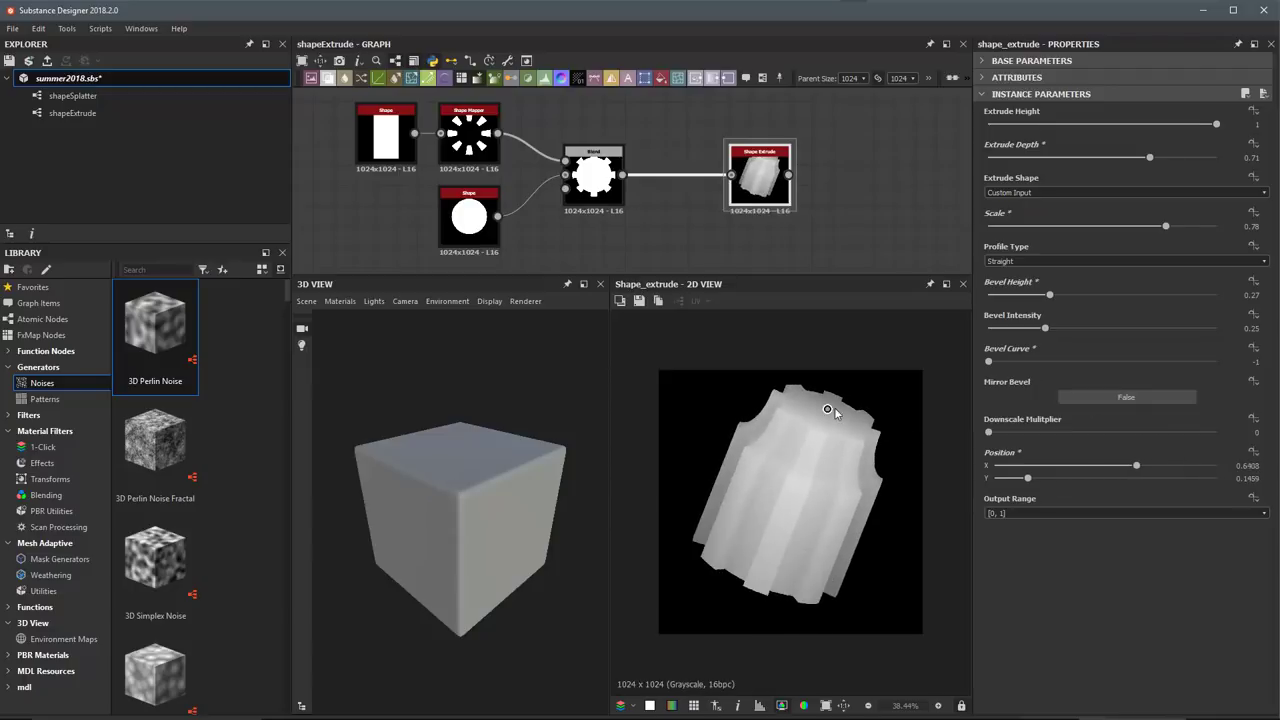
Tilt the extrusion to about X 0.70, Y 0.15 and set its profile type to Vertical Gradient.
left_click_drag(830, 414, 845, 414)
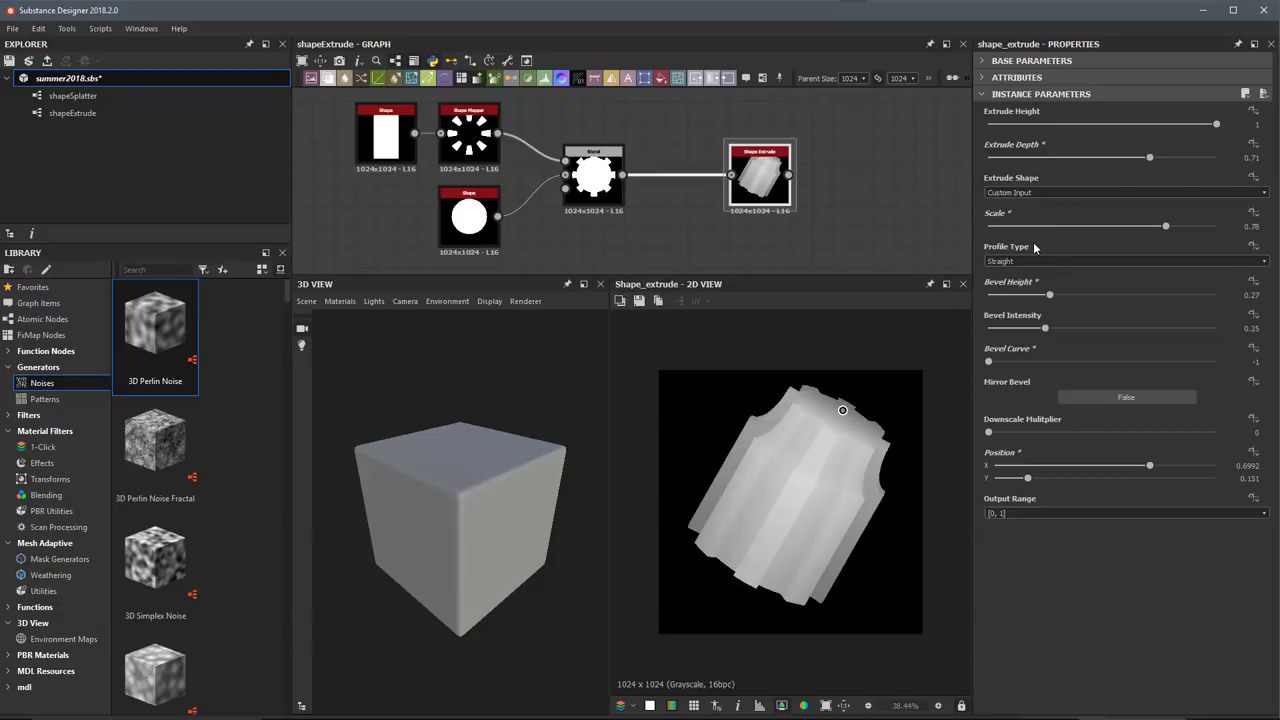
left_click(1084, 261)
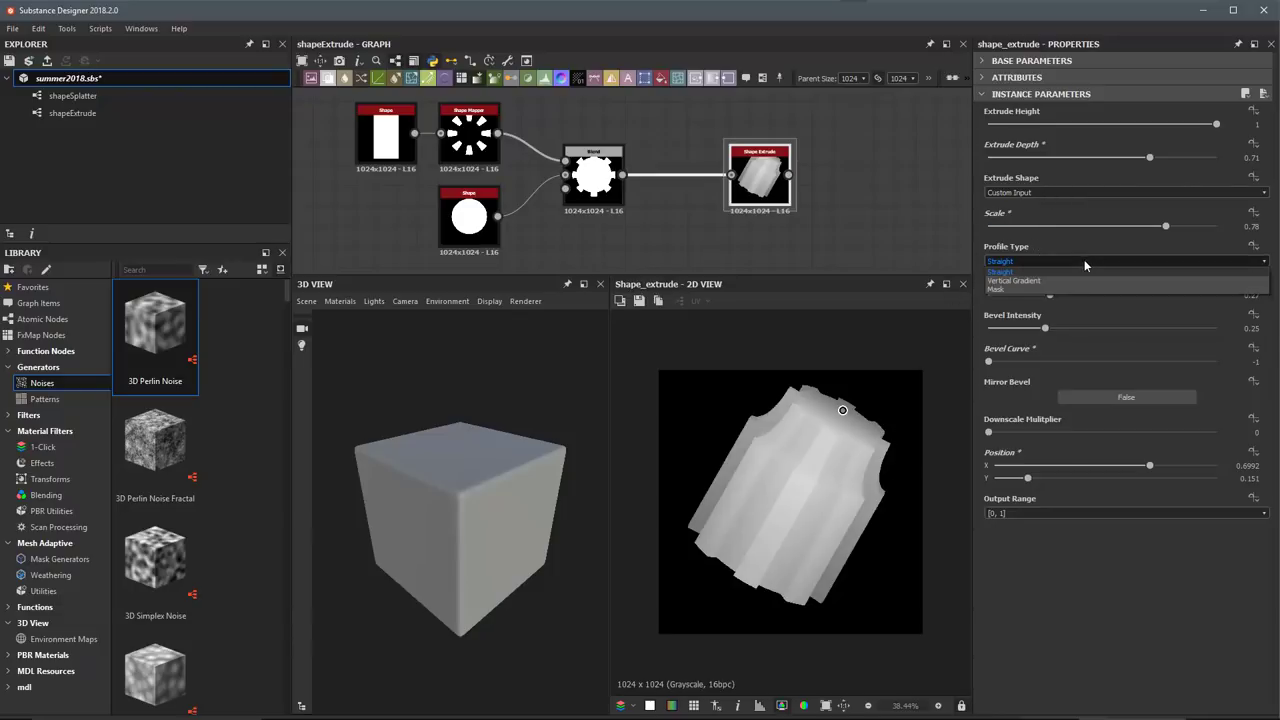
left_click(1035, 283)
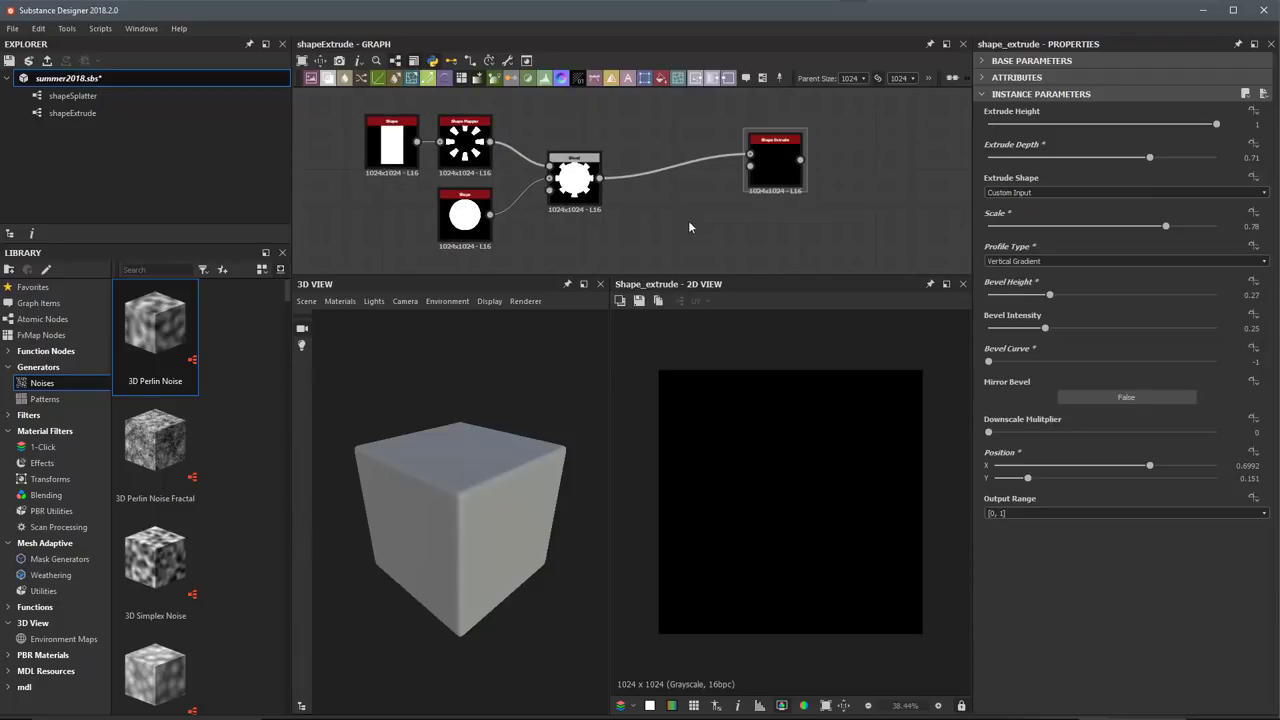
Add a Gradient Linear 1 node and place it below the link between Blend and Shape Extrude.
key("space")
type("grad")
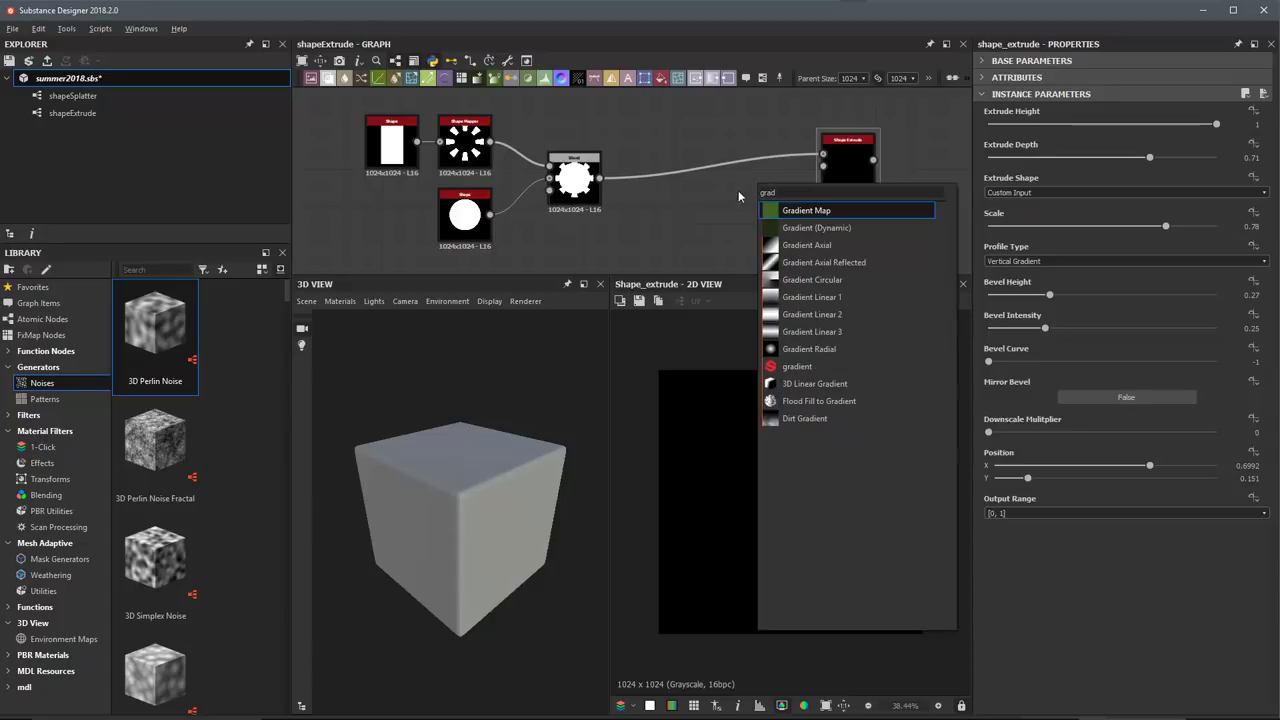
left_click(800, 300)
left_click_drag(750, 204, 649, 261)
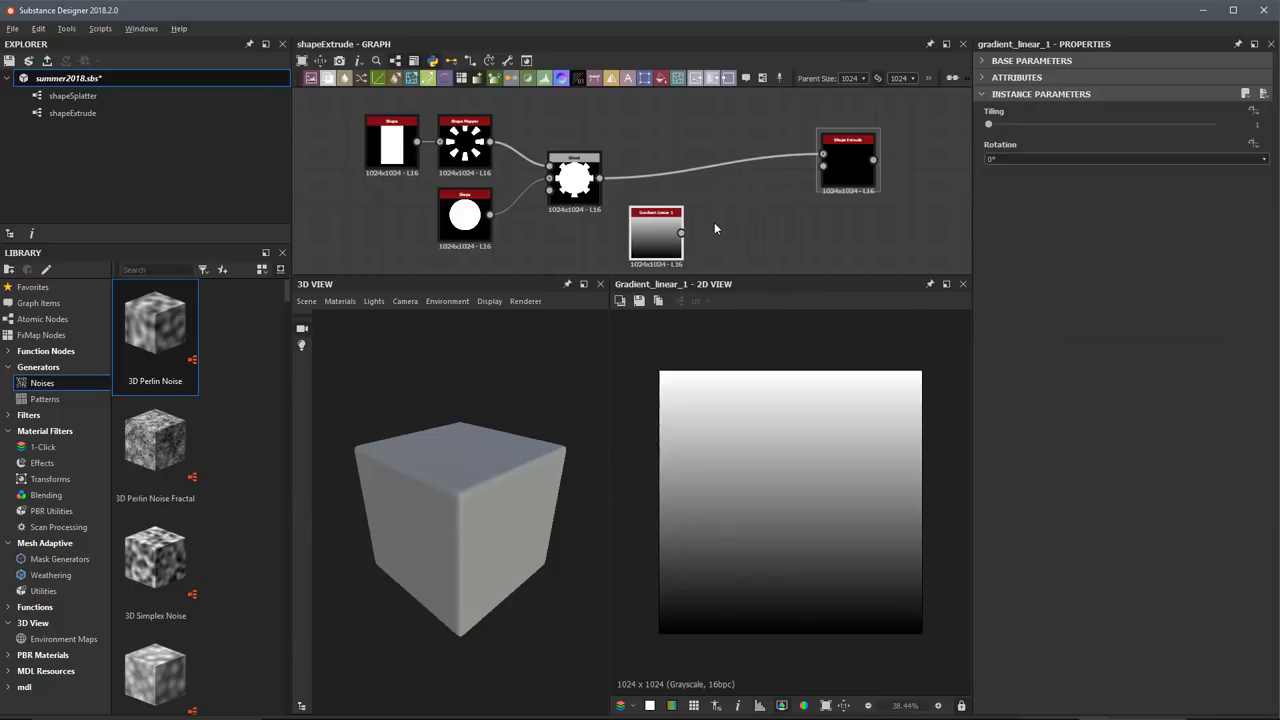
Add a Curve node connected to the output of the Gradient Linear 1 node.
key("space")
type("c")
left_click(746, 252)
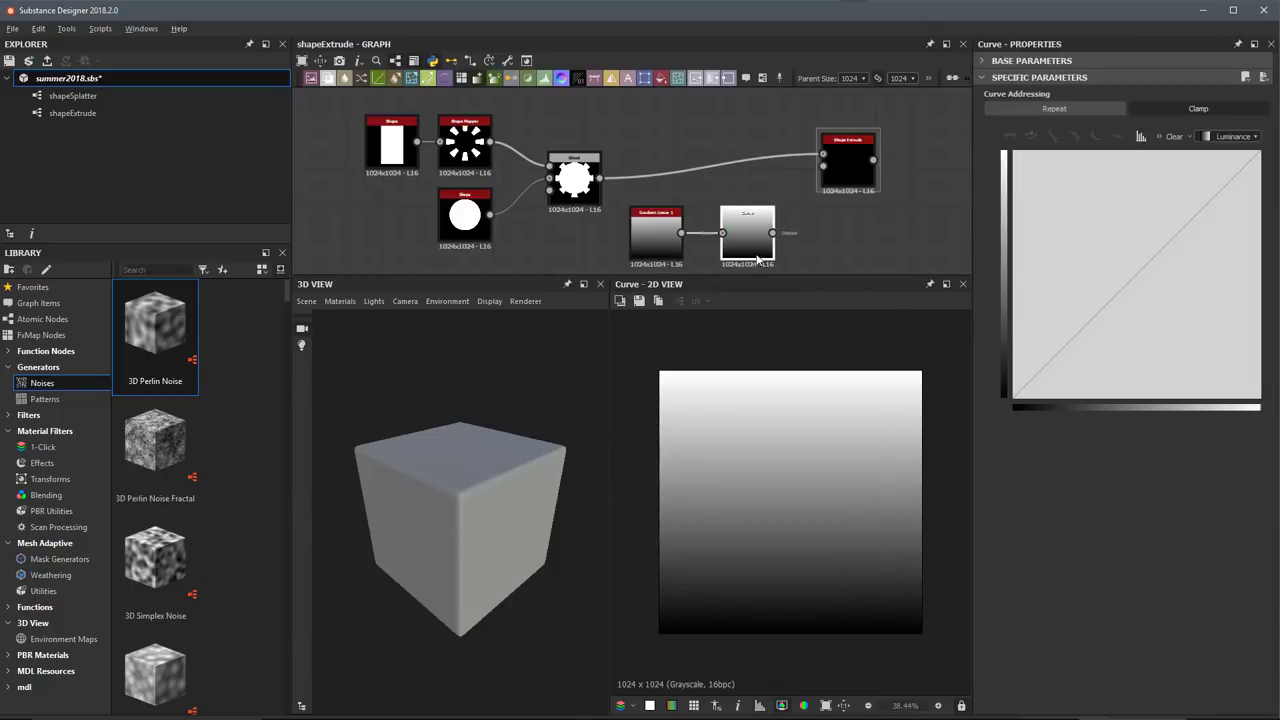
Connect the Curve output to the Profile Gradient input of Shape Extrude and preview the extruded shape.
scroll(818, 223, "up", 3)
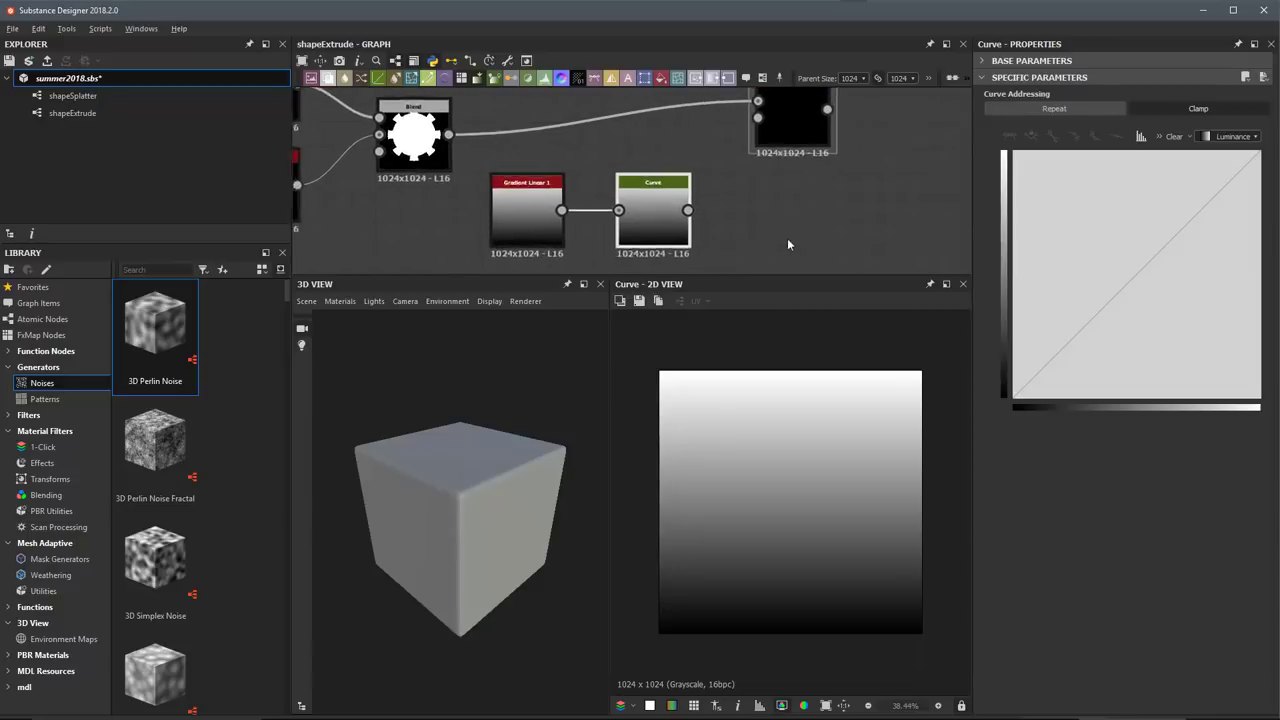
middle_click_drag(717, 207, 655, 245)
left_click_drag(624, 249, 745, 157)
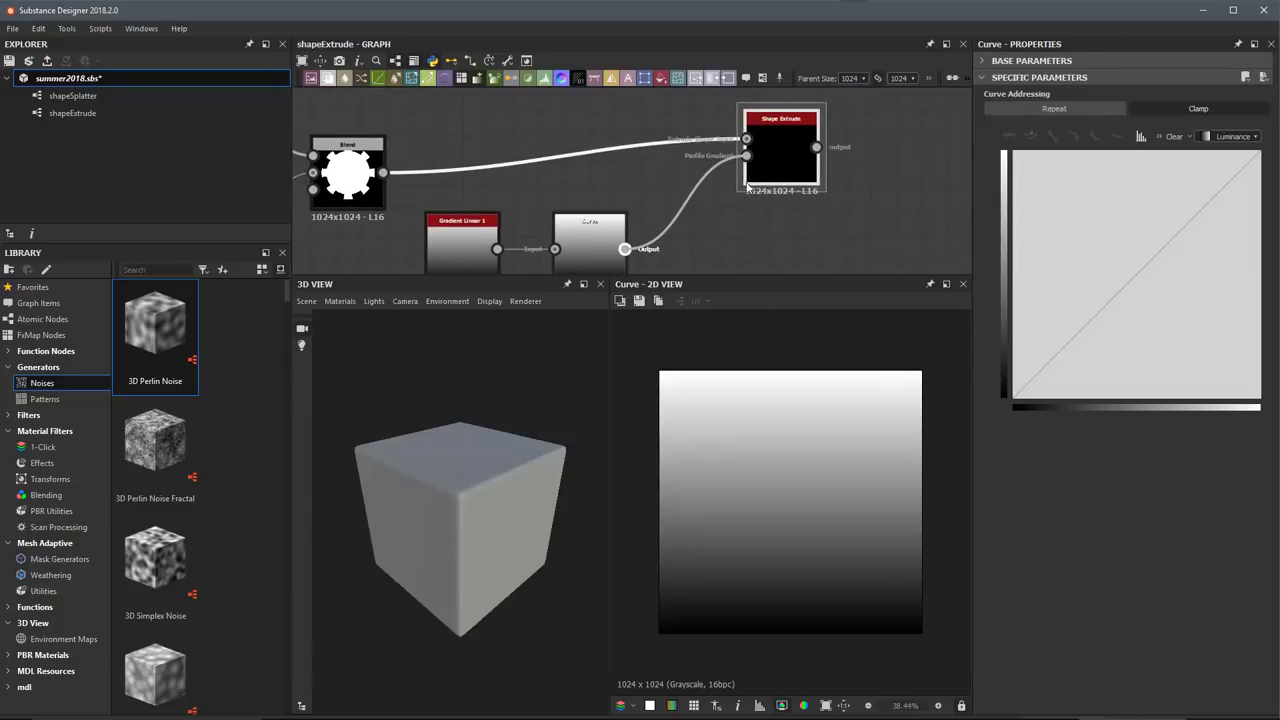
double_click(795, 158)
middle_click_drag(846, 177, 876, 161)
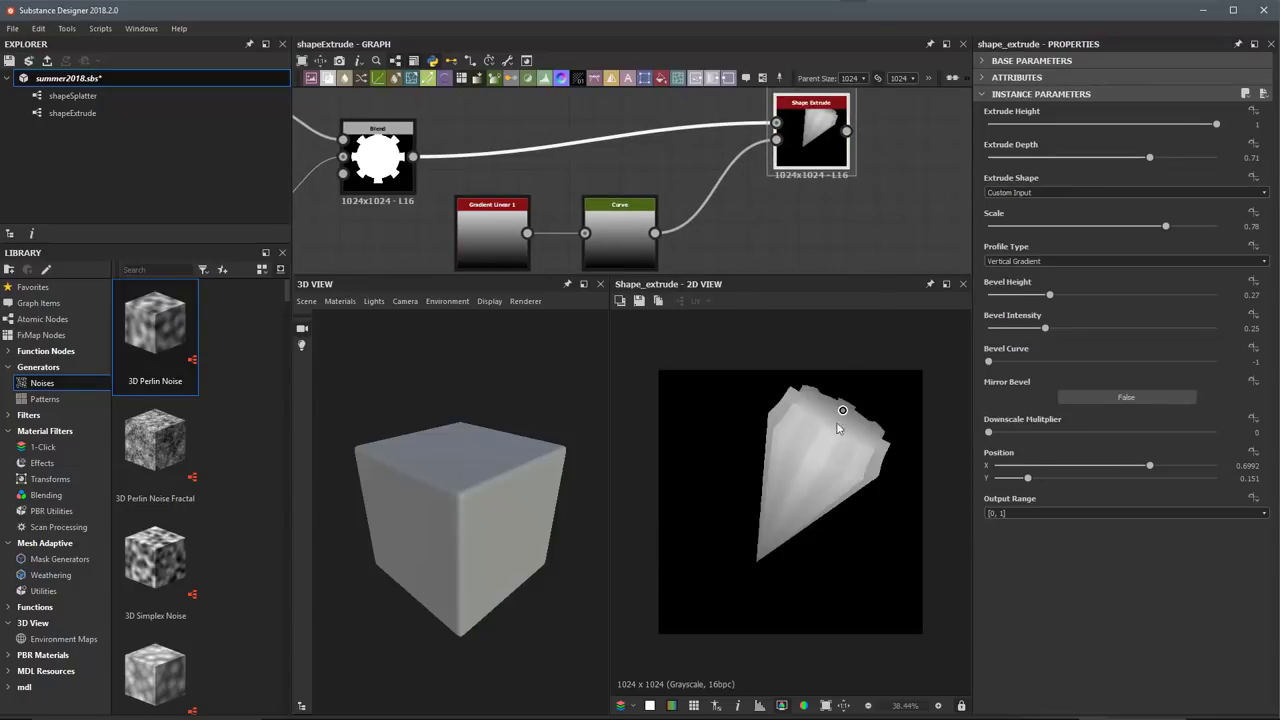
Reshape the Curve node's profile by adding intermediate points and raising its start point to about three quarters of the height.
left_click(625, 240)
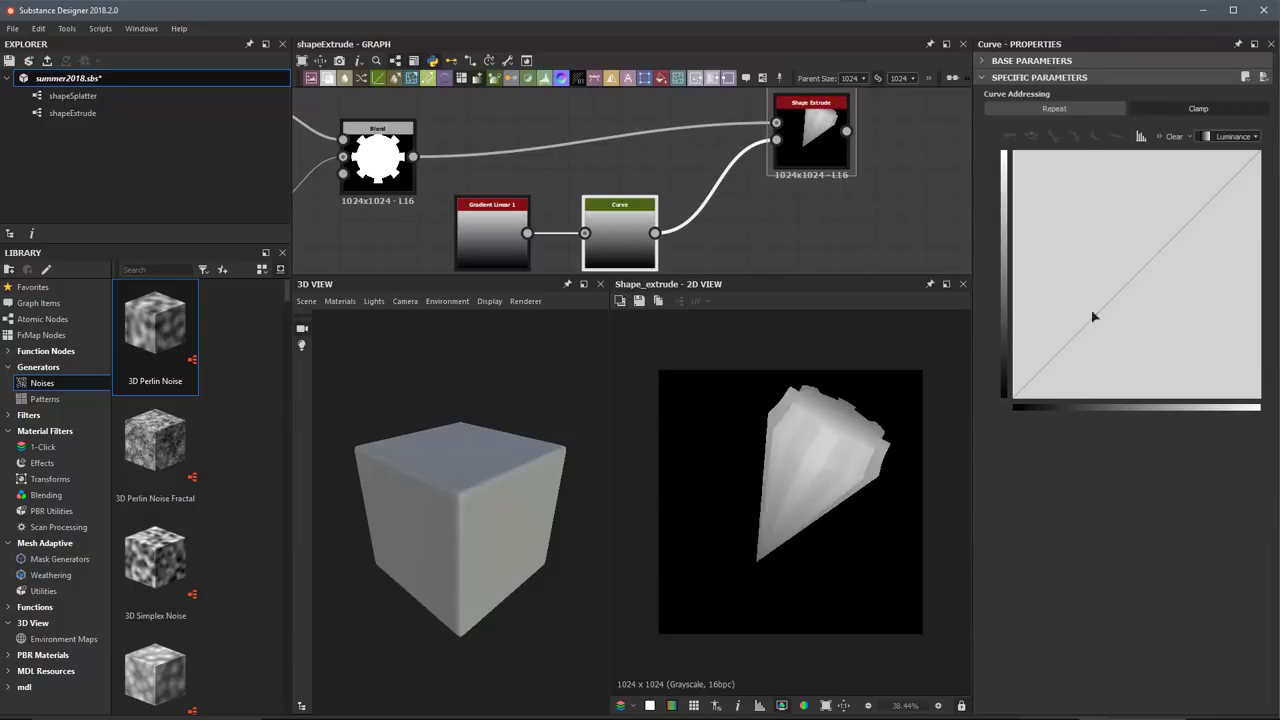
left_click(1137, 278)
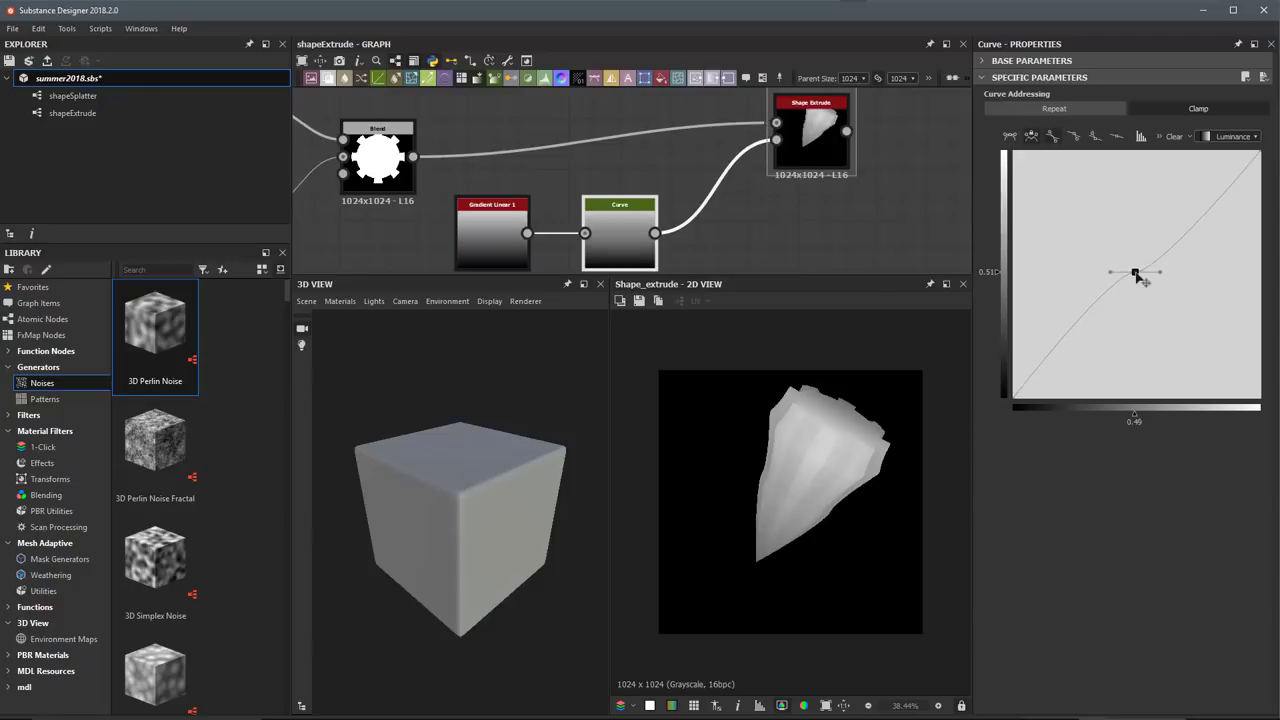
left_click_drag(1013, 400, 1013, 211)
left_click_drag(1135, 273, 1054, 260)
left_click_drag(1180, 213, 1043, 172)
Set the Shape Extrude node's extrude height to about 0.67 and extrude depth to about 0.23.
left_click(812, 135)
left_click_drag(1216, 129, 1141, 127)
Flatten the profile in the Curve node by moving its first intermediate point to about 0.1 across and 0.93 high.
left_click(607, 245)
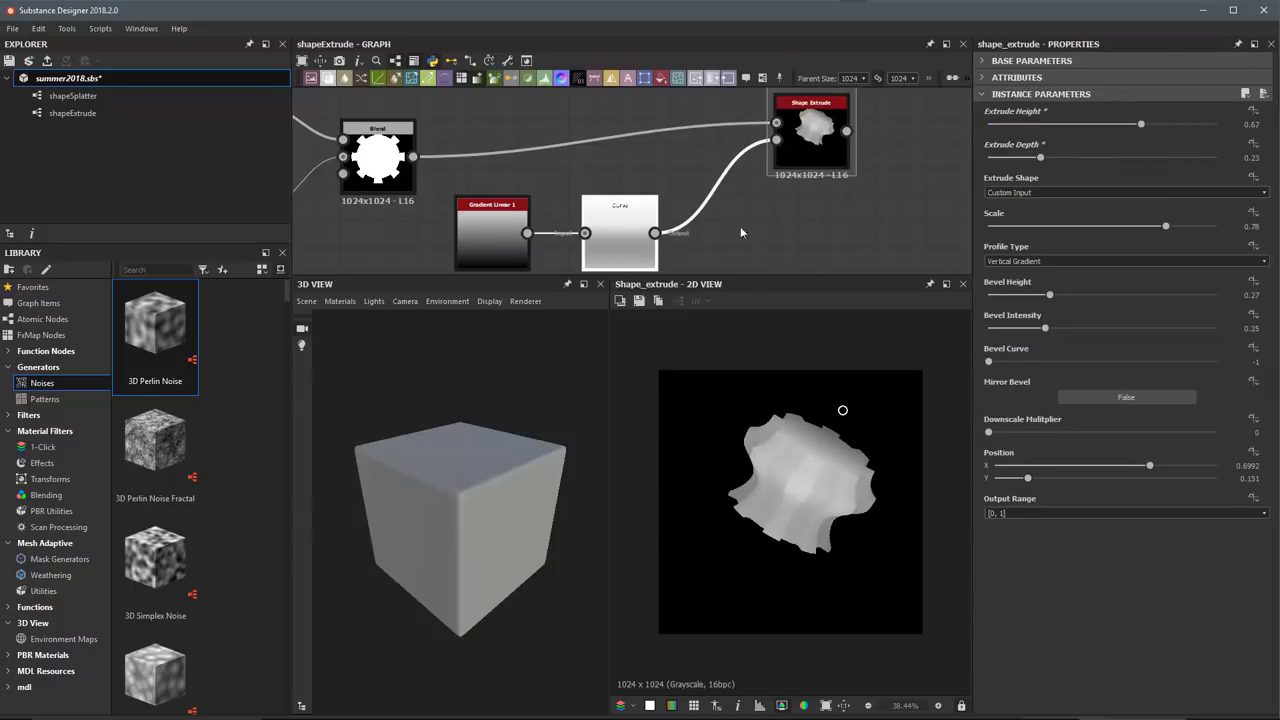
left_click_drag(1089, 257, 1040, 173)
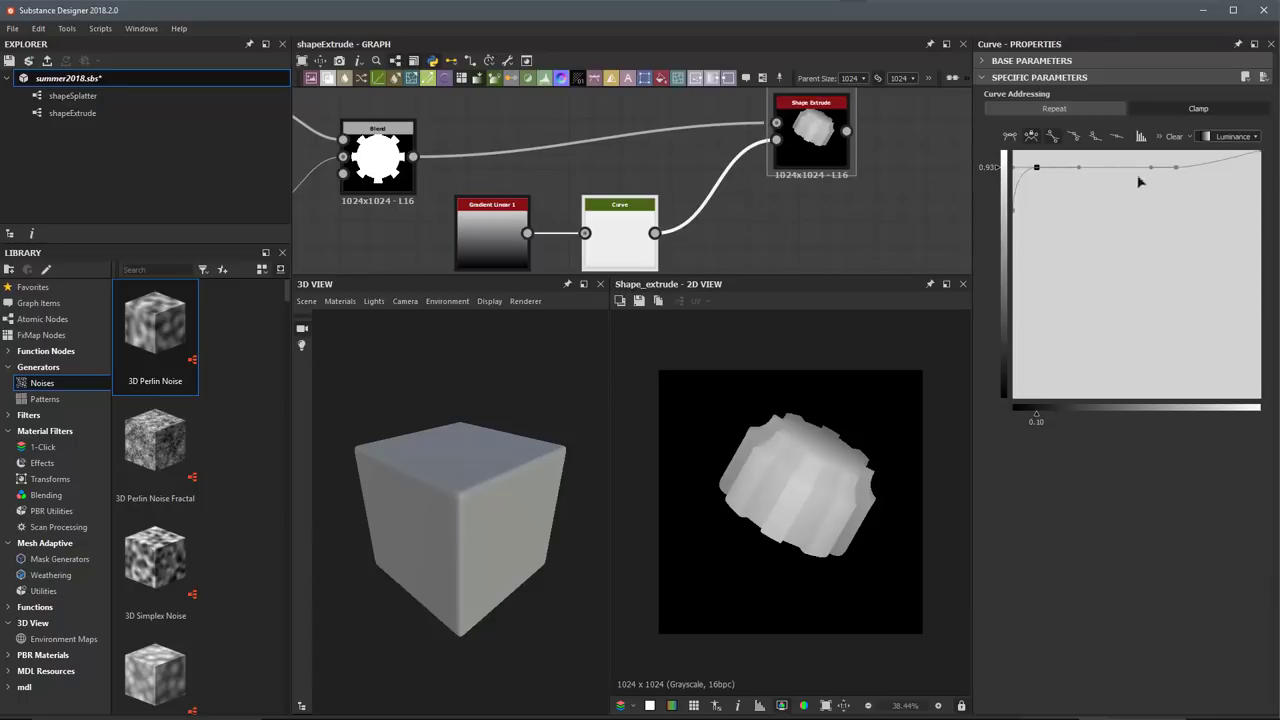
left_click_drag(1038, 170, 1045, 170)
Set the extrusion's bevel height to about 0.32 and bevel intensity to 0.31, and try other bevel curve values.
left_click(811, 132)
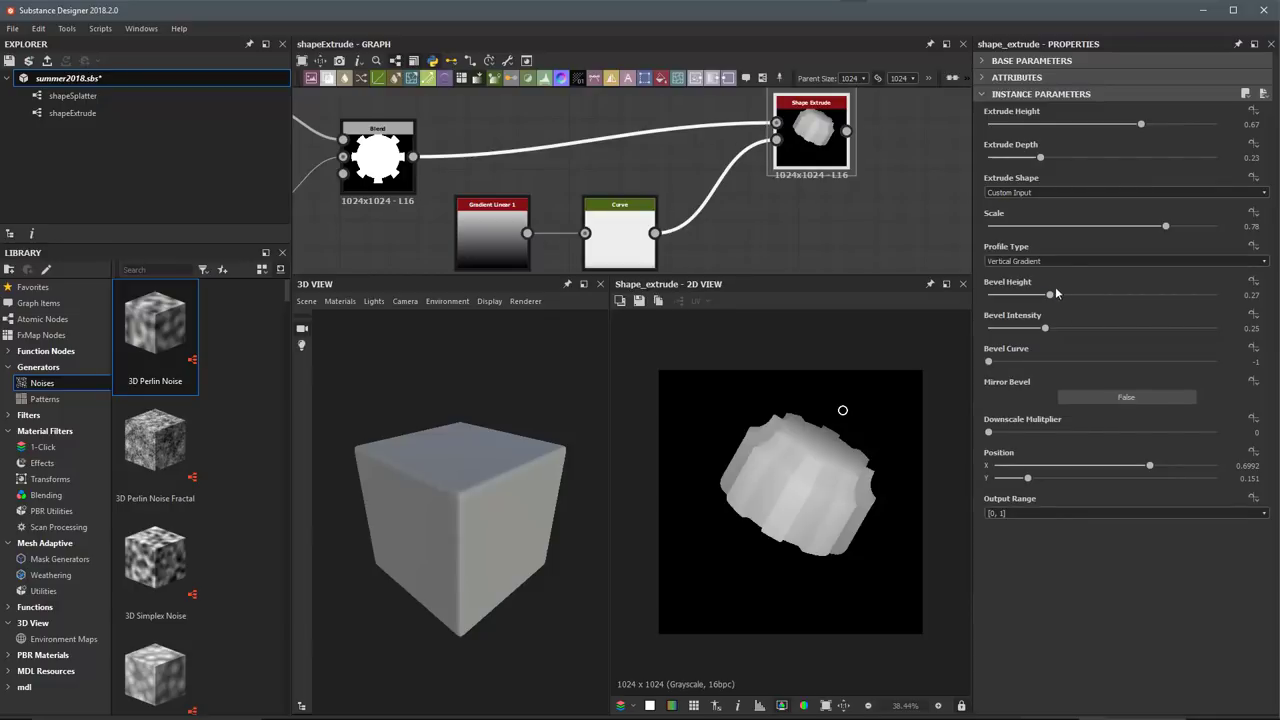
left_click_drag(1054, 299, 1060, 330)
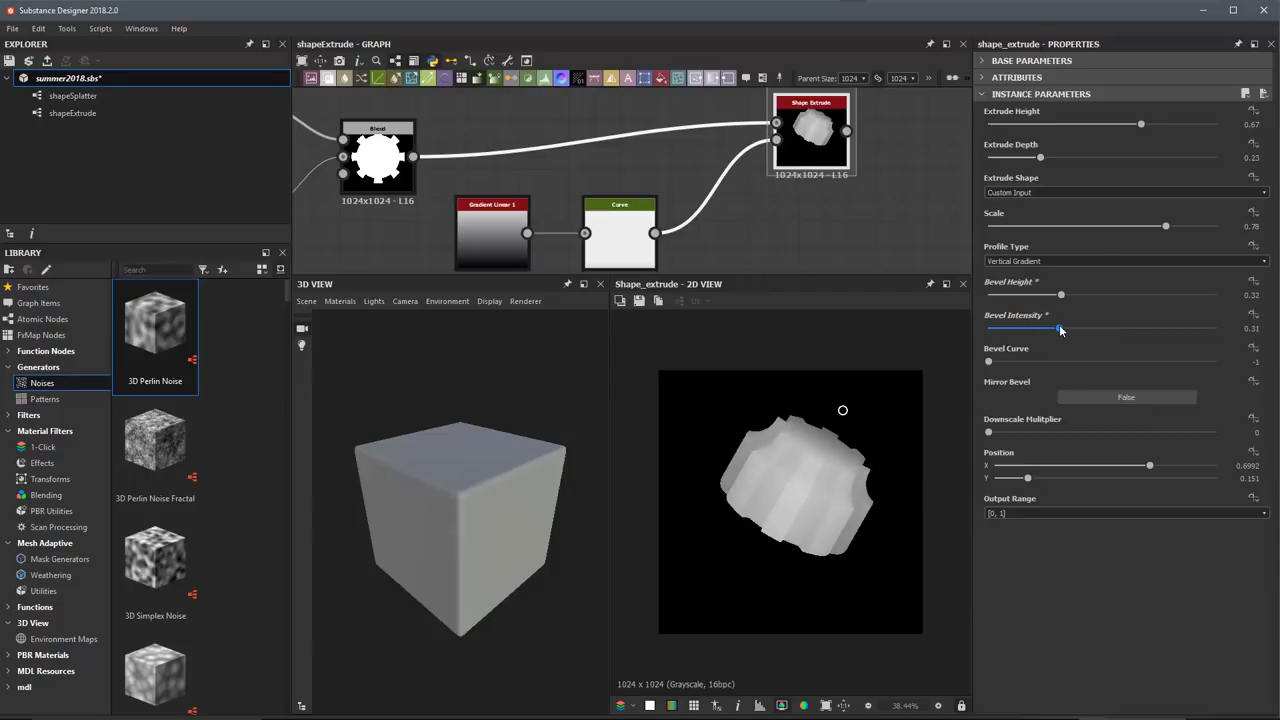
left_click_drag(988, 361, 1262, 366)
left_click(620, 235)
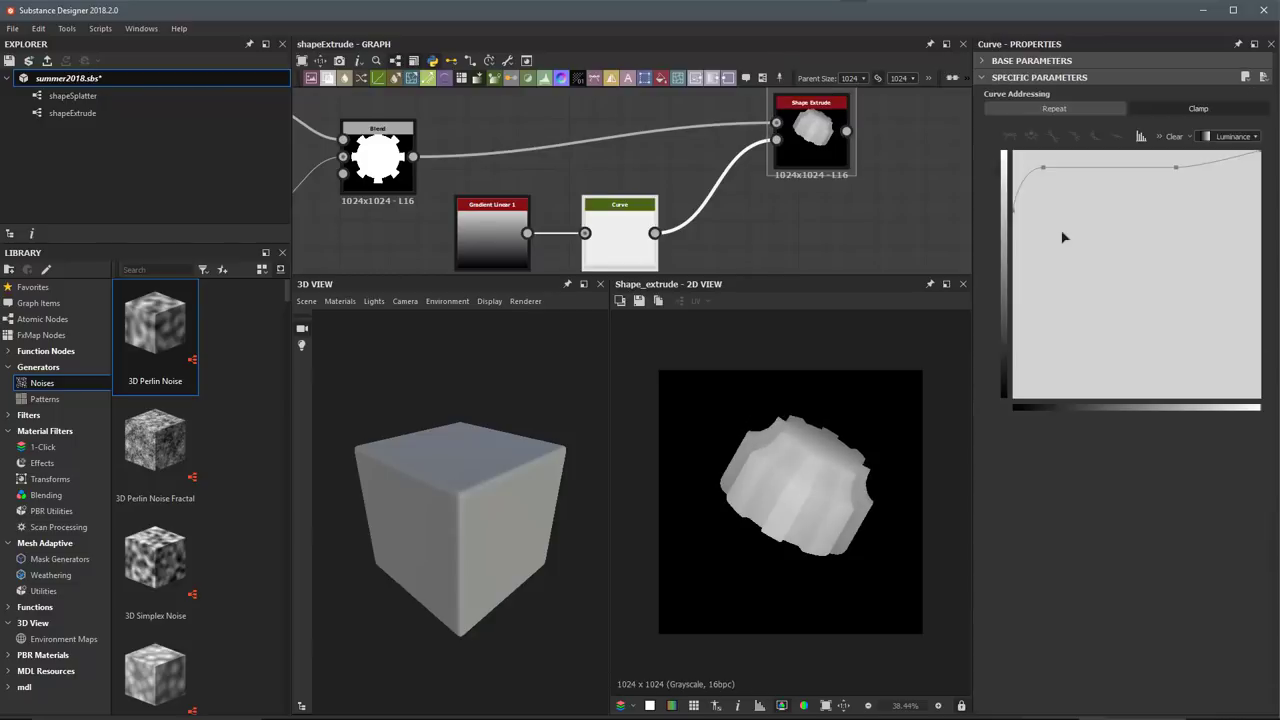
left_click(840, 160)
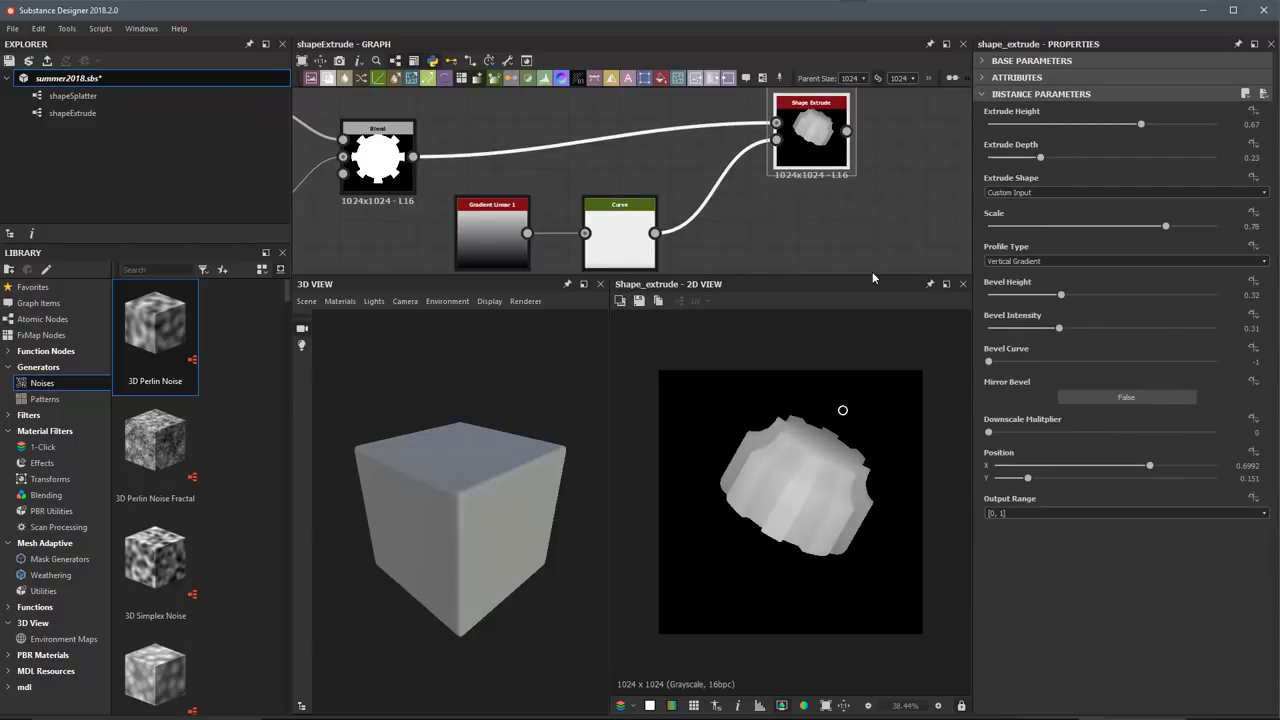
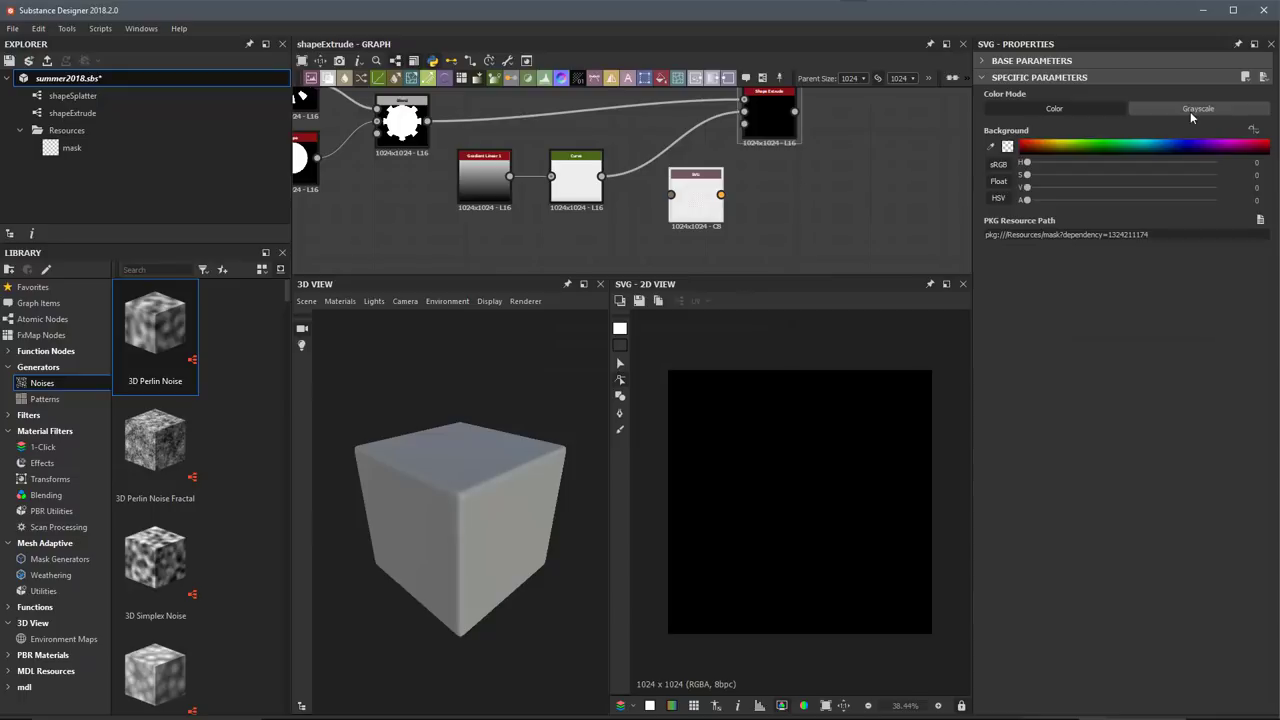
Set the SVG node's color mode to Grayscale and move the node slightly closer to the Curve node.
left_click(1198, 108)
scroll(730, 186, "up", 1)
left_click_drag(660, 205, 638, 227)
Draw a closed white path in the SVG node, covering the canvas's right side with an angular notched left edge as the profile mask.
left_click(620, 413)
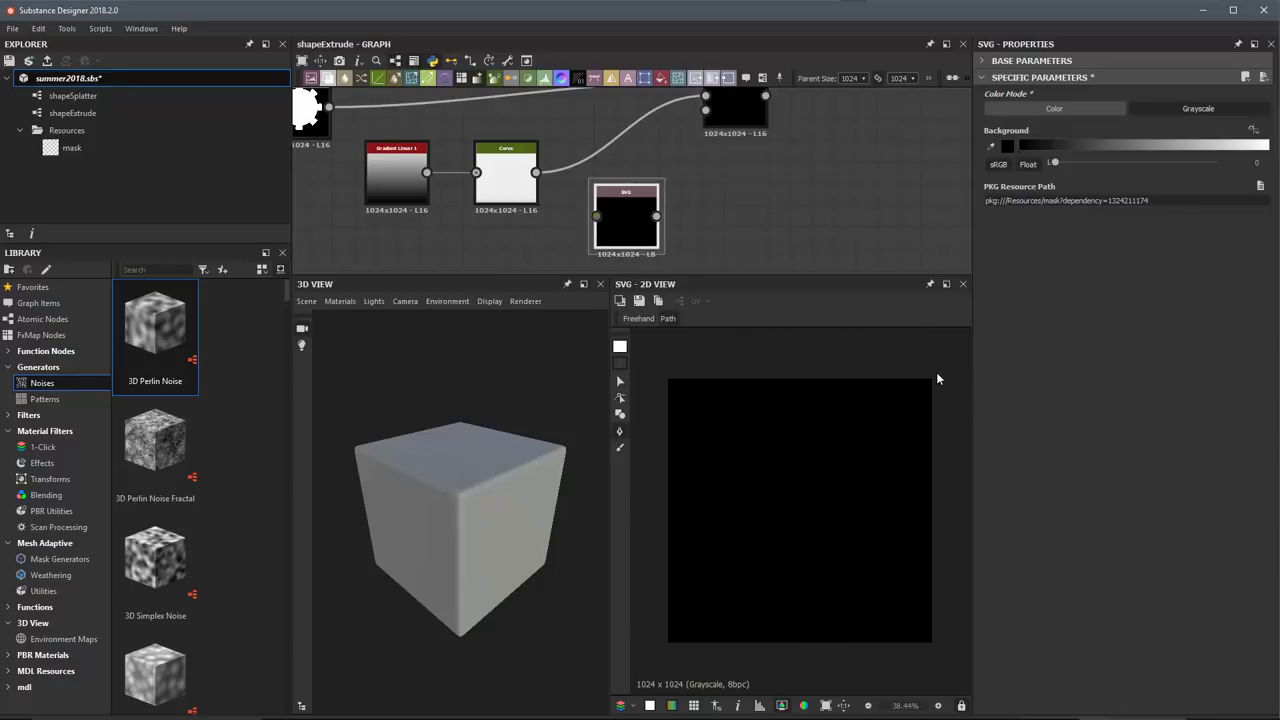
left_click_drag(818, 374, 819, 399)
left_click_drag(883, 465, 882, 533)
left_click_drag(764, 600, 759, 652)
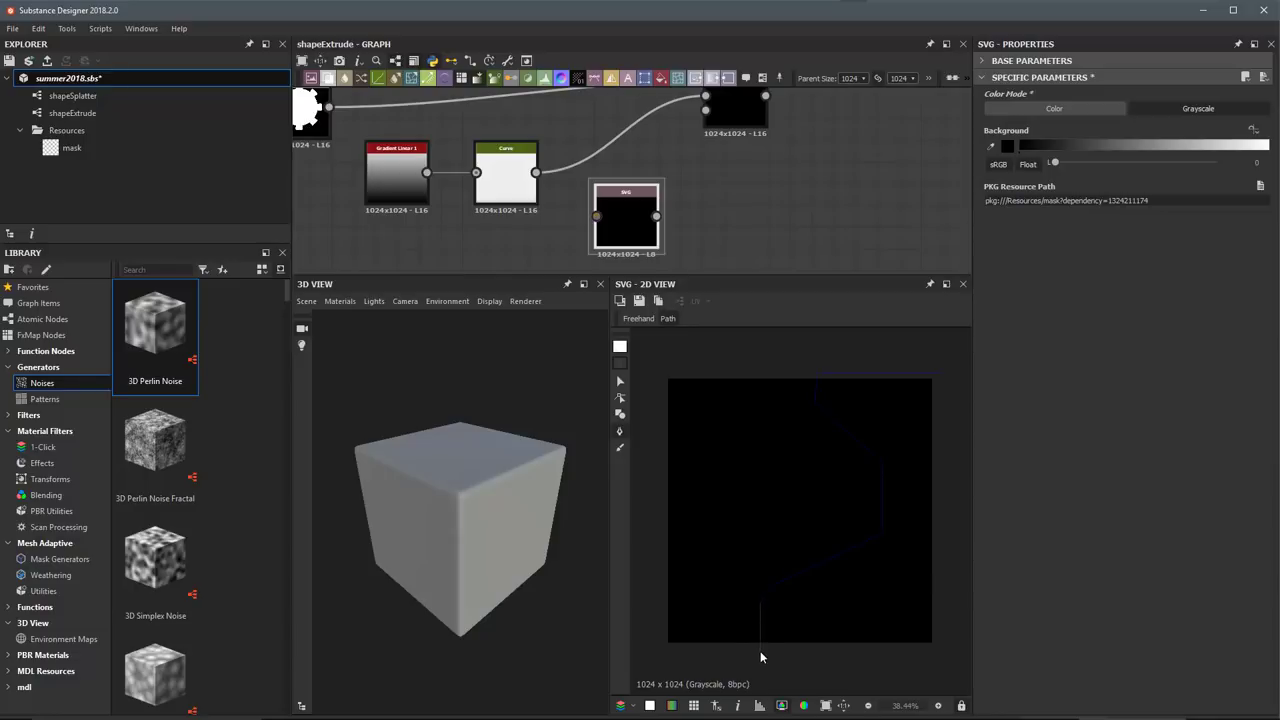
left_click(943, 651)
double_click(937, 372)
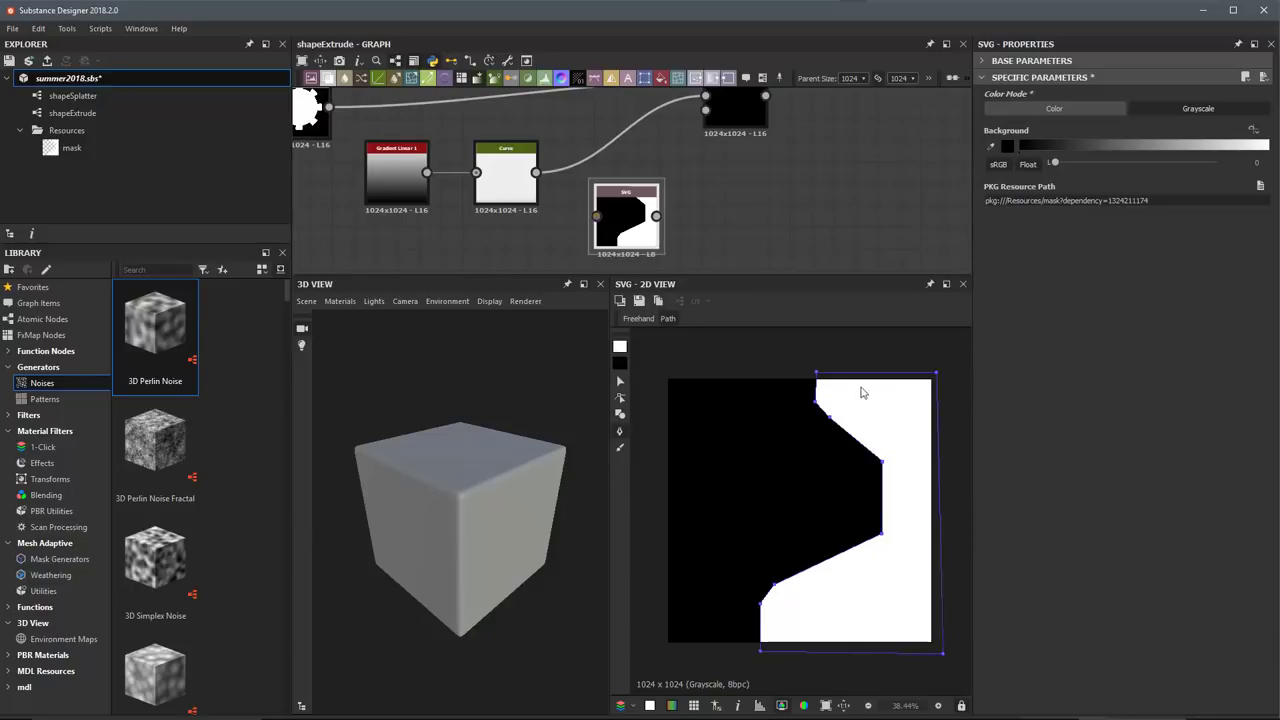
Shift the Shape Extrude node to the right and connect the SVG node's output to its Profile Mask input.
middle_click_drag(724, 160, 679, 198)
left_click_drag(690, 150, 756, 150)
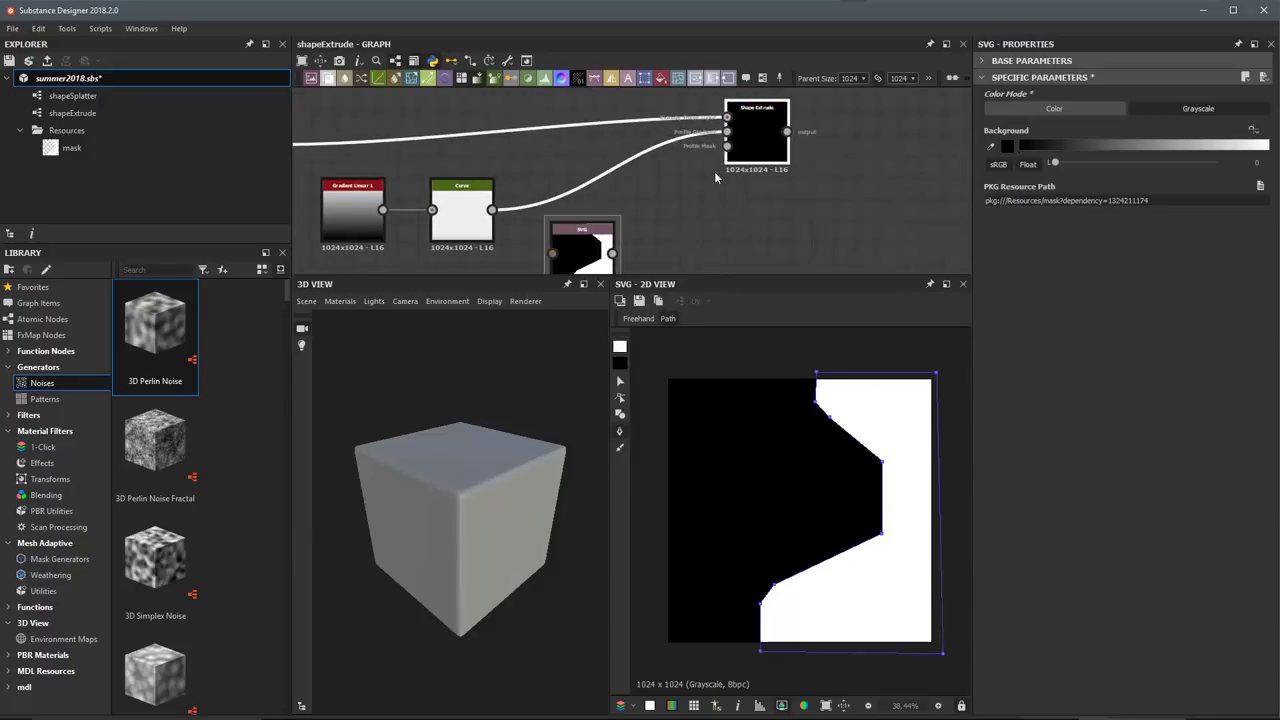
left_click_drag(615, 254, 761, 143)
left_click(728, 158)
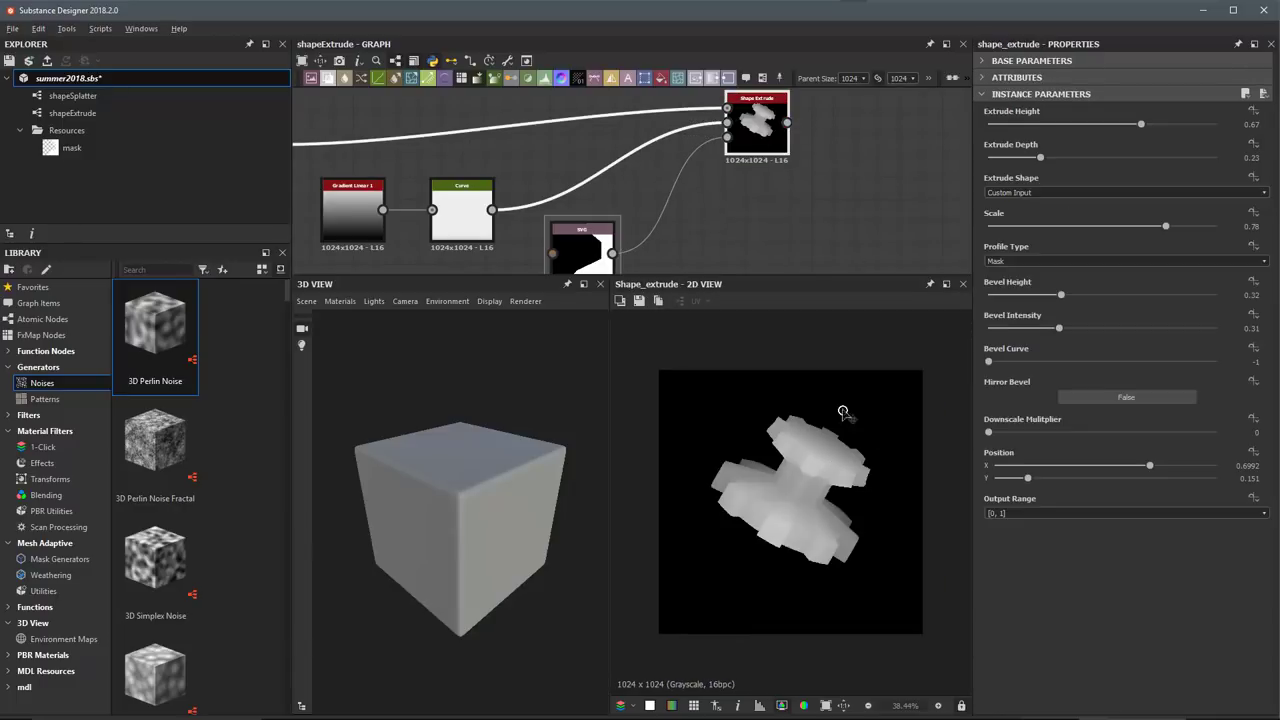
Turn the masked extrusion to about X 0.61, Y 0.13, with bevel height 0.24 and extrude height 0.85.
left_click_drag(845, 412, 803, 408)
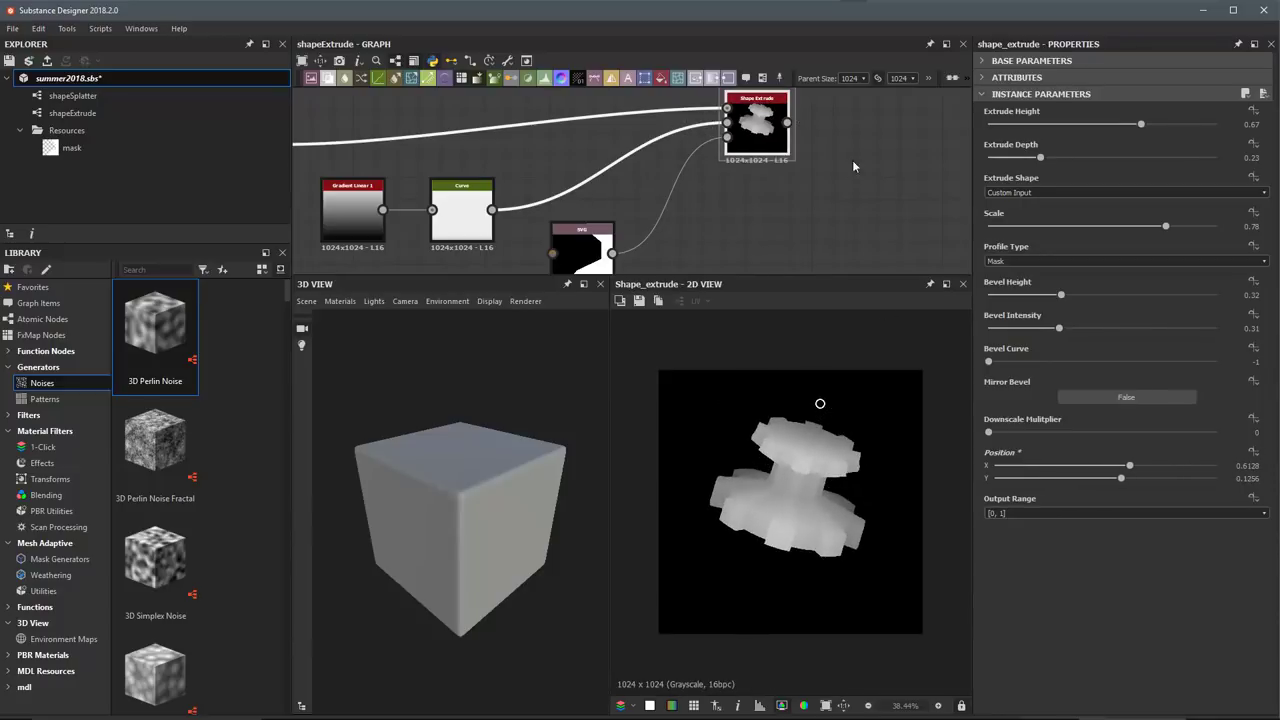
left_click_drag(1066, 298, 1044, 297)
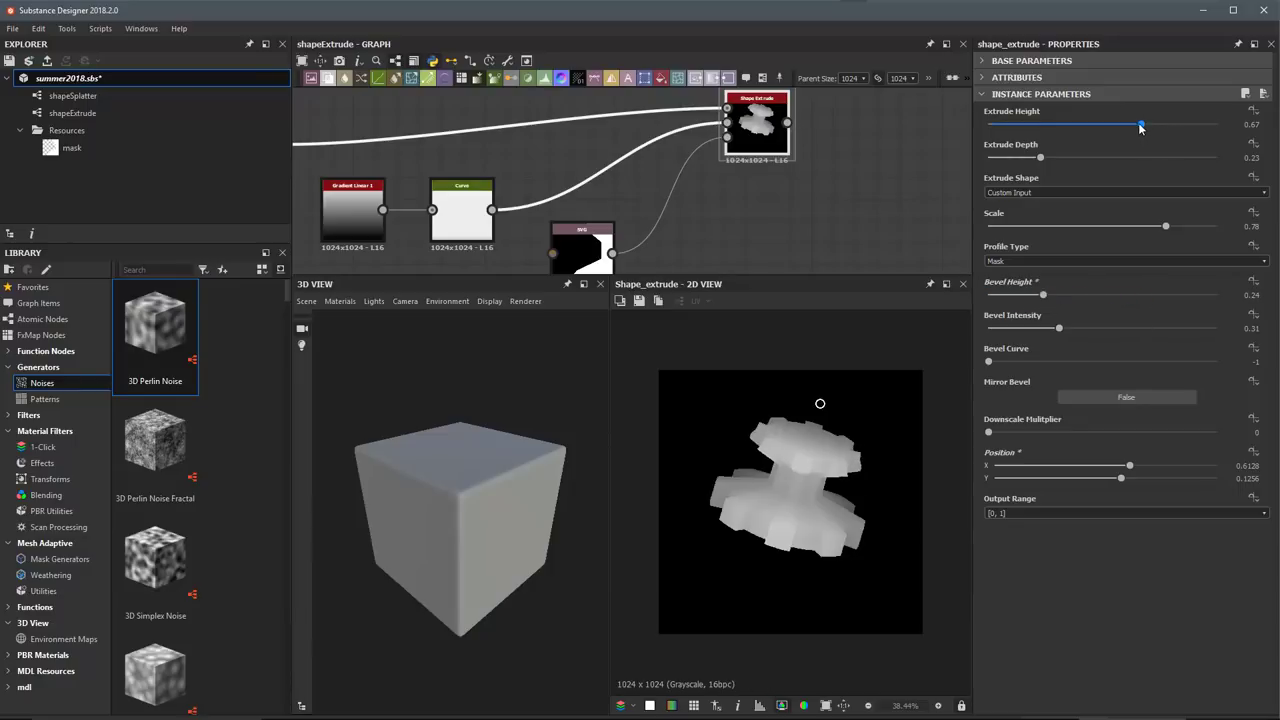
left_click_drag(1141, 126, 1182, 138)
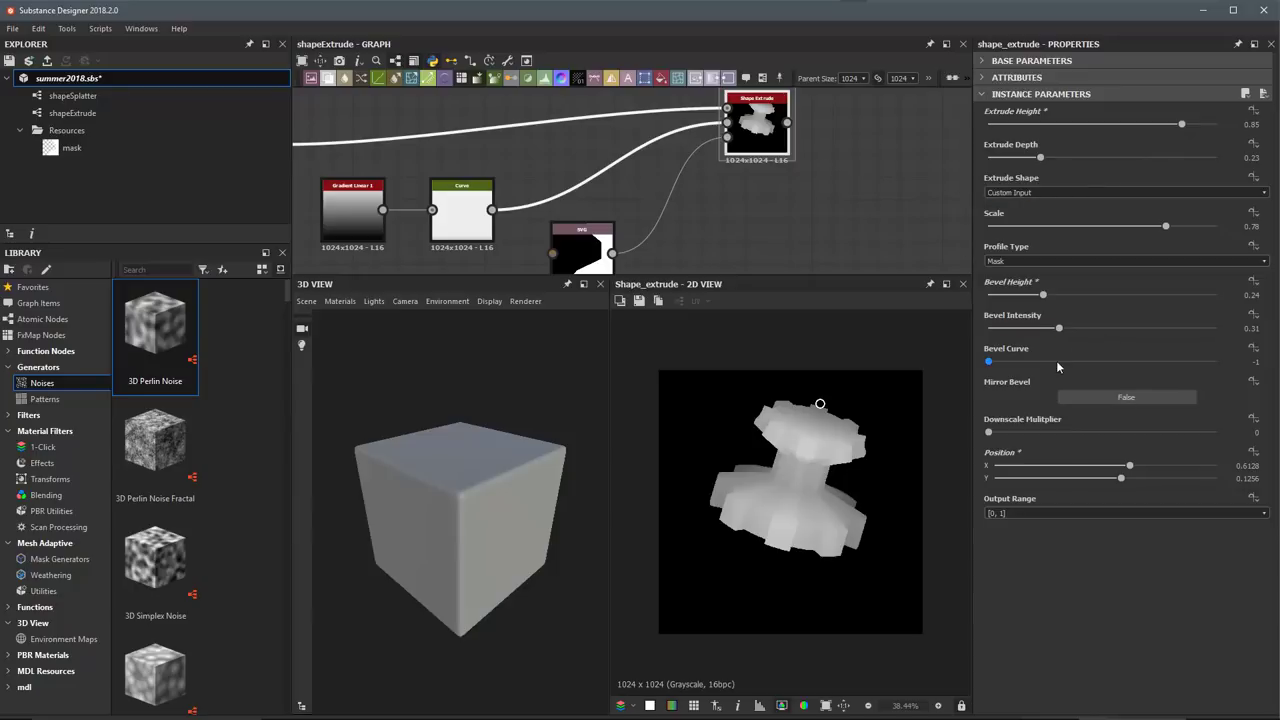
Switch the Shape Extrude node's Profile Type to Vertical Gradient and turn the extrusion to about X 0.77, Y 0.15.
left_click(1020, 262)
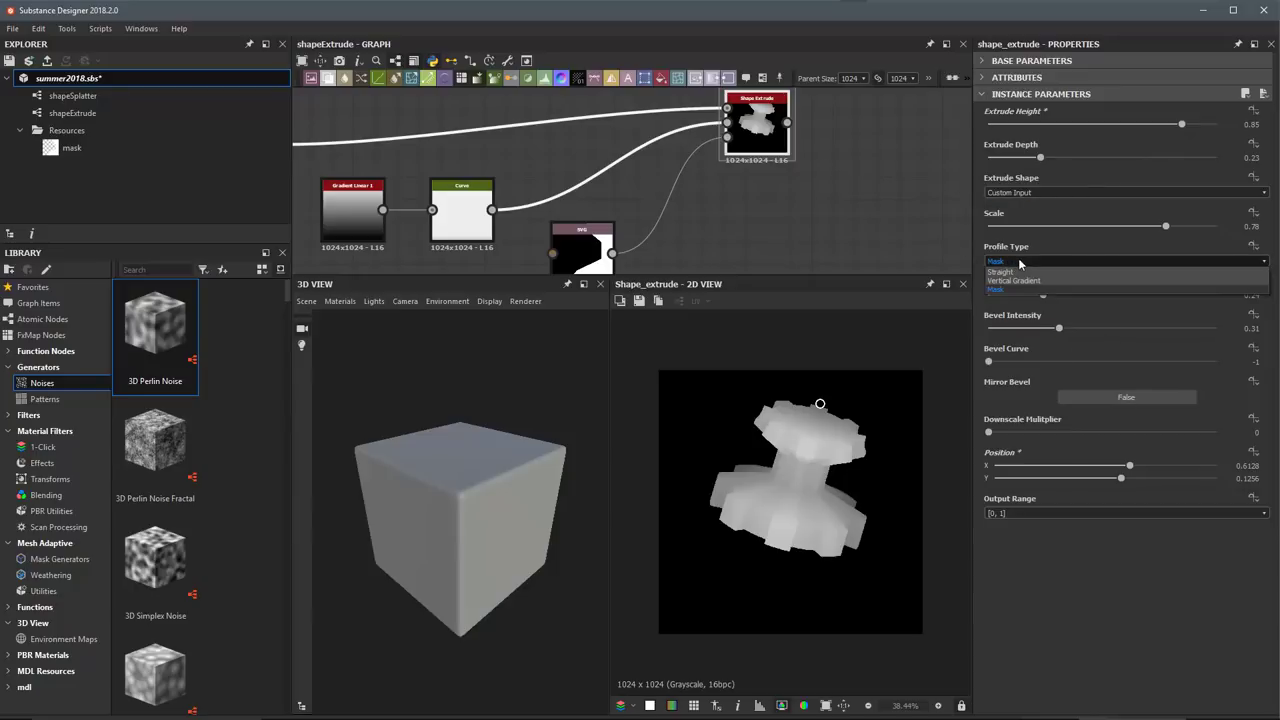
left_click(1021, 284)
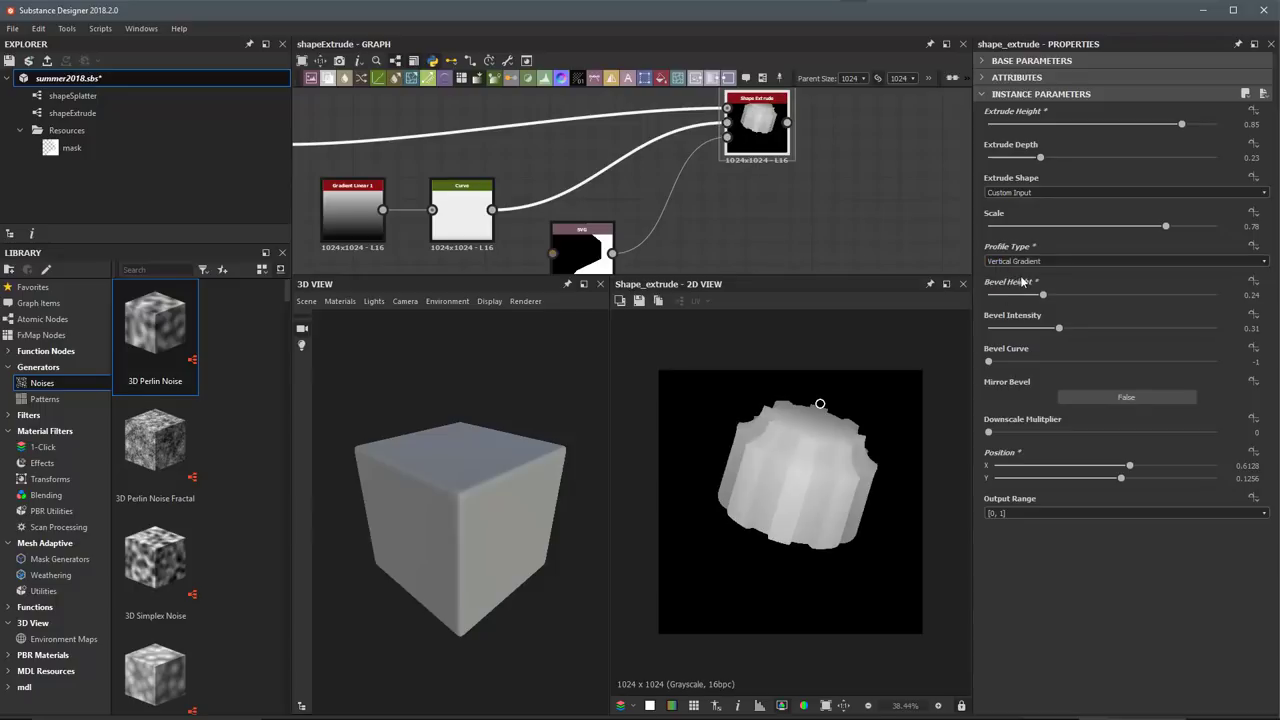
left_click_drag(821, 405, 860, 410)
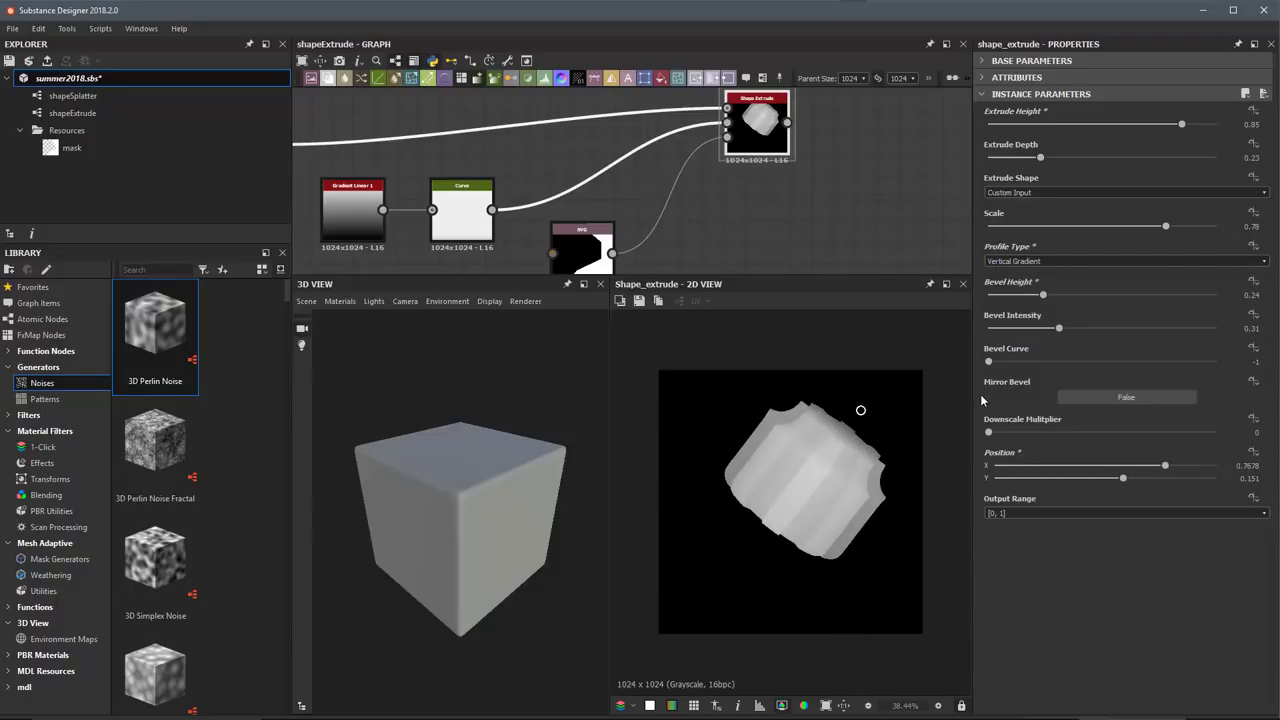
Enable Mirror Bevel on the extrusion and turn it to about X 0.65, Y 0.13.
left_click(1126, 397)
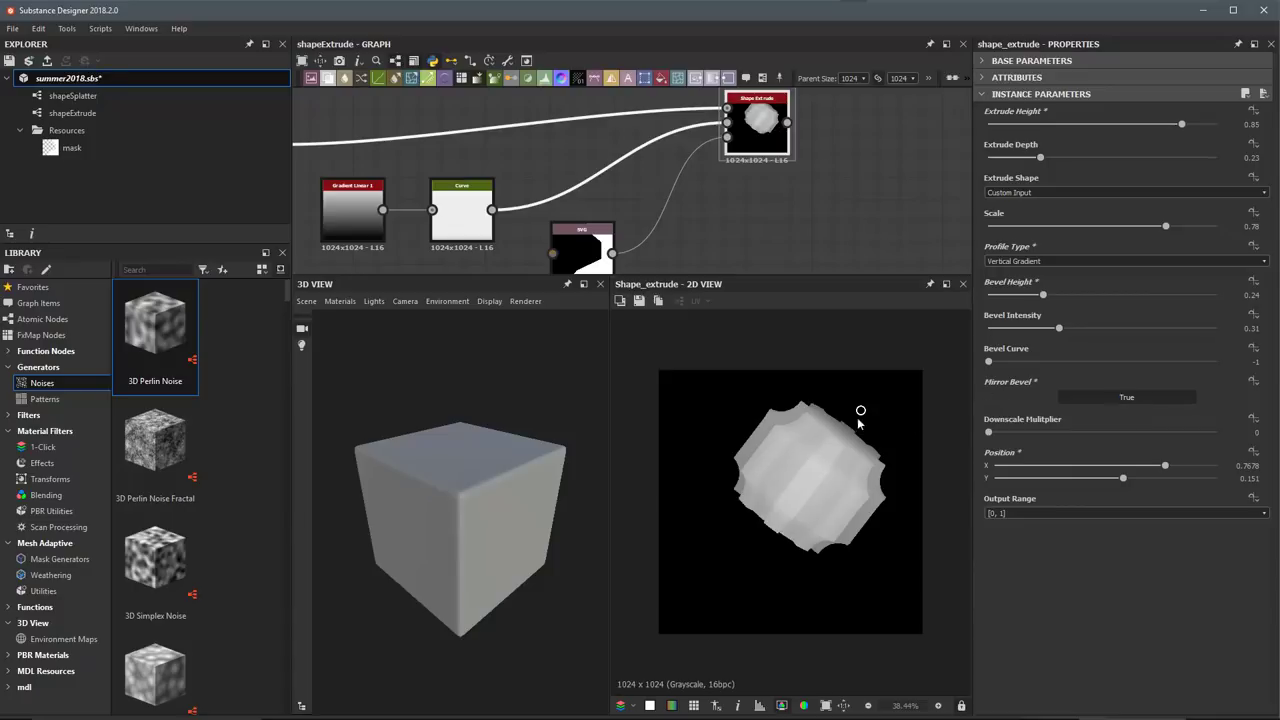
left_click_drag(860, 412, 828, 404)
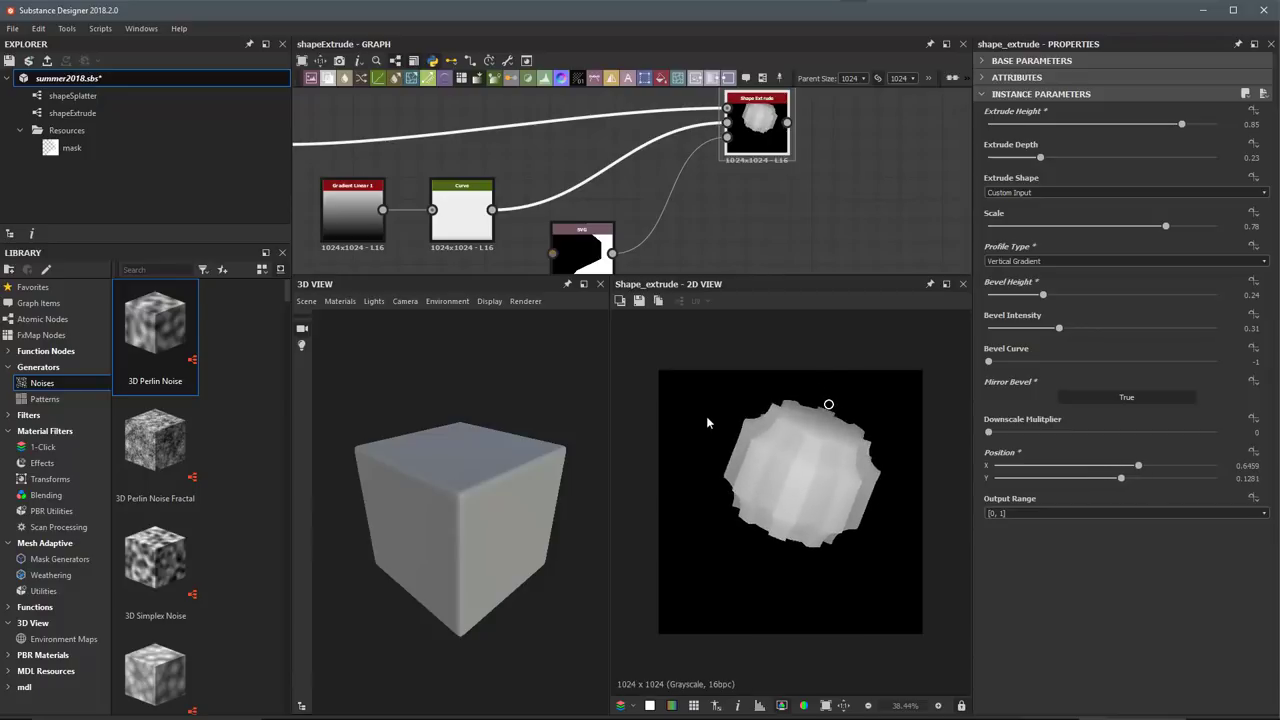
Set the Shape Extrude node's Output Range to [-1, 1].
left_click(1042, 513)
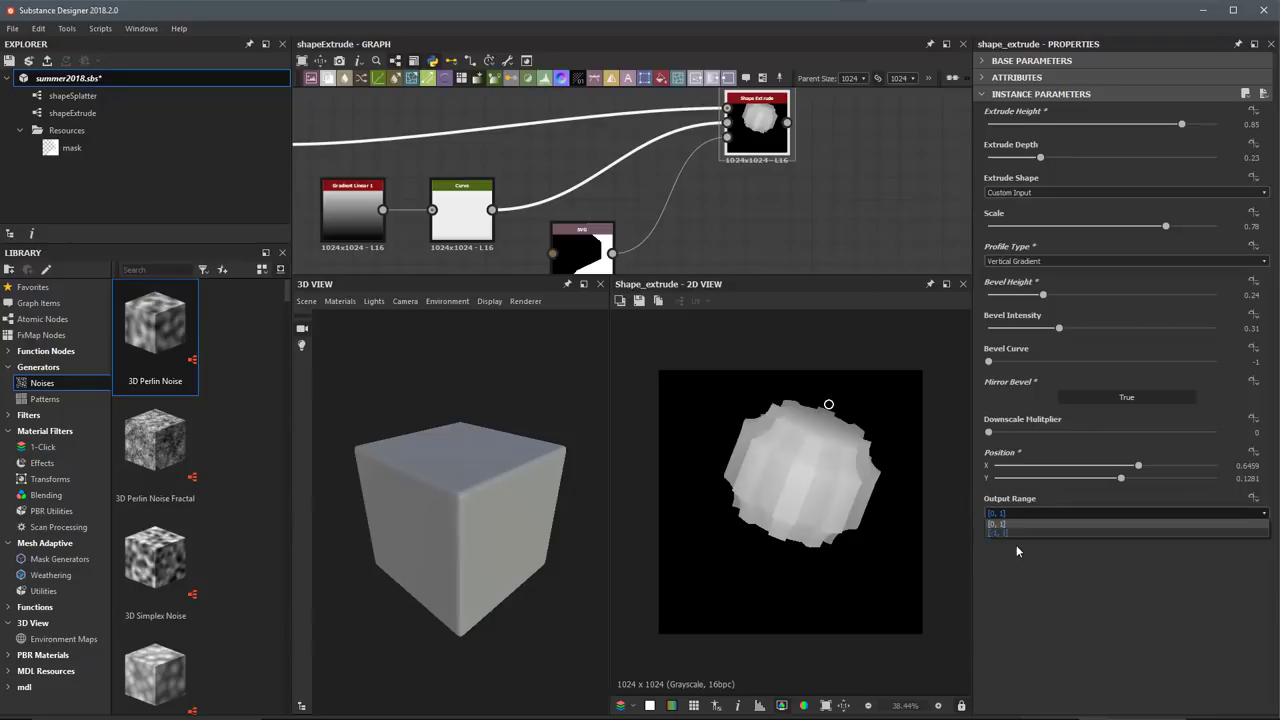
left_click(1019, 558)
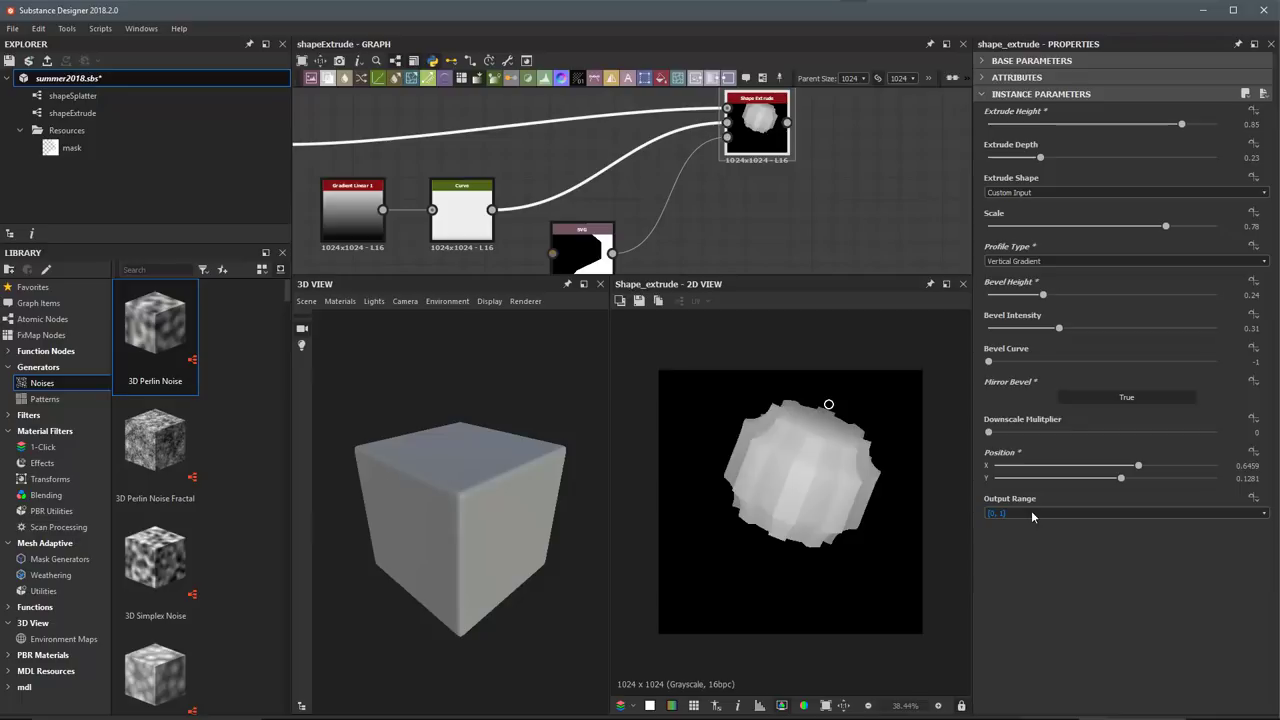
left_click(1038, 513)
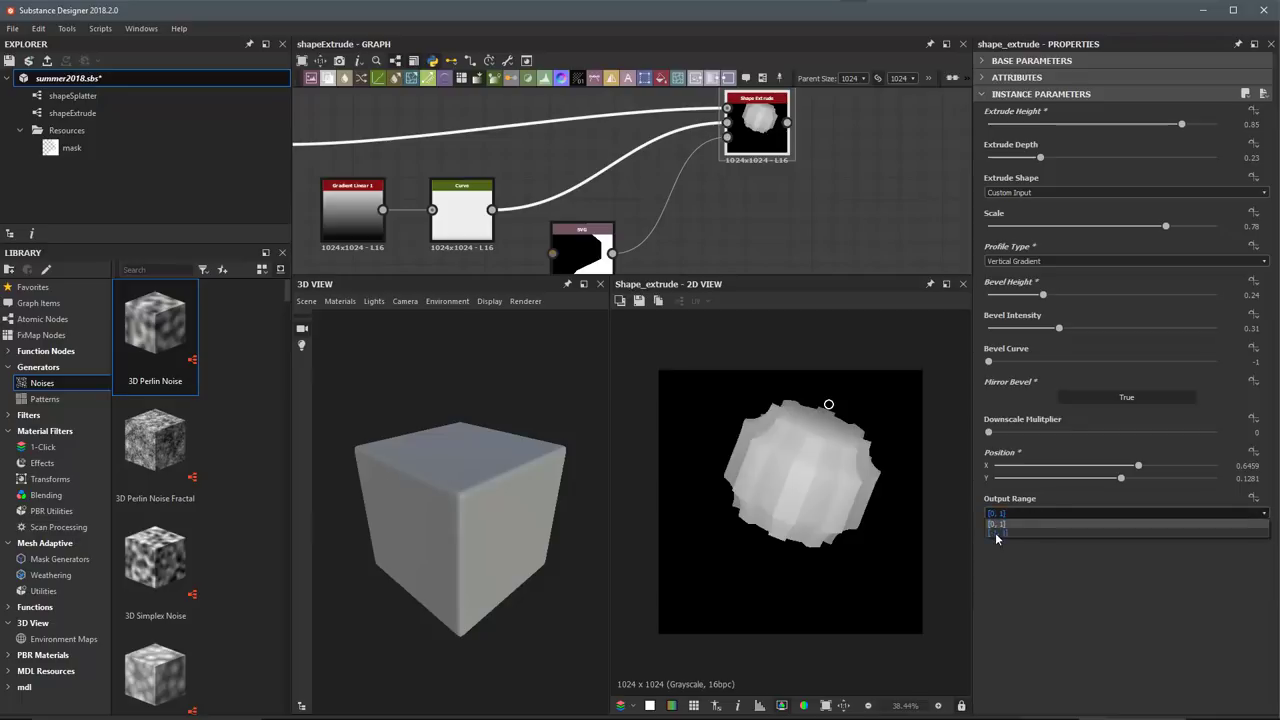
left_click(1004, 534)
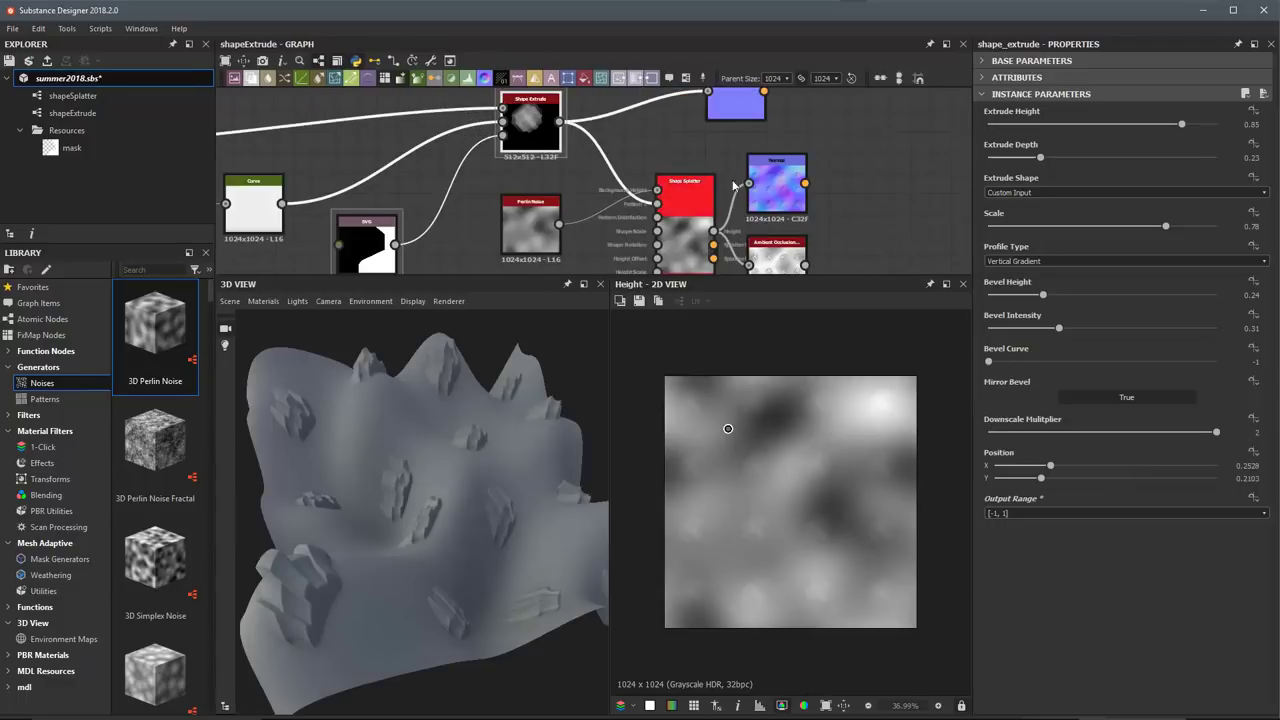
Examine the extruded shapes splattered over the terrain in 3D and display the Shape Extrude output in the 2D view.
scroll(667, 213, "up", 3)
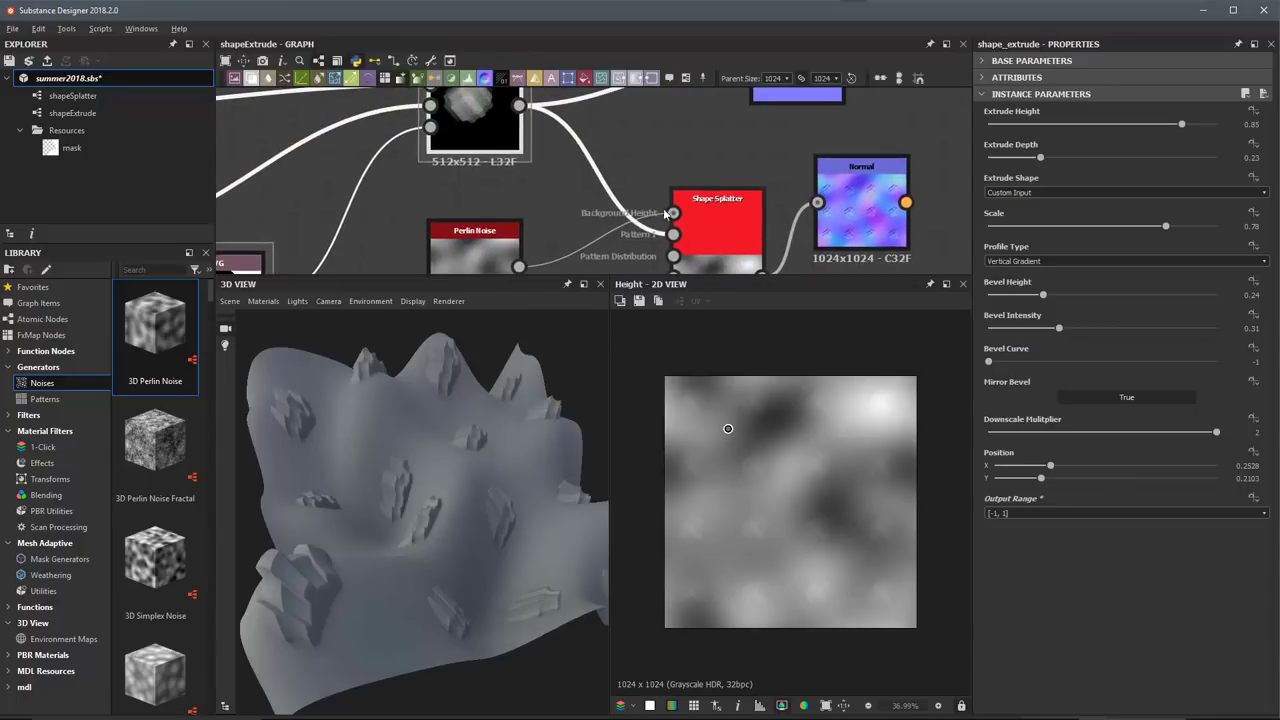
middle_click_drag(667, 213, 673, 251)
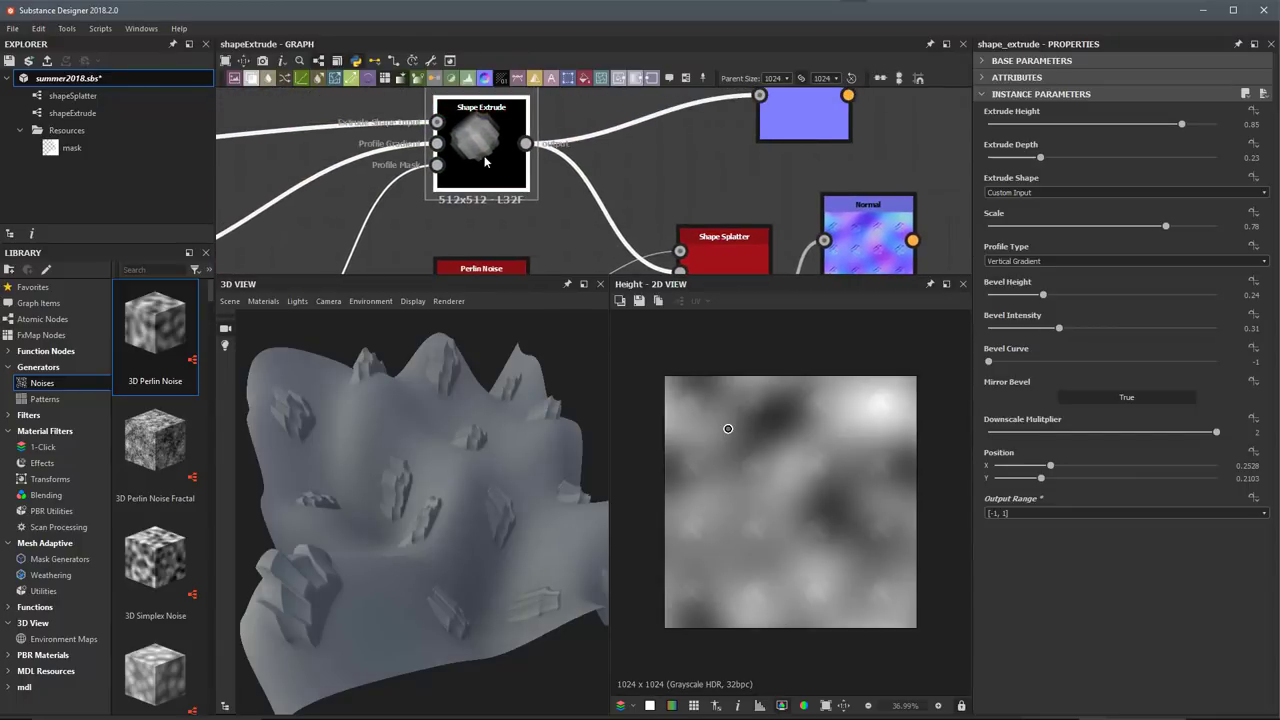
left_click(996, 516)
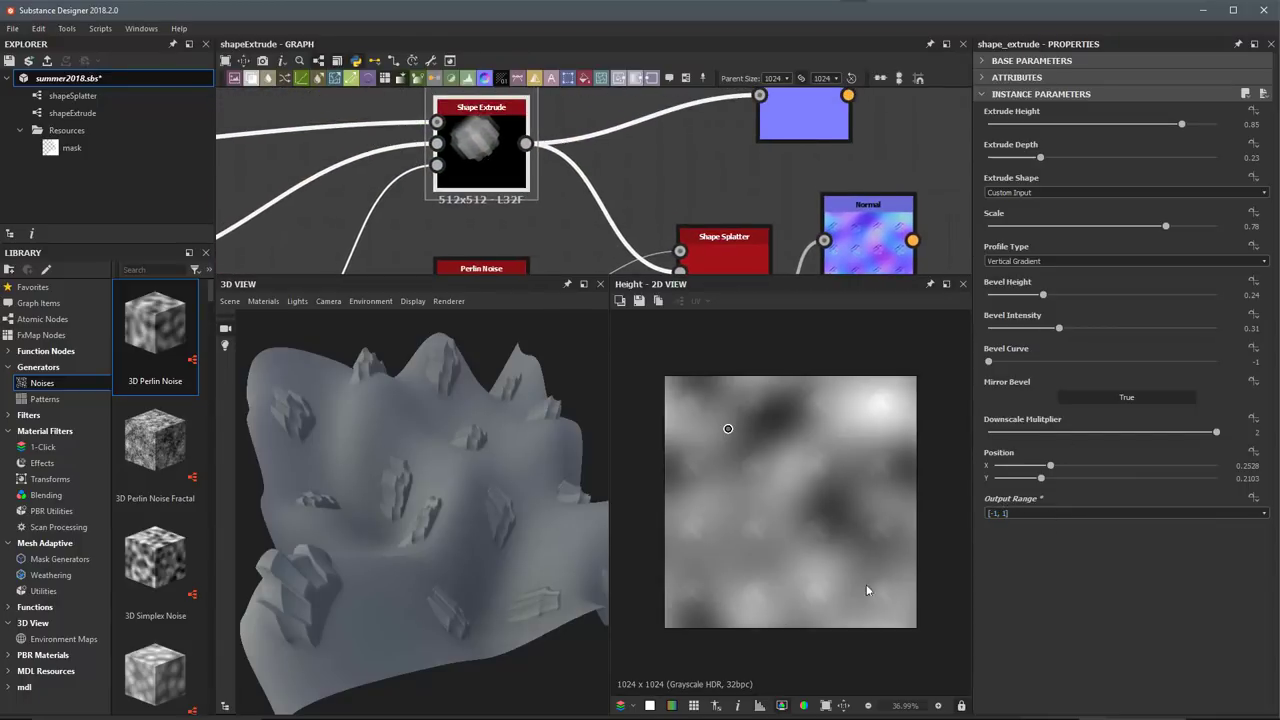
left_click_drag(480, 406, 391, 514)
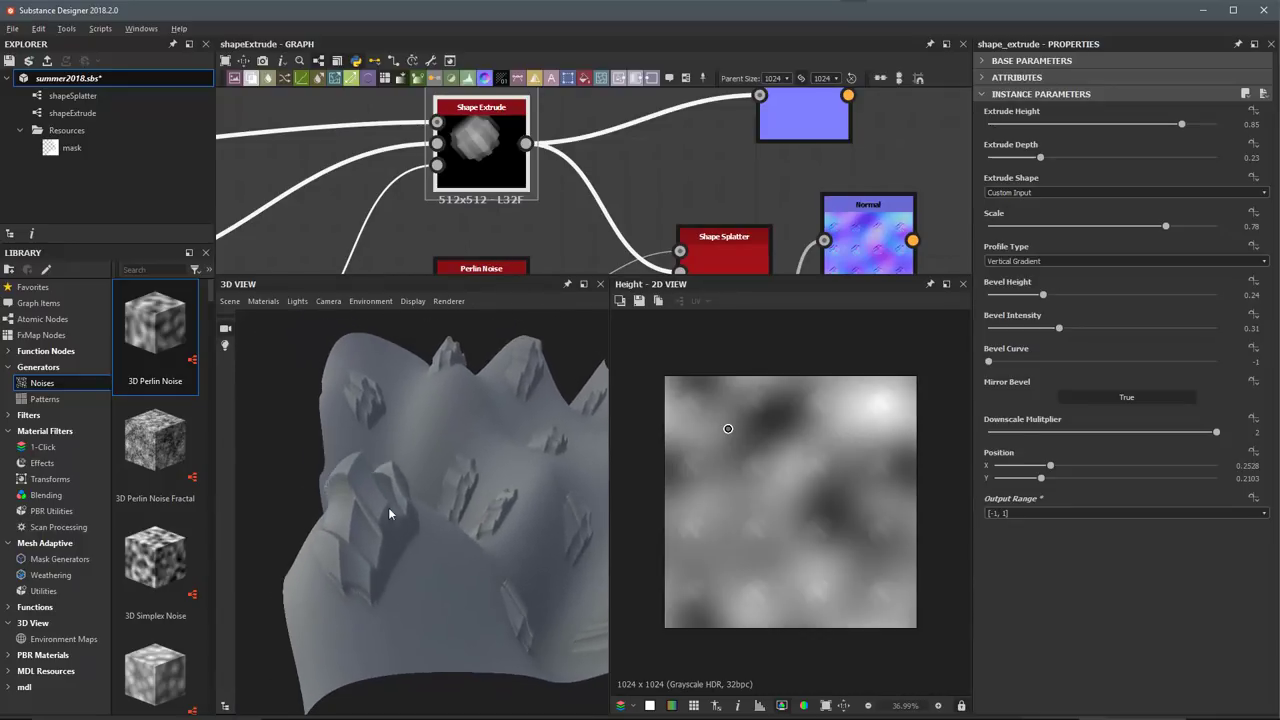
double_click(491, 143)
scroll(735, 460, "up", 3)
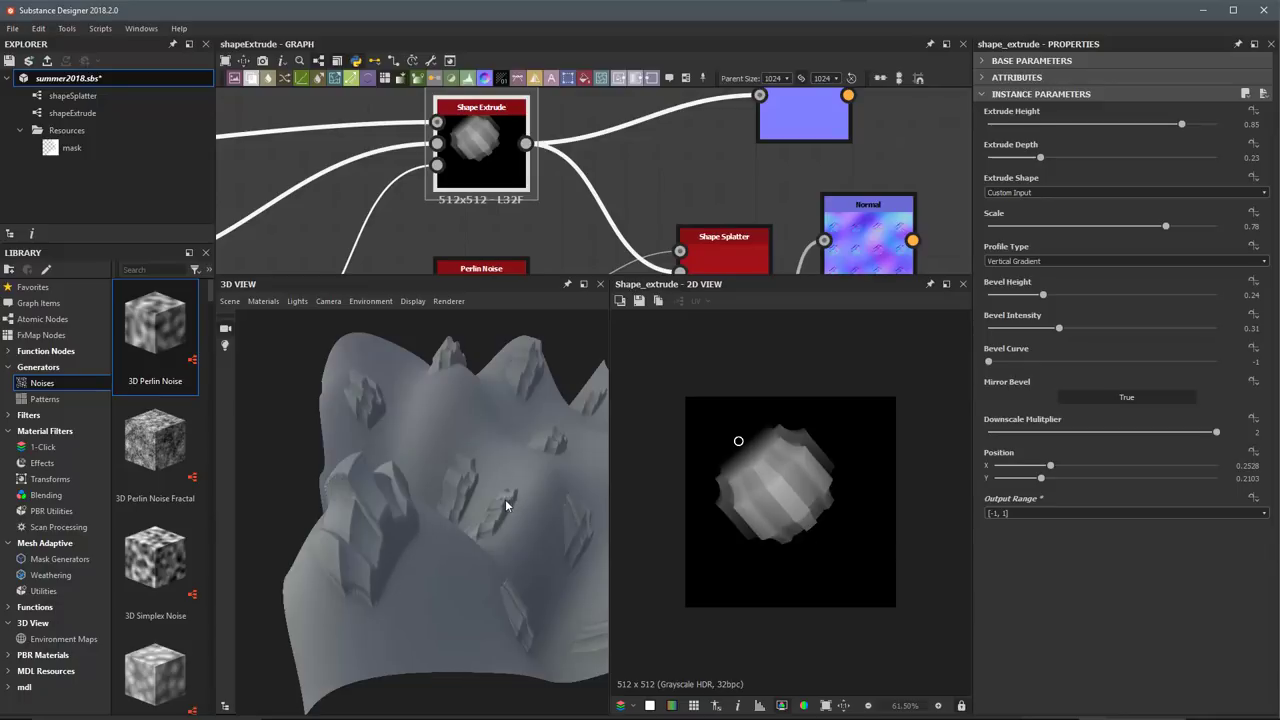
left_click_drag(505, 505, 455, 495)
mouse_move(603, 274)
middle_mouse_down()
mouse_move(655, 186)
mouse_move(617, 193)
mouse_move(597, 277)
middle_mouse_up()
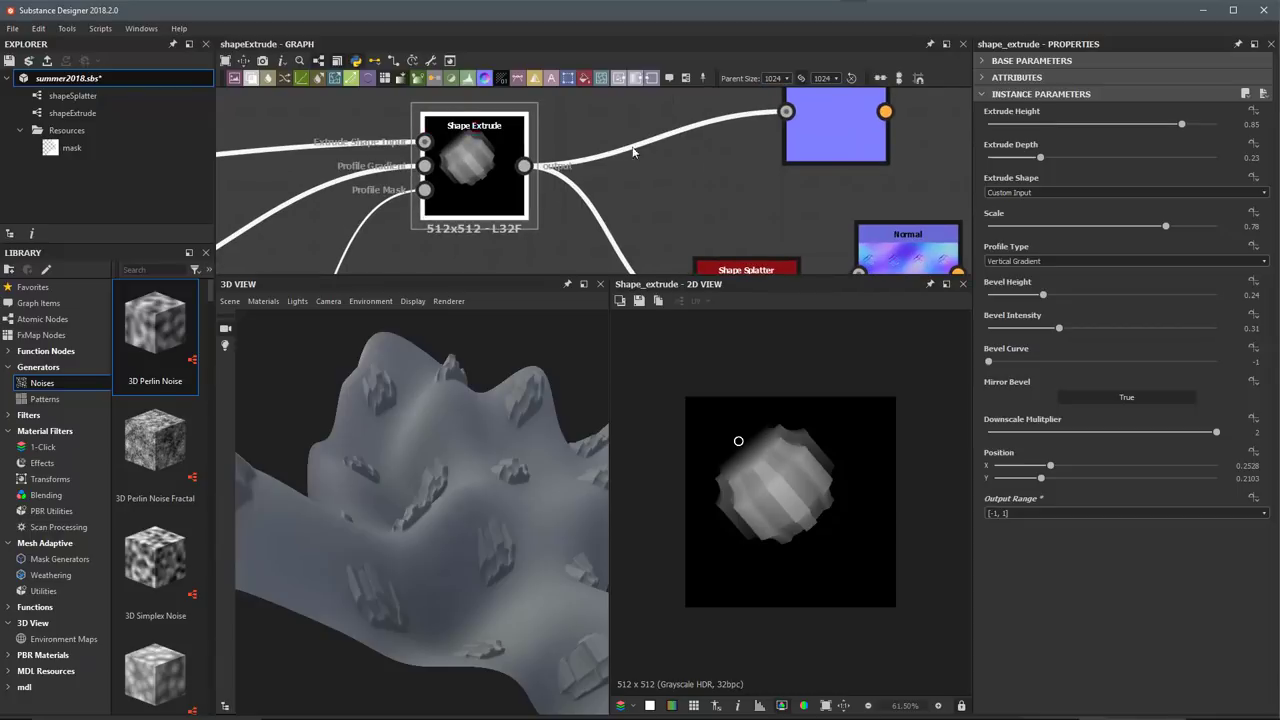
Compare the splattered terrain with the Shape Extrude Output Range at [0, 1], and return it to [-1, 1].
left_click(1010, 513)
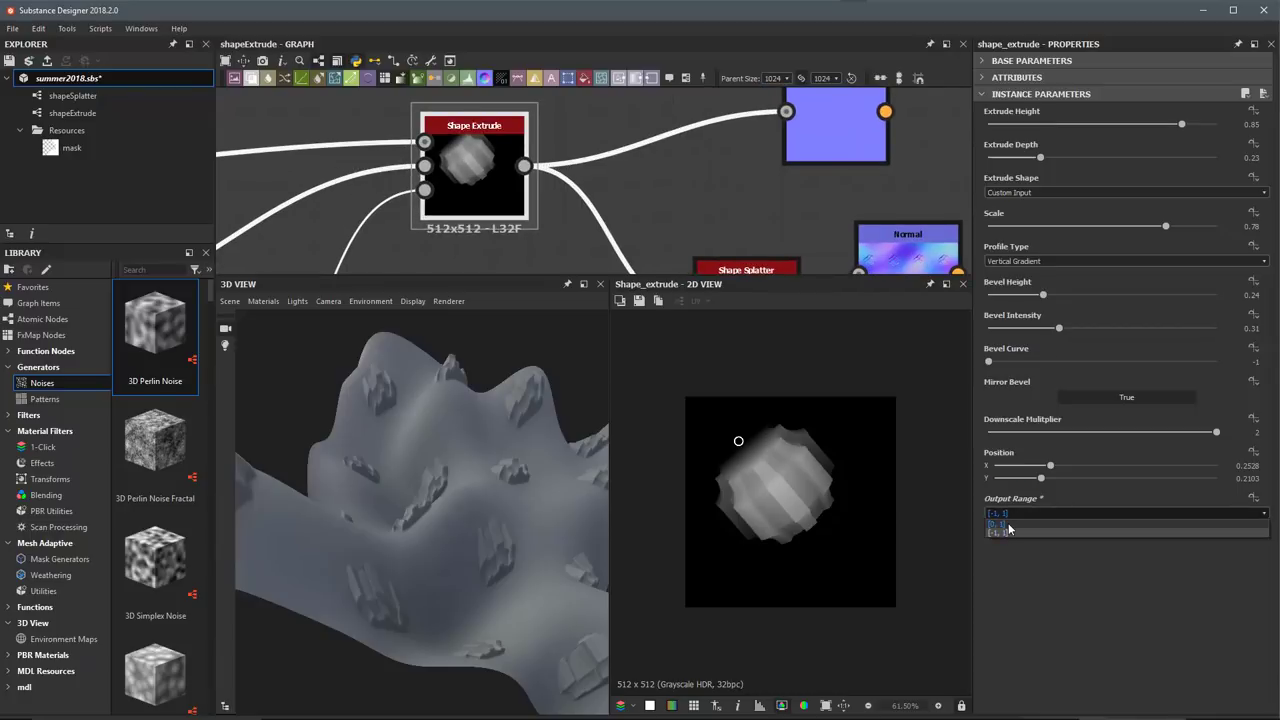
left_click(1008, 525)
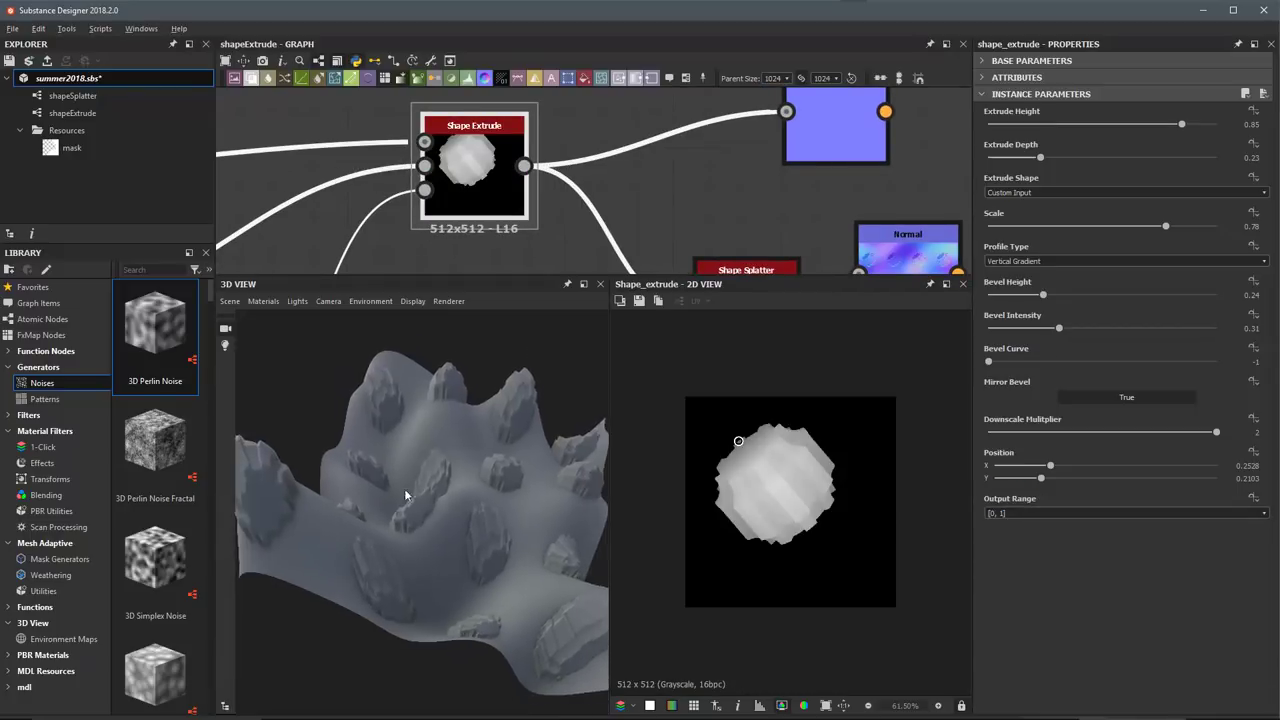
left_click_drag(406, 494, 349, 531)
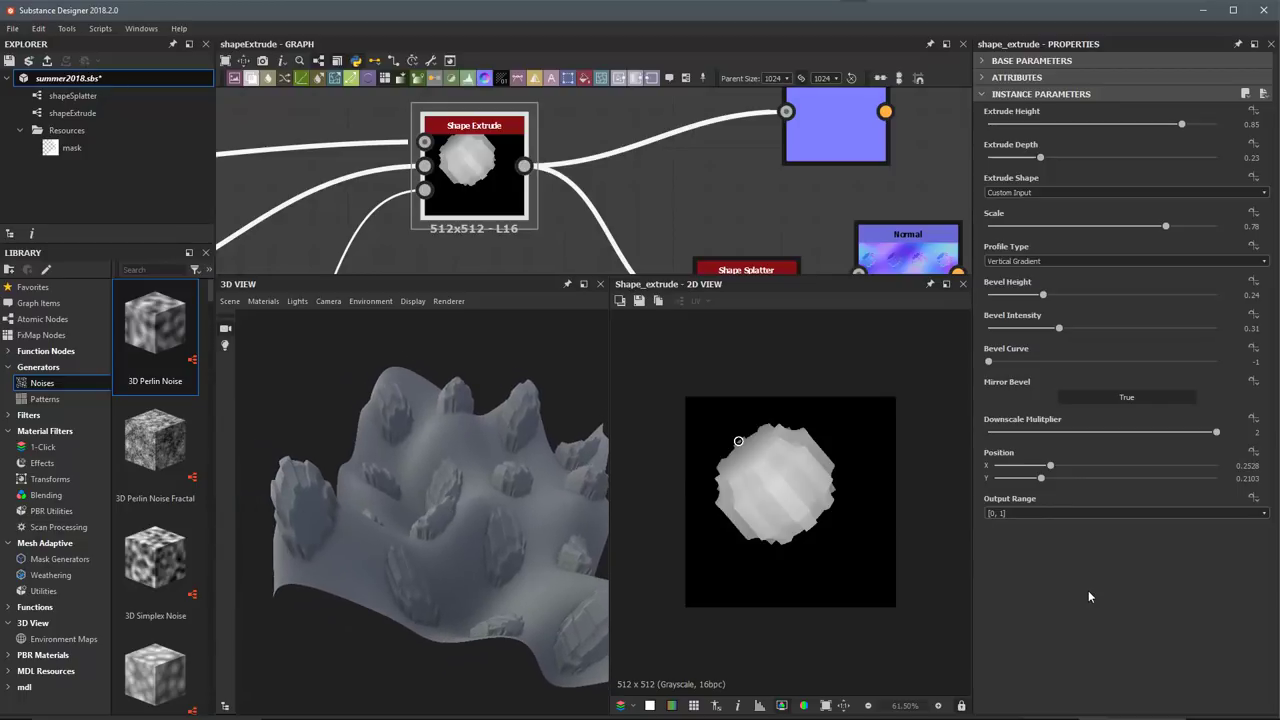
left_click(1009, 514)
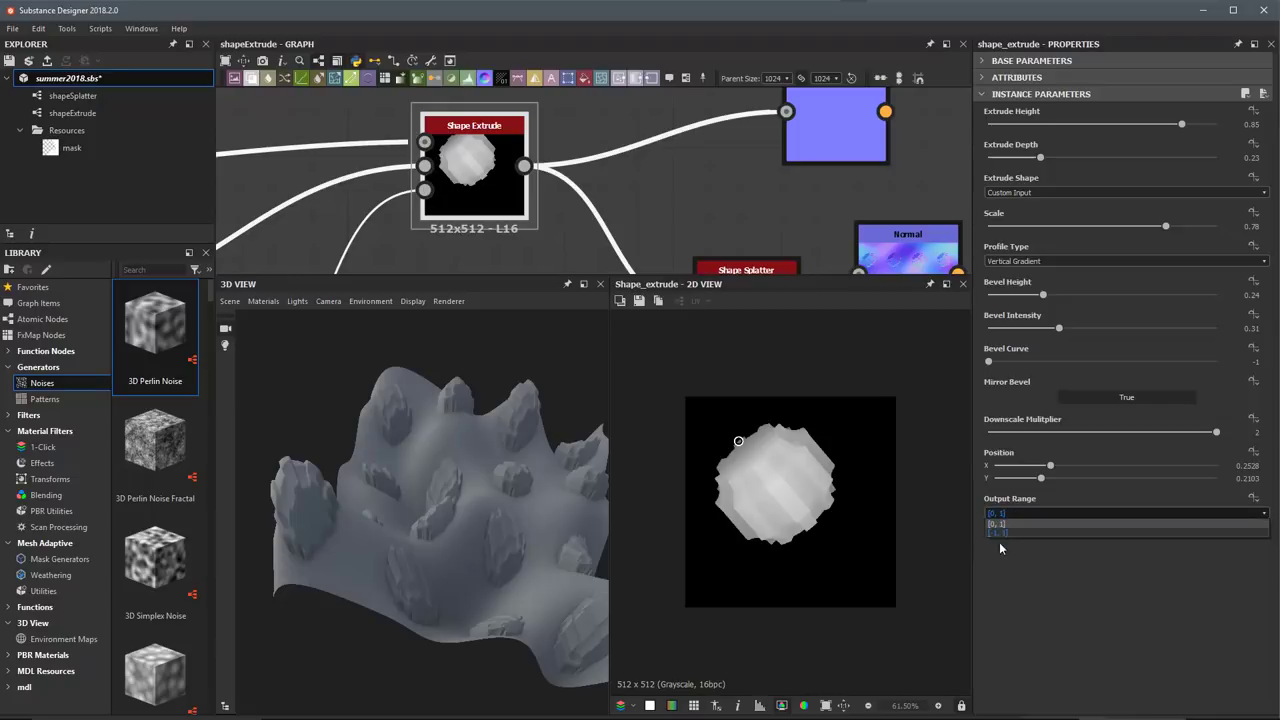
left_click(1007, 536)
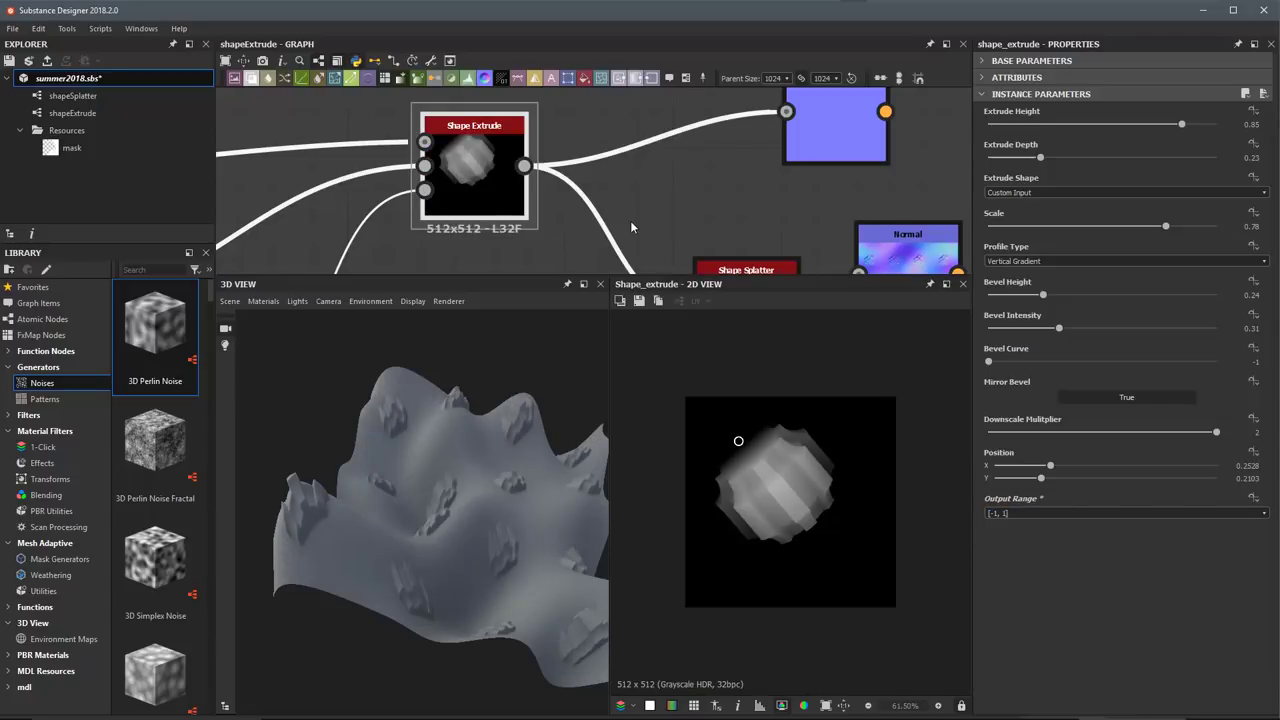
Raise the Shape Splatter node's Height Offset slightly.
middle_click_drag(635, 232, 582, 127)
left_click(646, 150)
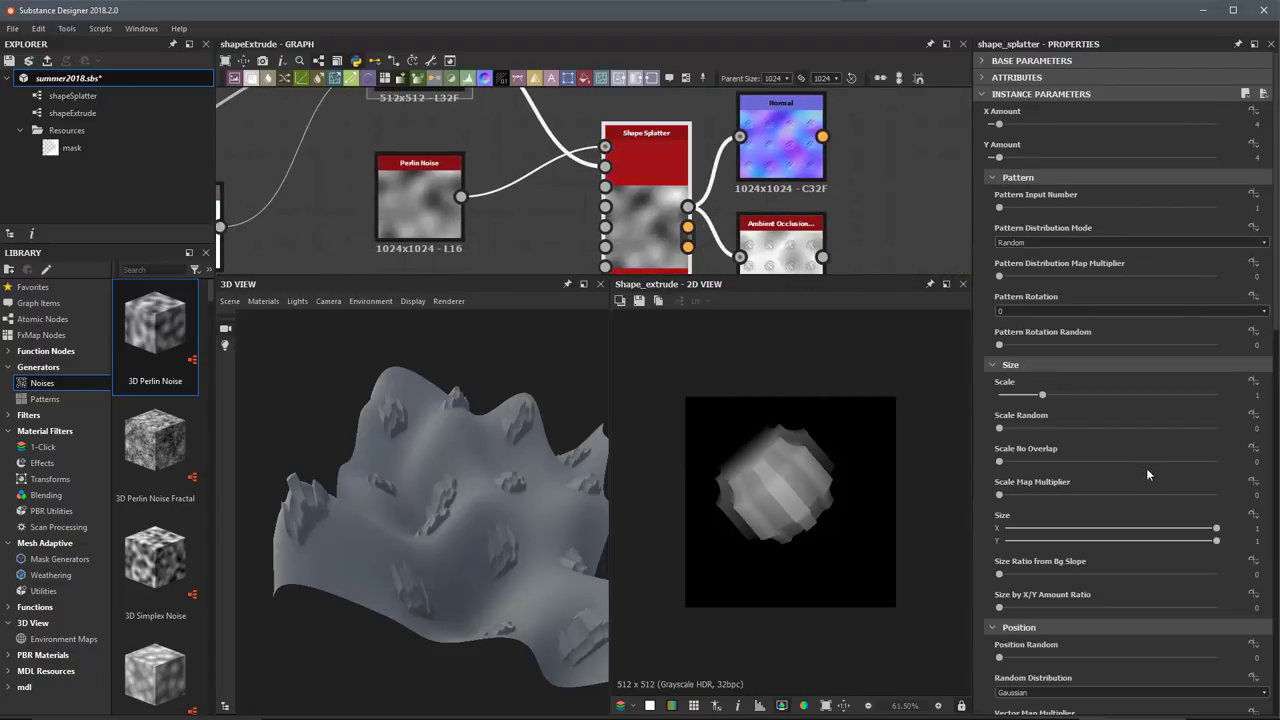
scroll(1130, 447, "down", 10)
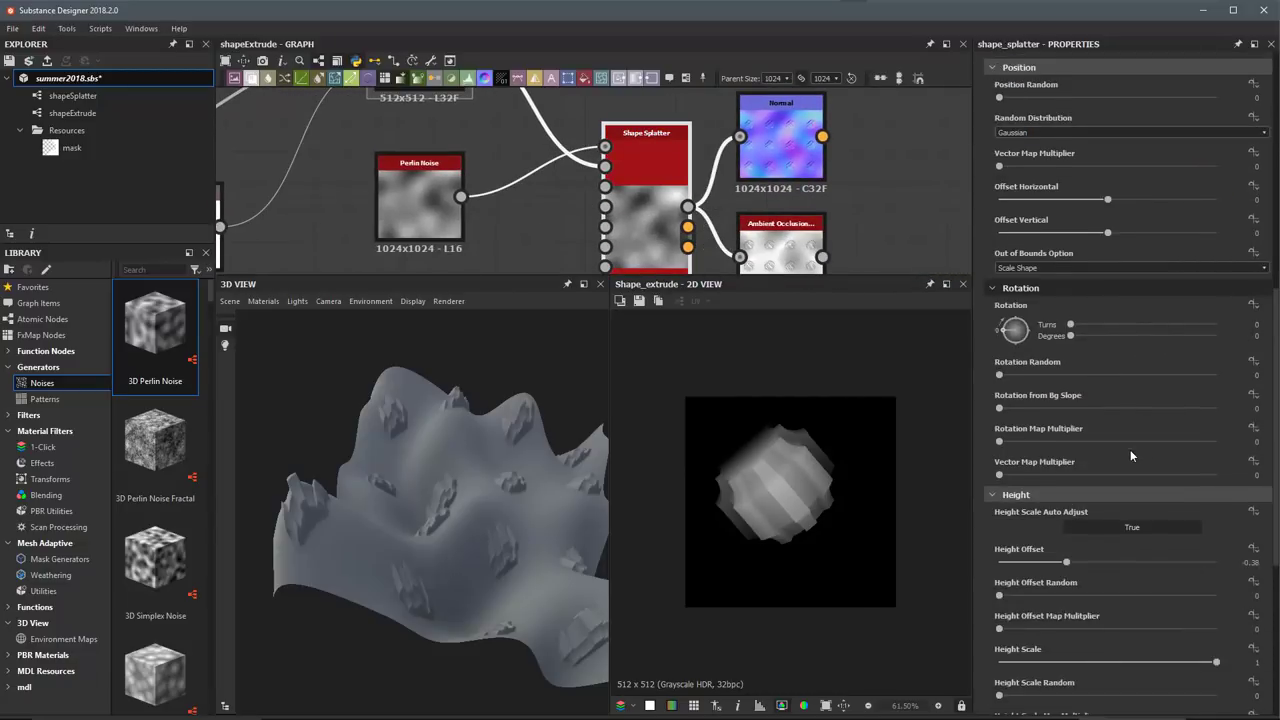
scroll(1130, 449, "down", 3)
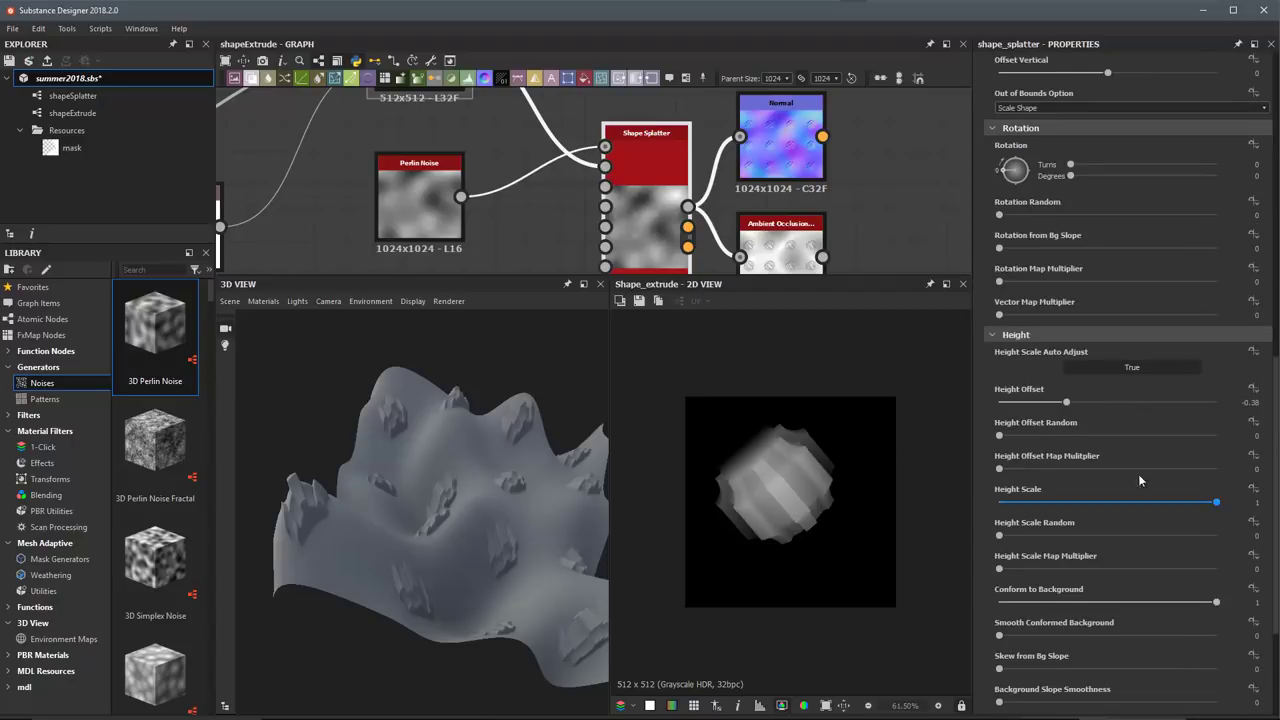
mouse_move(1066, 402)
left_mouse_down()
mouse_move(1040, 404)
mouse_move(1082, 418)
left_mouse_up()
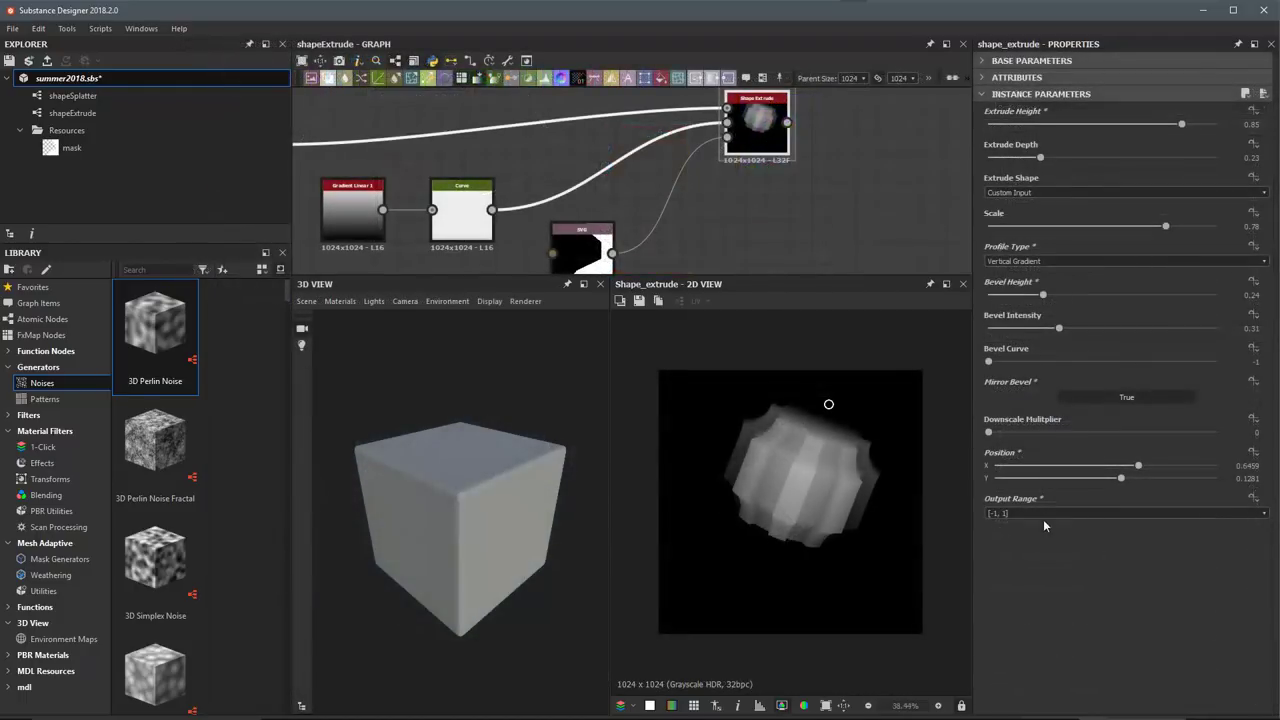
Set the Shape Extrude Output Range to [0, 1] and rotate the shape to a Position of about X 0.76, Y 0.23.
left_click(1043, 514)
left_click(1008, 523)
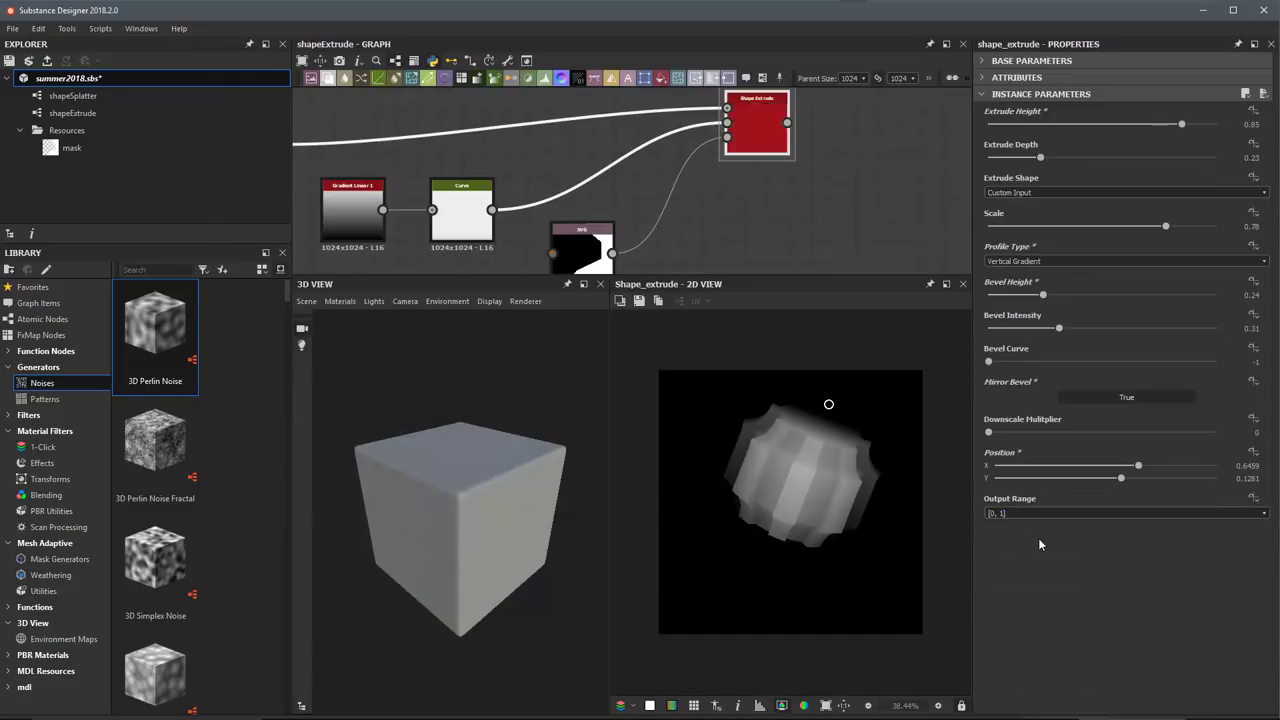
left_click_drag(836, 404, 864, 436)
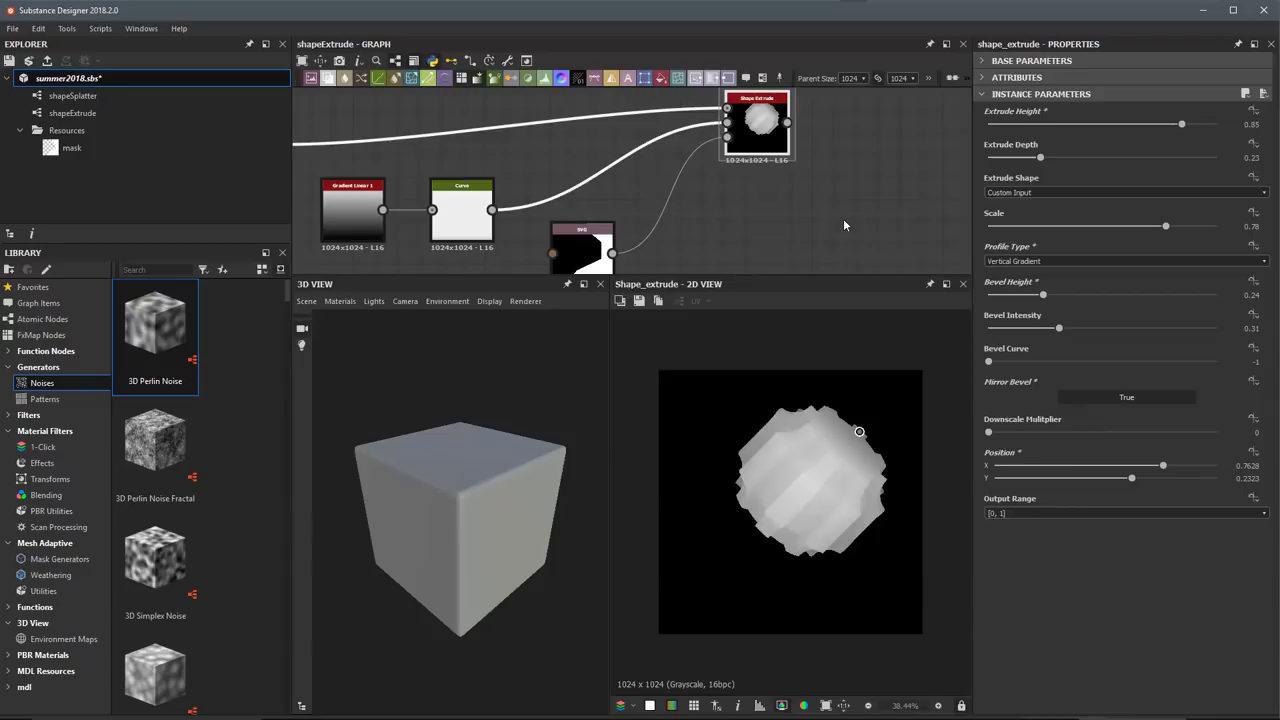
Add a Normal node beside Shape Extrude and feed it the Shape Extrude output.
key("f")
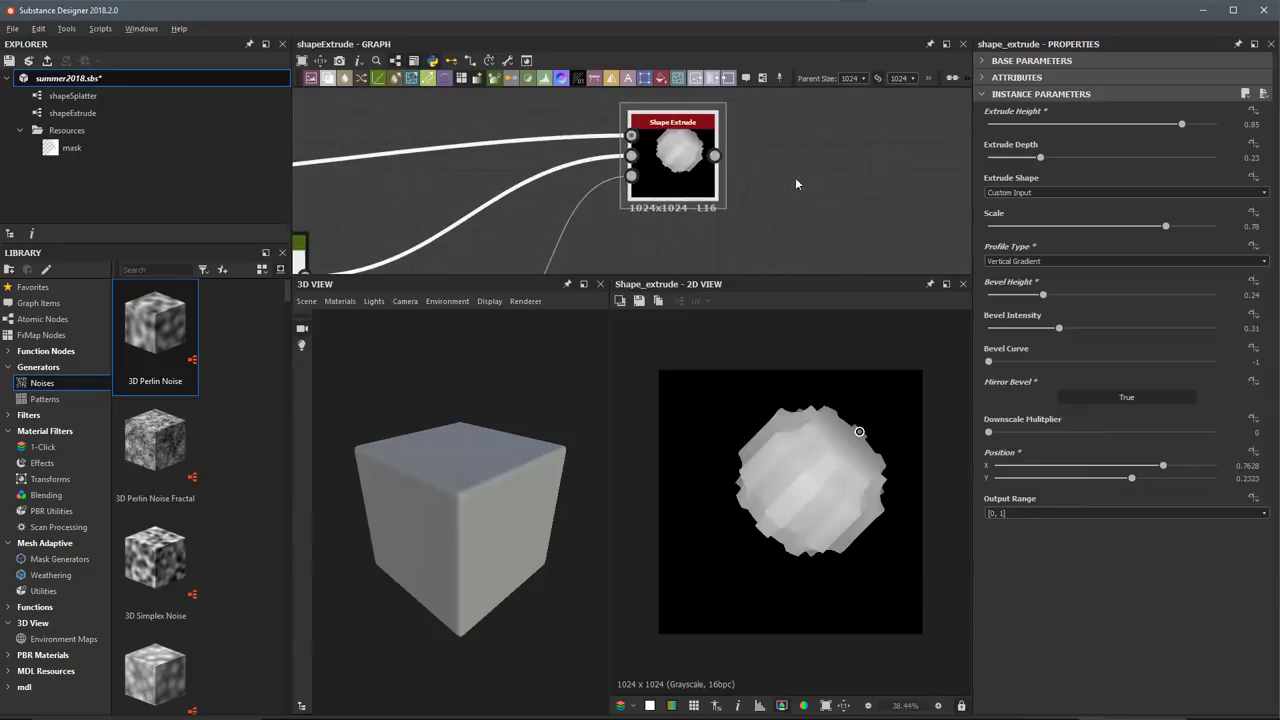
key("space")
type("normal")
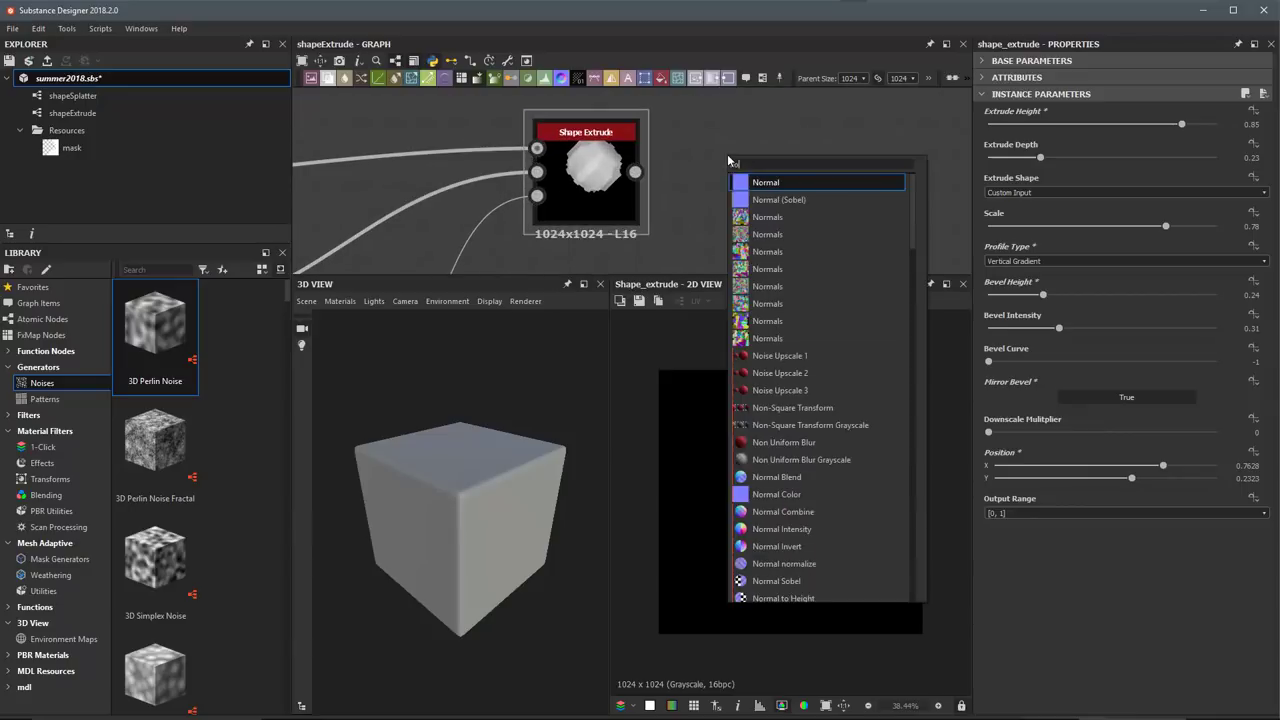
key("Return")
left_click_drag(709, 158, 763, 160)
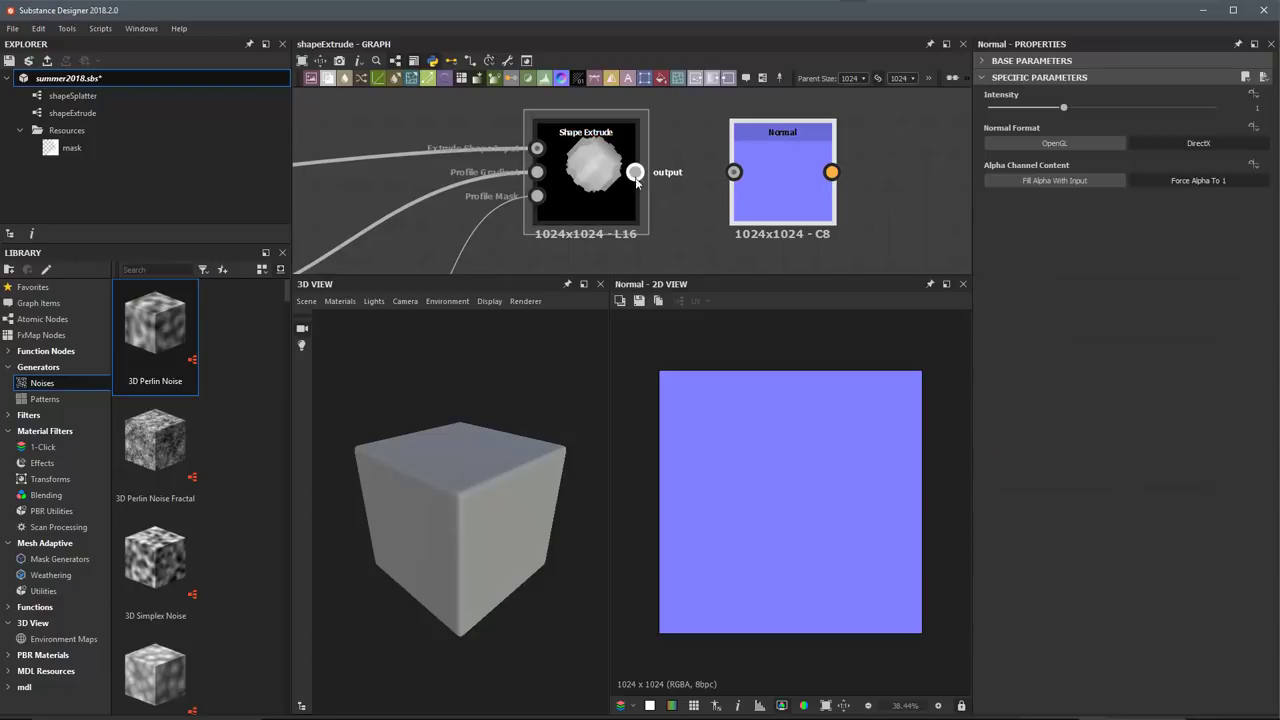
left_click_drag(635, 172, 734, 172)
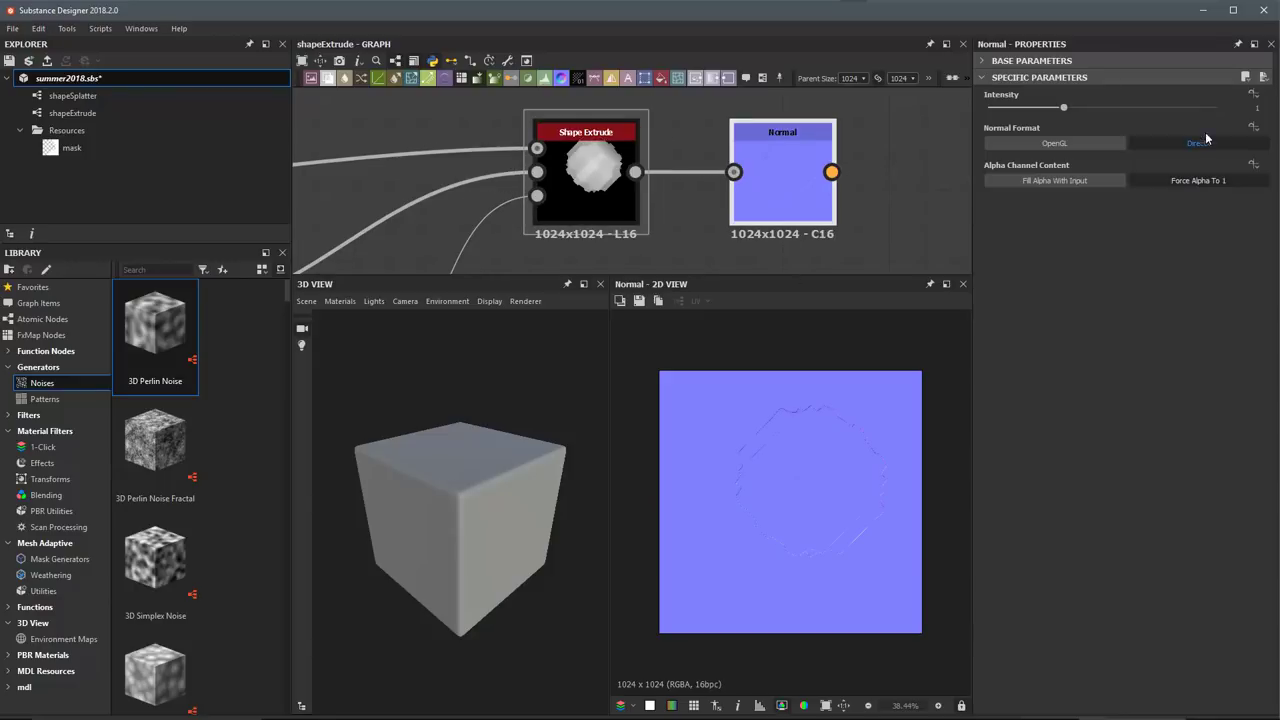
Set the Normal node's Intensity to 64 and inspect the surface of the extruded gear up close.
double_click(1250, 107)
key("Return")
scroll(808, 420, "up", 6)
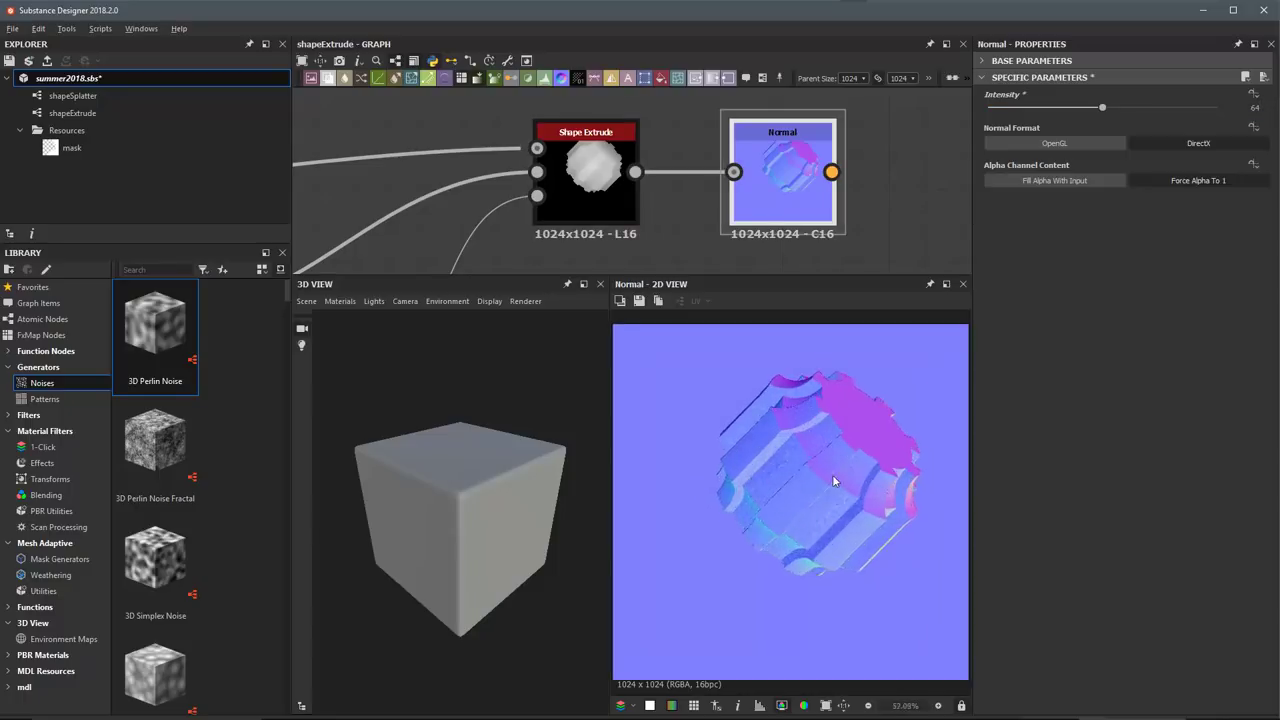
middle_click_drag(832, 480, 802, 408)
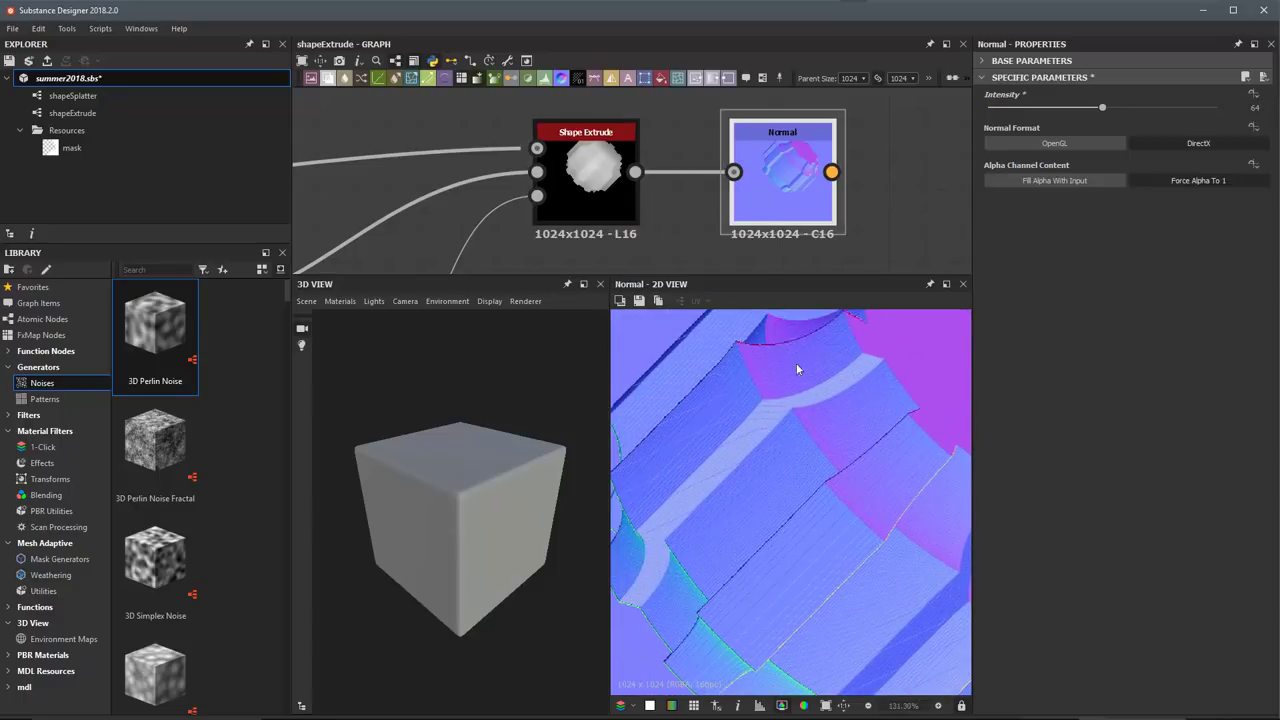
scroll(782, 193, "down", 2)
scroll(766, 443, "down", 3)
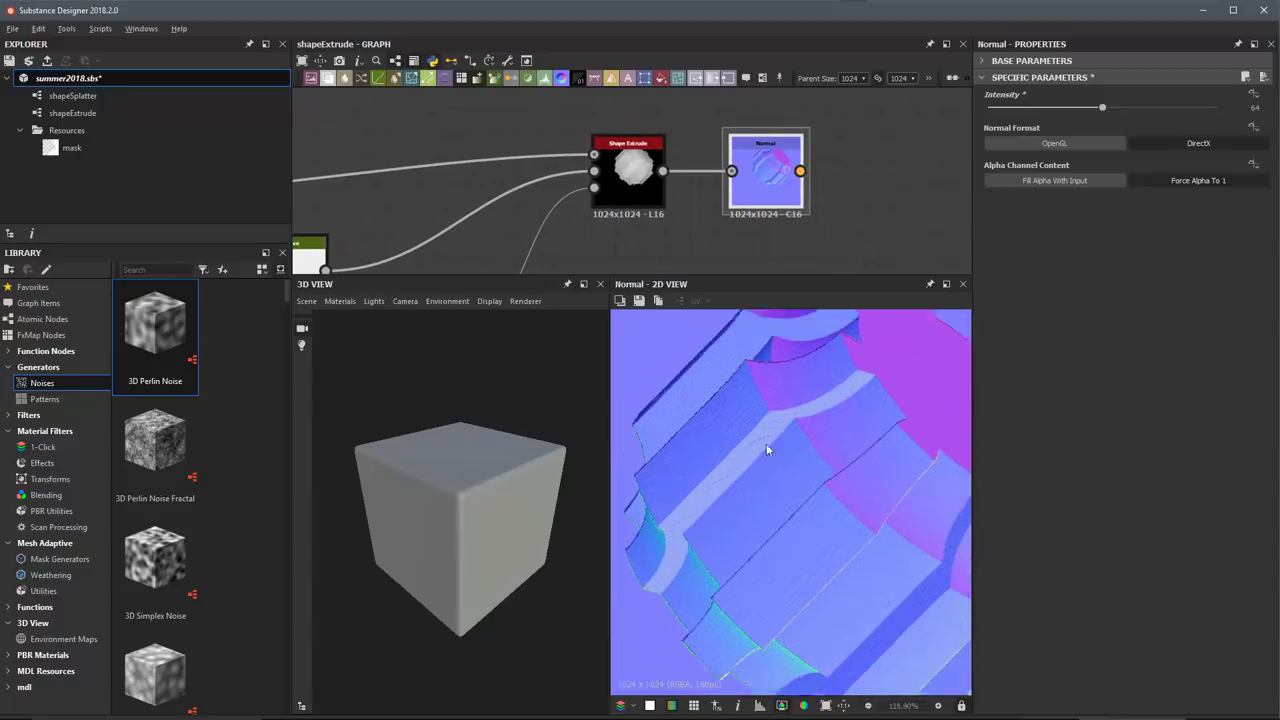
scroll(845, 428, "up", 3)
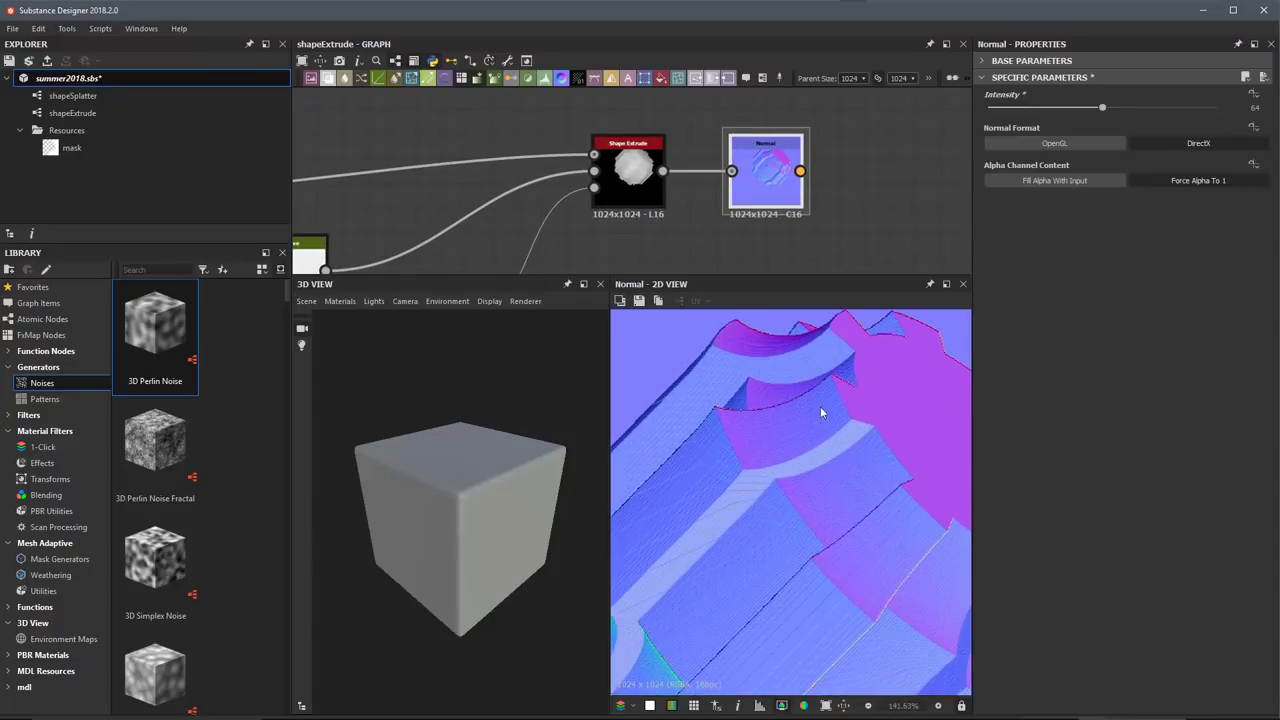
Make the Shape Extrude node's Output Size absolute, with width and height at 2048 px.
left_click(637, 180)
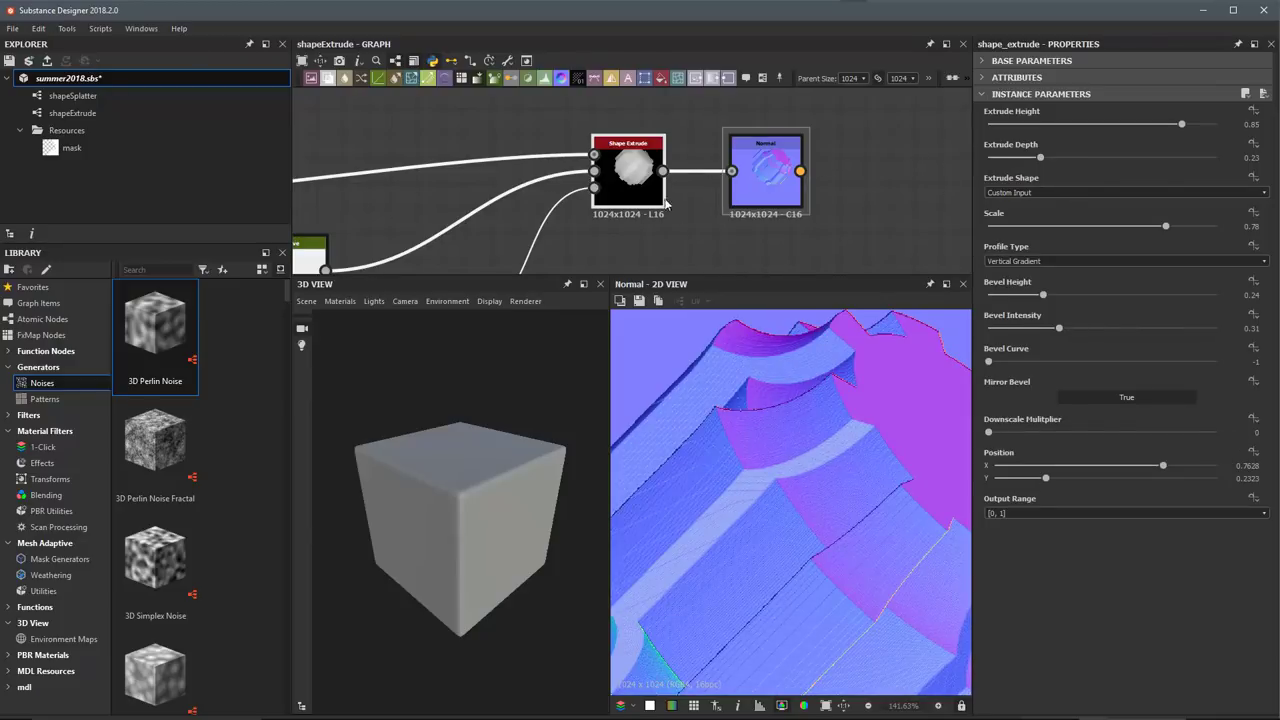
left_click(987, 62)
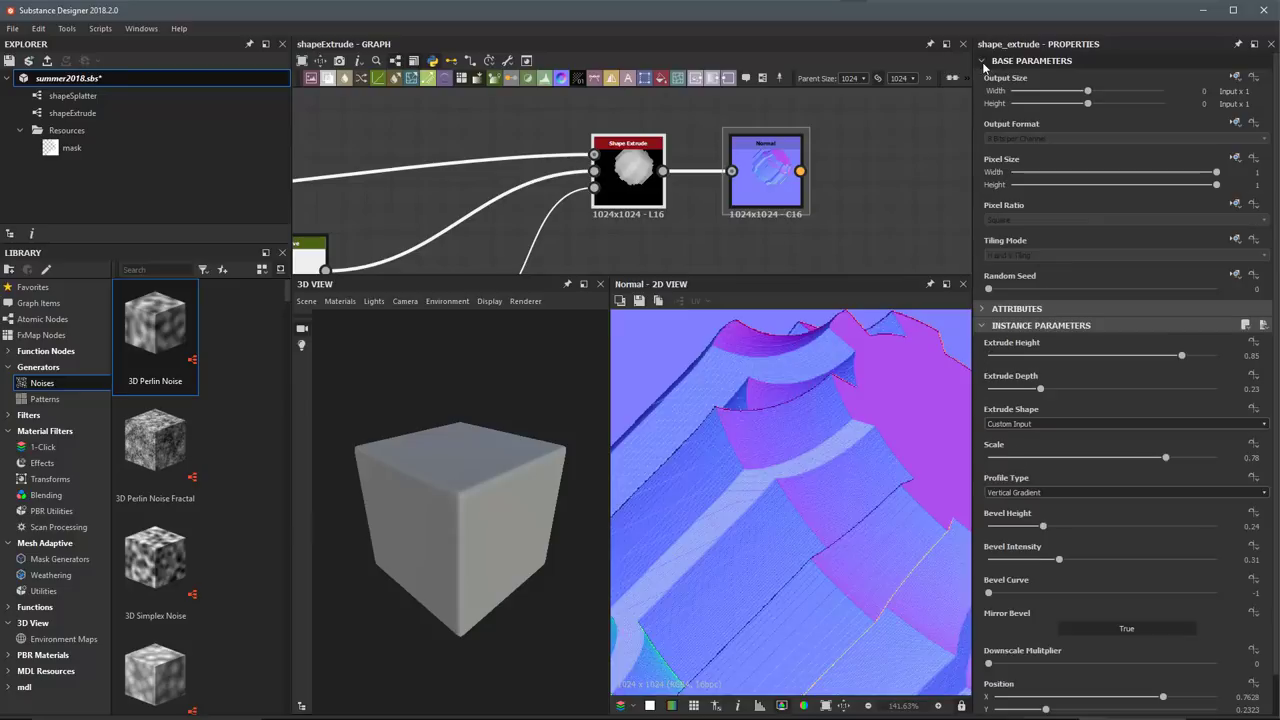
left_click(1236, 77)
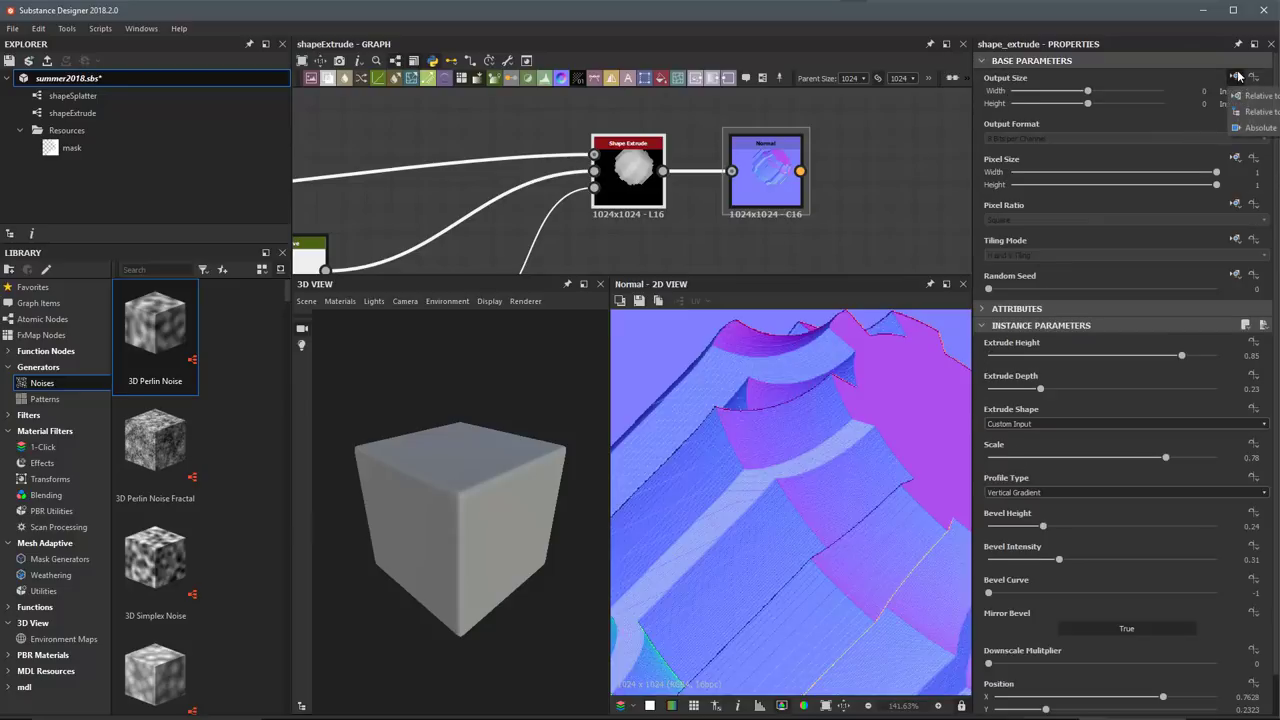
left_click(1260, 128)
left_click(1150, 92)
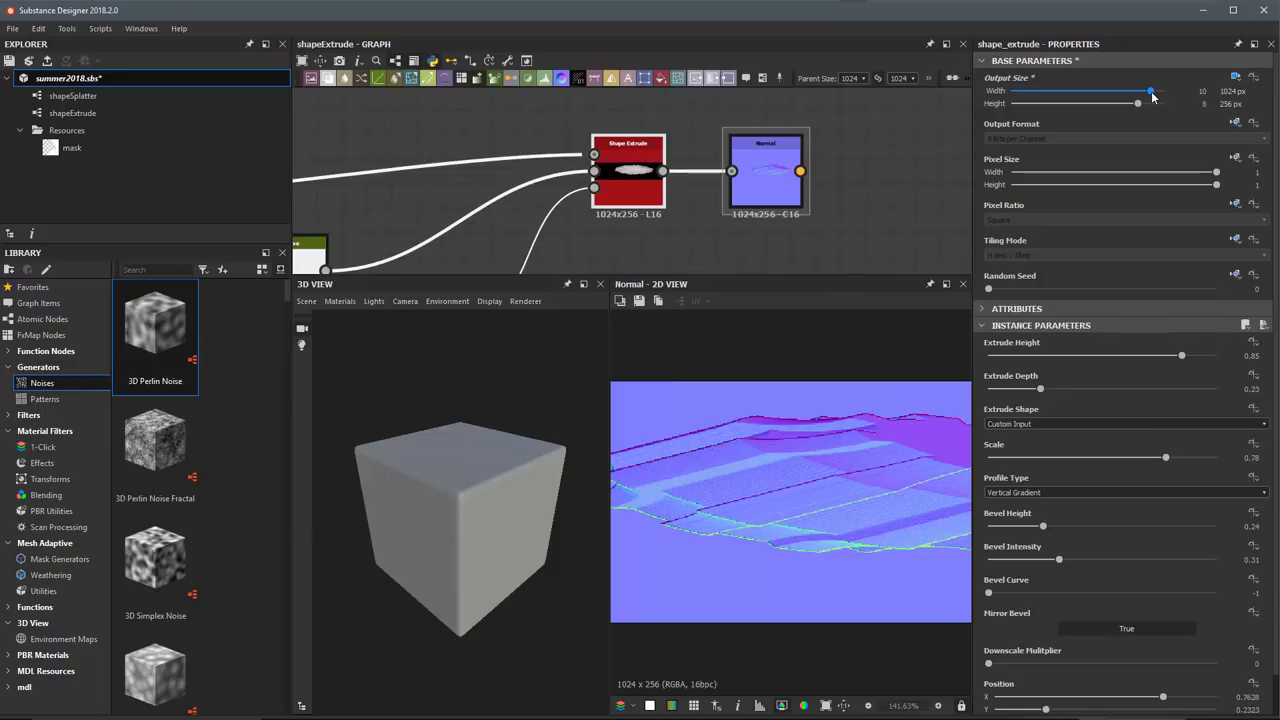
left_click_drag(1152, 96, 1158, 92)
left_click(1159, 105)
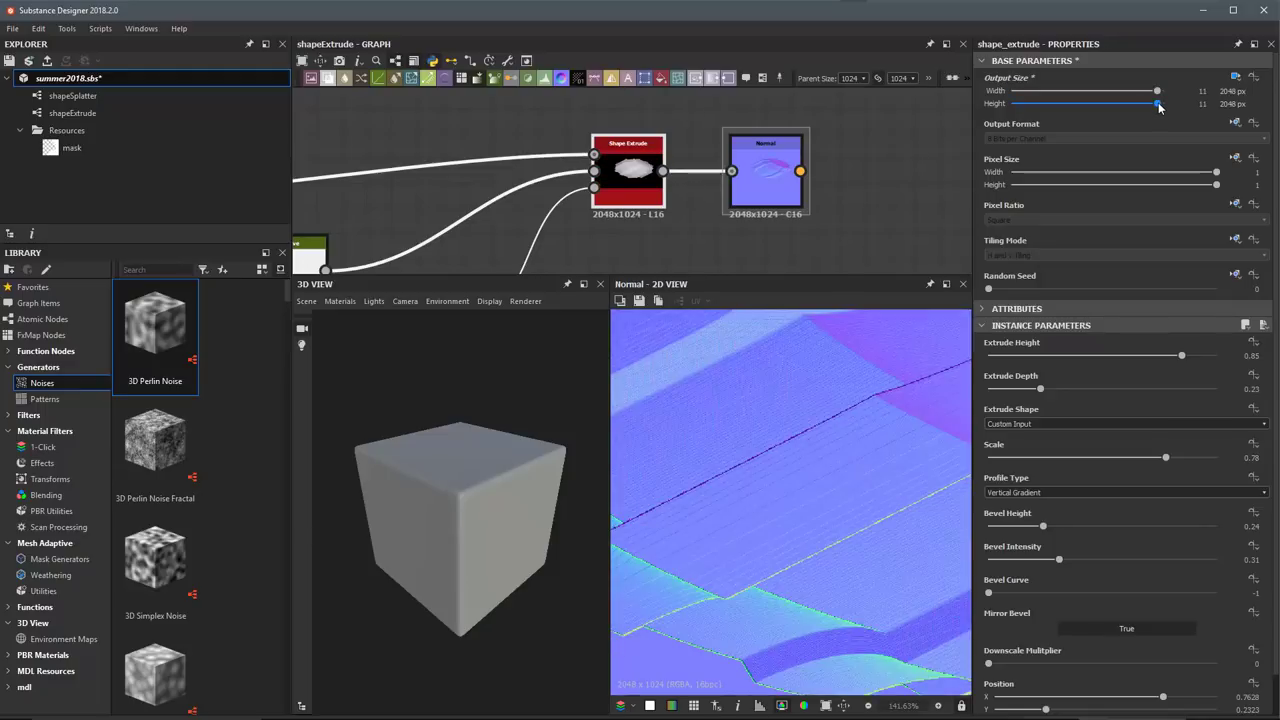
Inspect the normal map at 2048 px and set the Shape Extrude's Downscale Multiplier to 2.
scroll(758, 385, "down", 5)
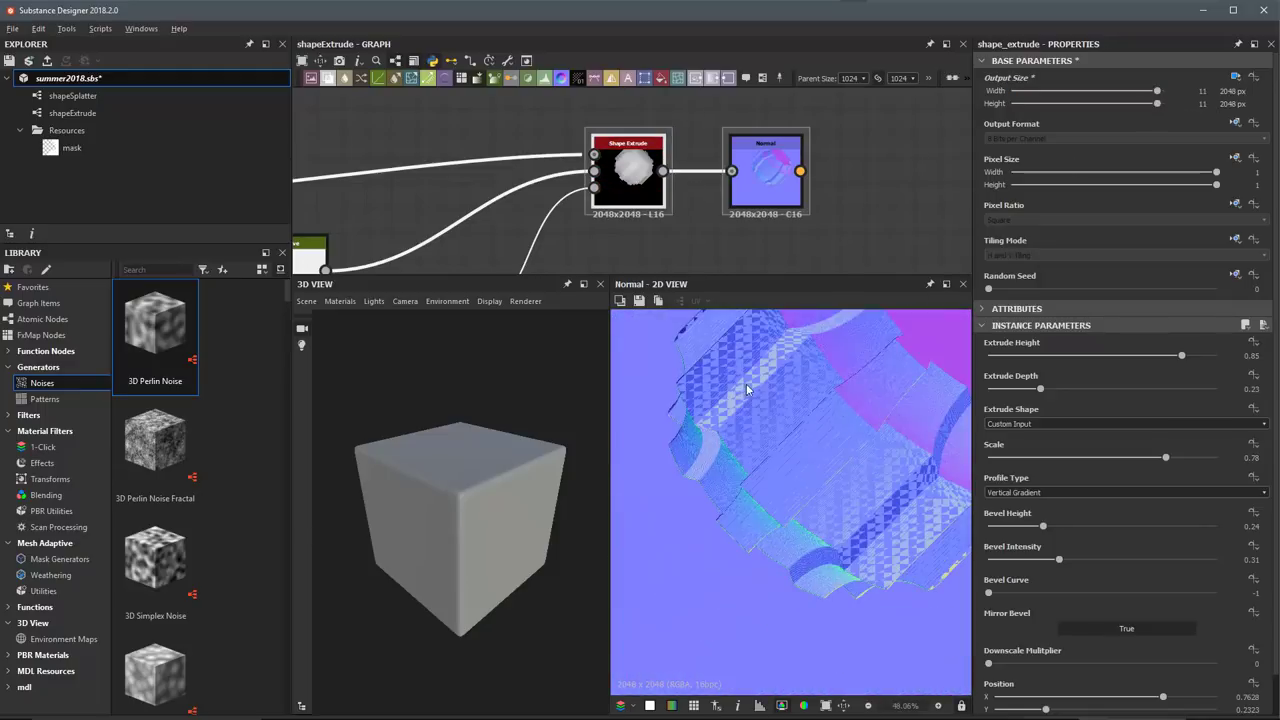
scroll(826, 435, "down", 2)
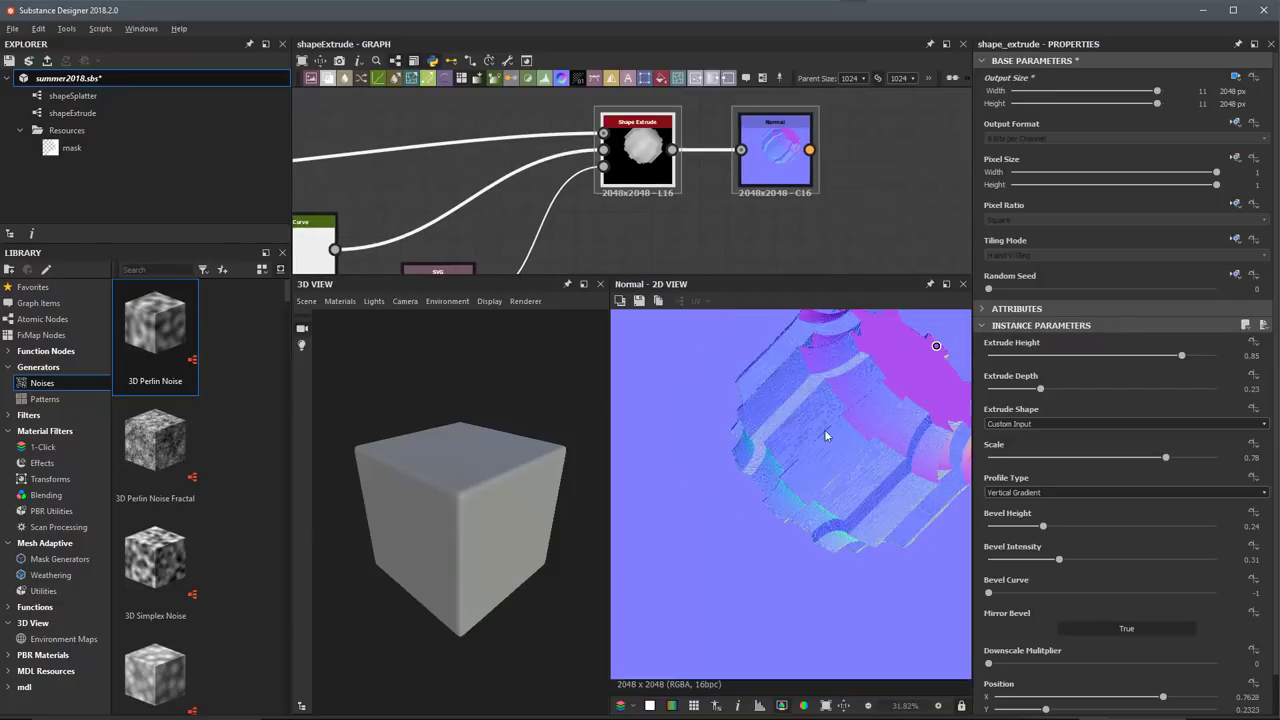
middle_click_drag(826, 435, 789, 480)
scroll(789, 480, "up", 1)
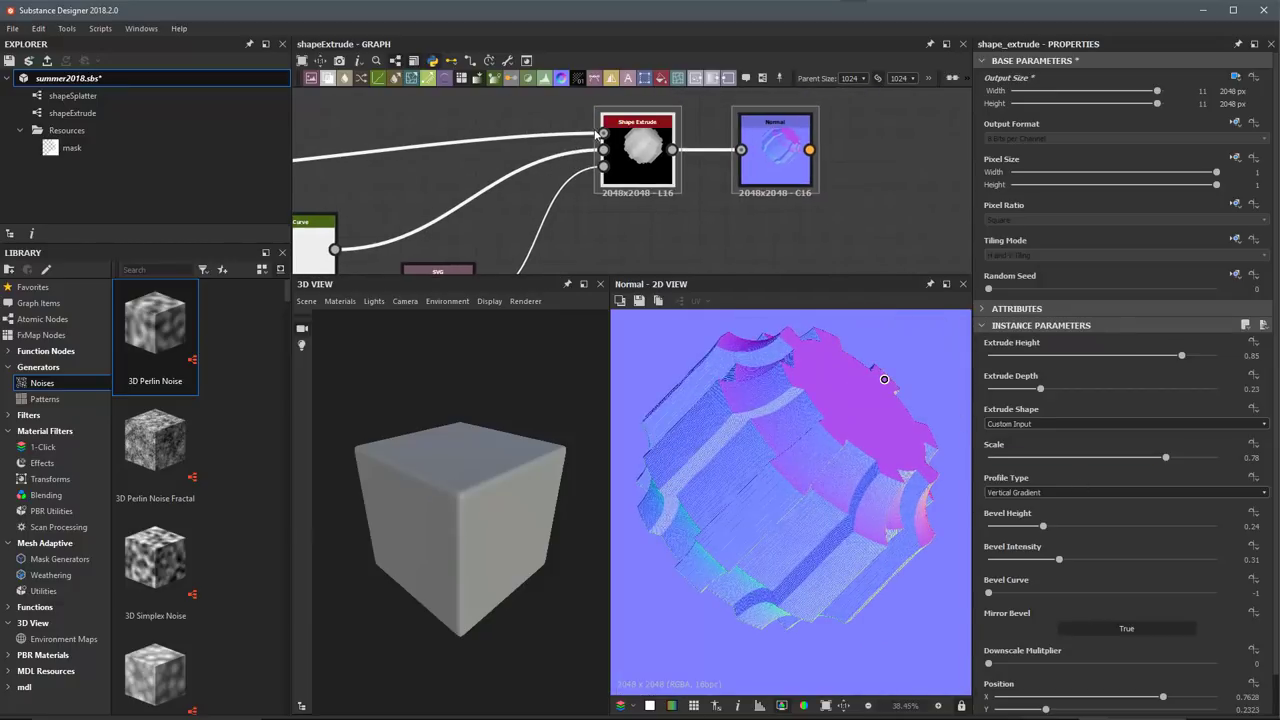
scroll(1065, 476, "down", 1)
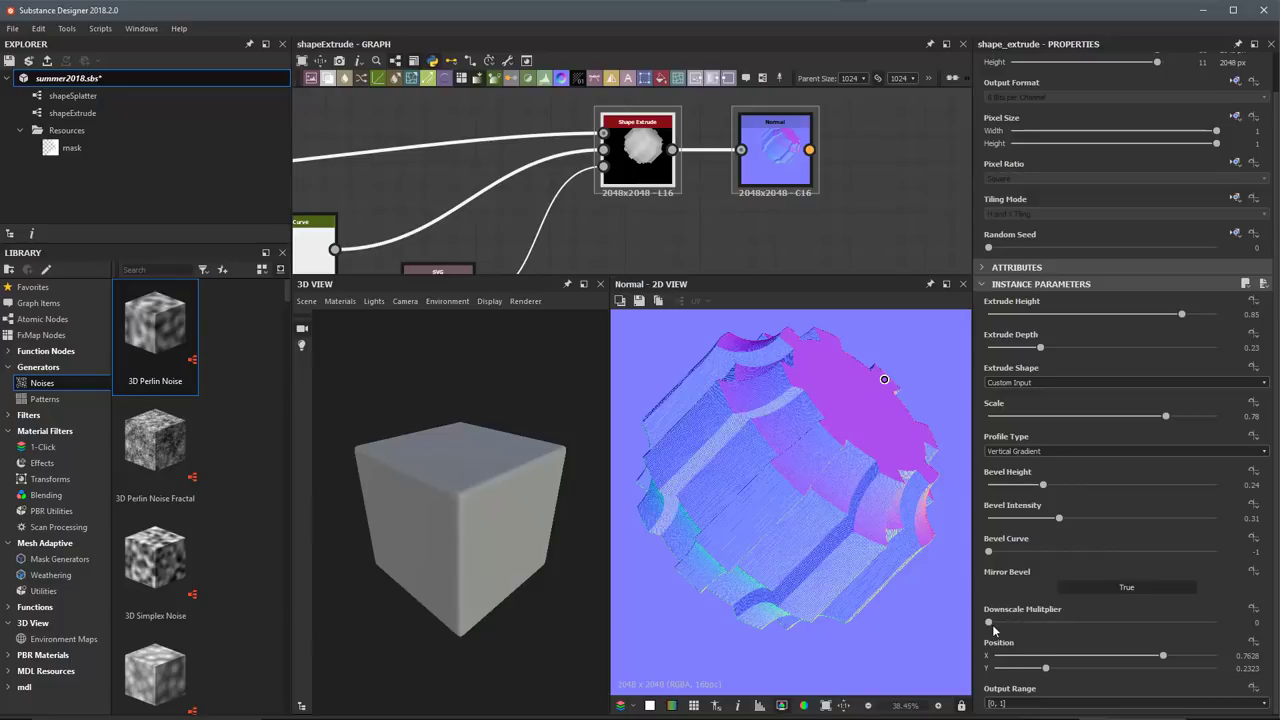
left_click(1043, 626)
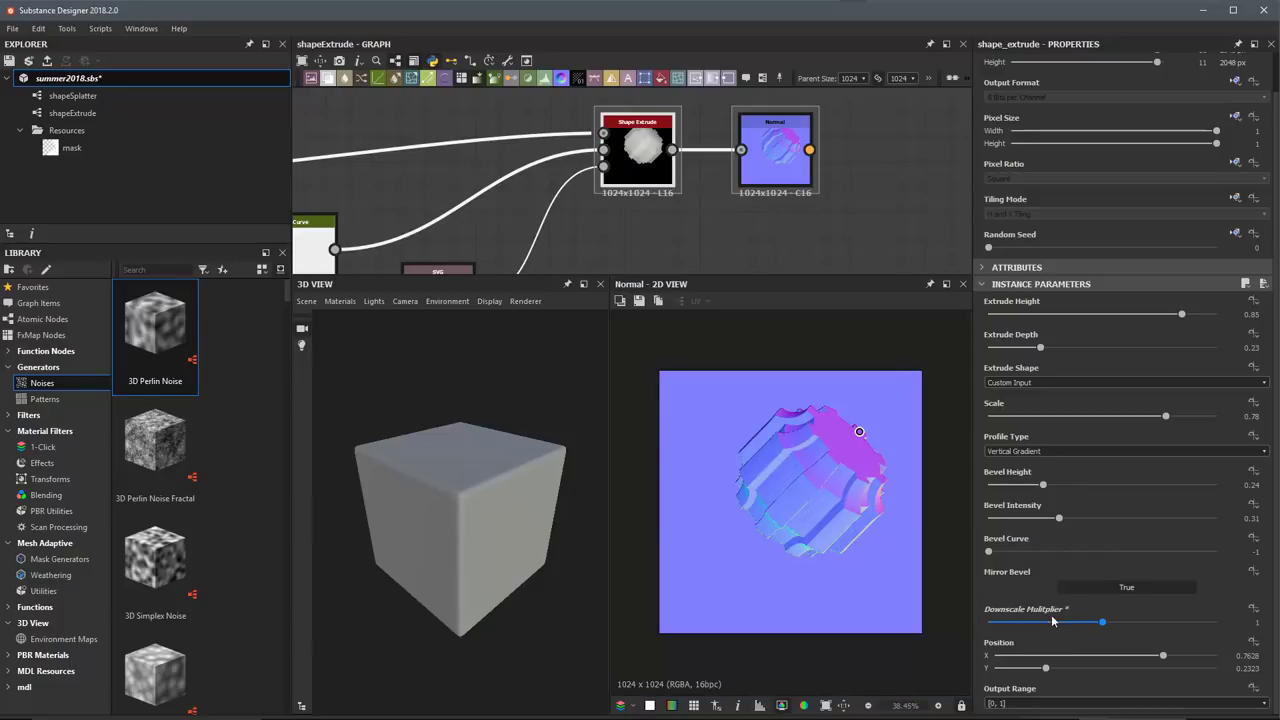
left_click(1052, 621)
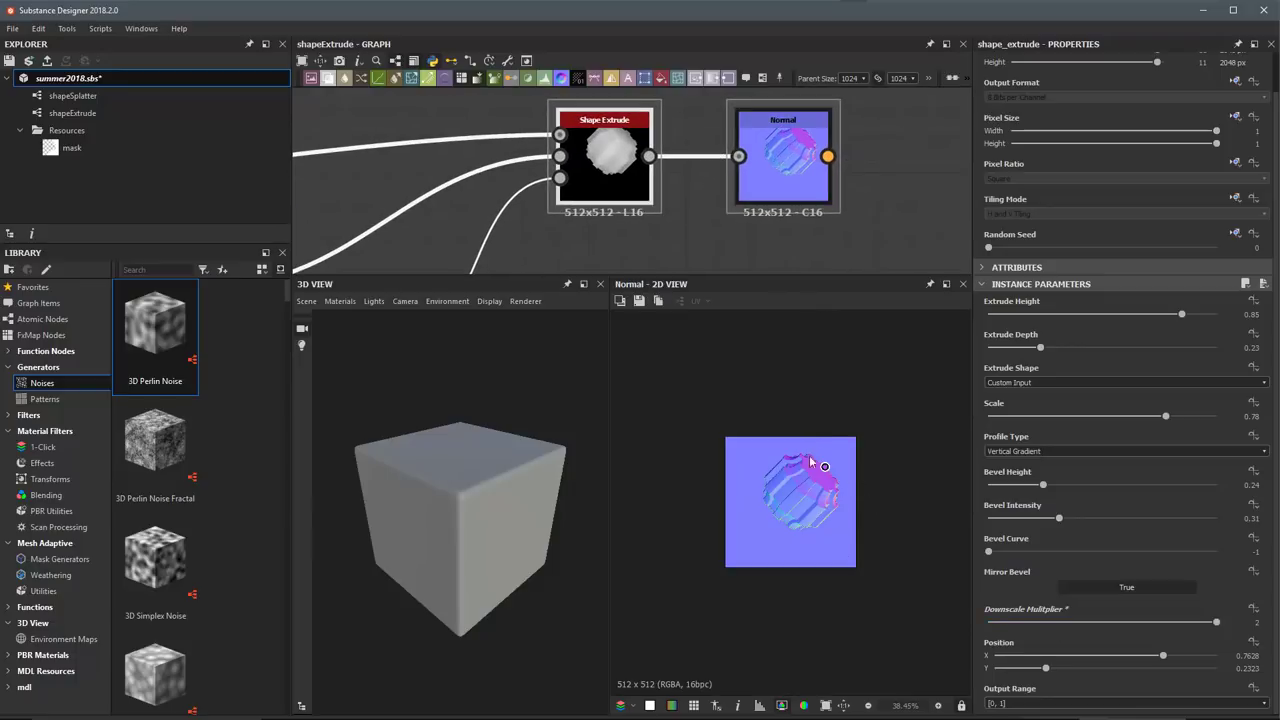
Examine the surface and edges of the downscaled 512 px normal map up close.
scroll(795, 160, "up", 2)
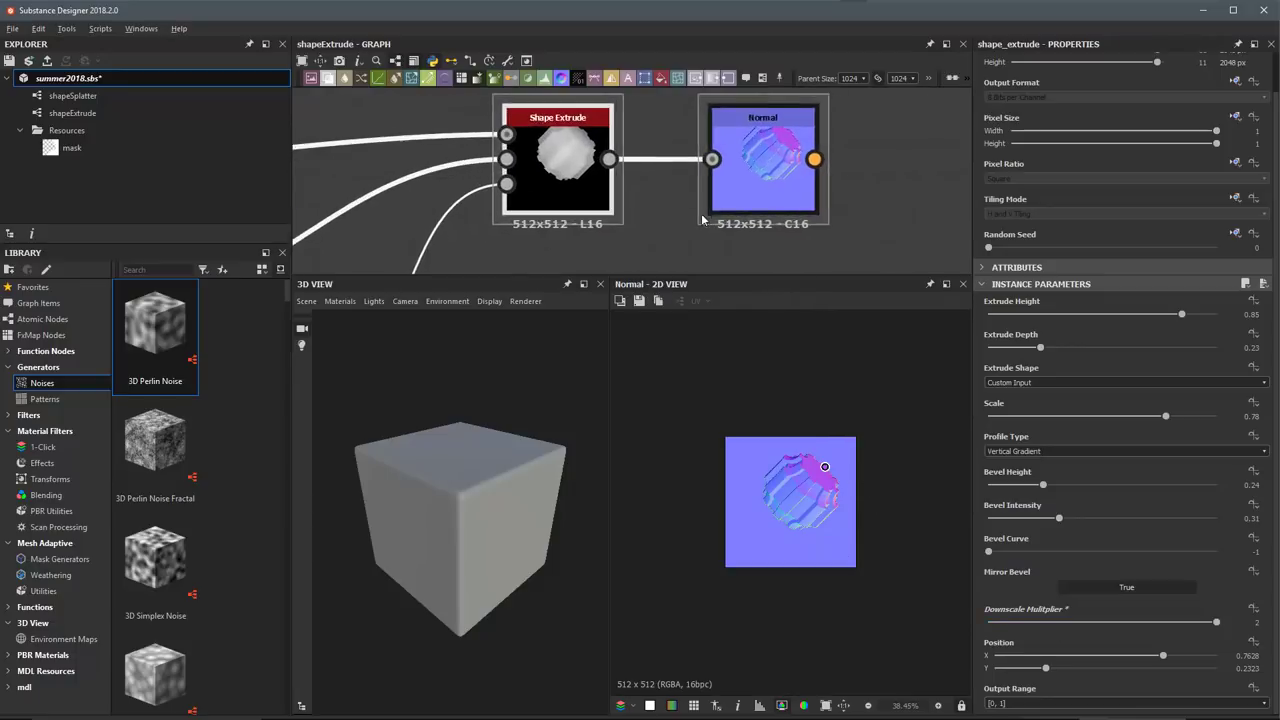
left_click(795, 160)
key("f")
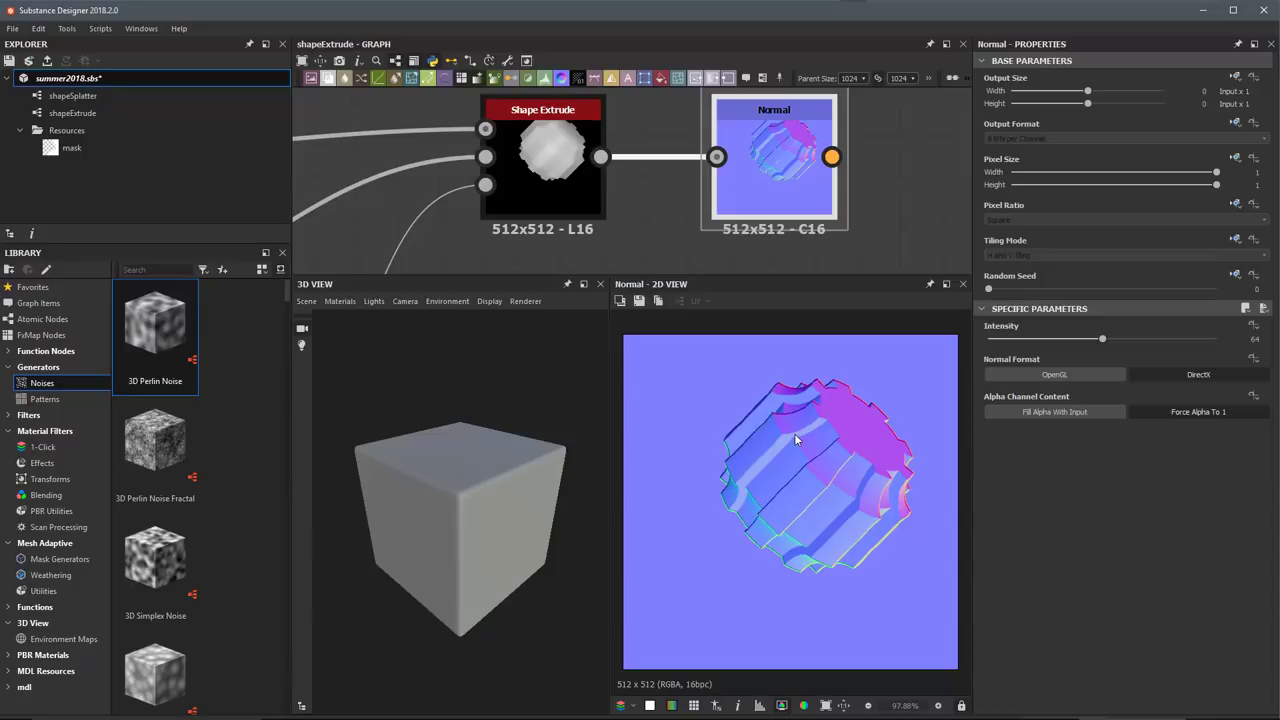
scroll(801, 432, "up", 6)
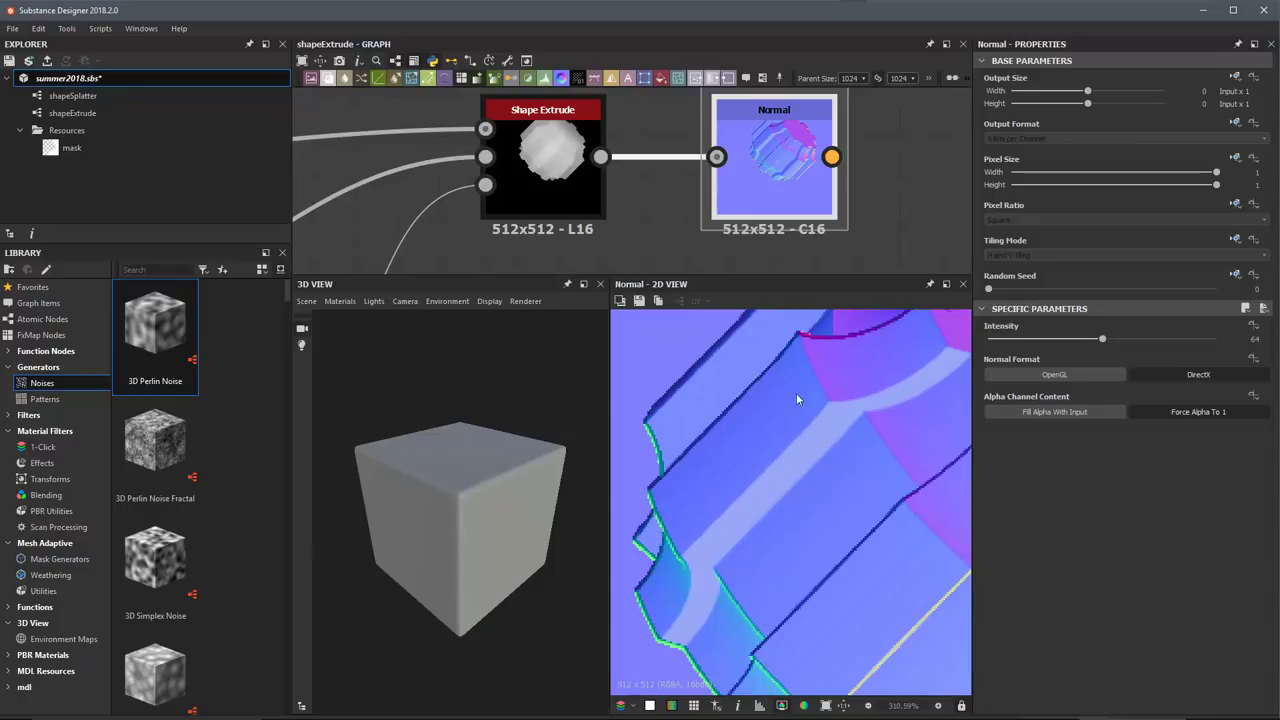
scroll(864, 580, "down", 8)
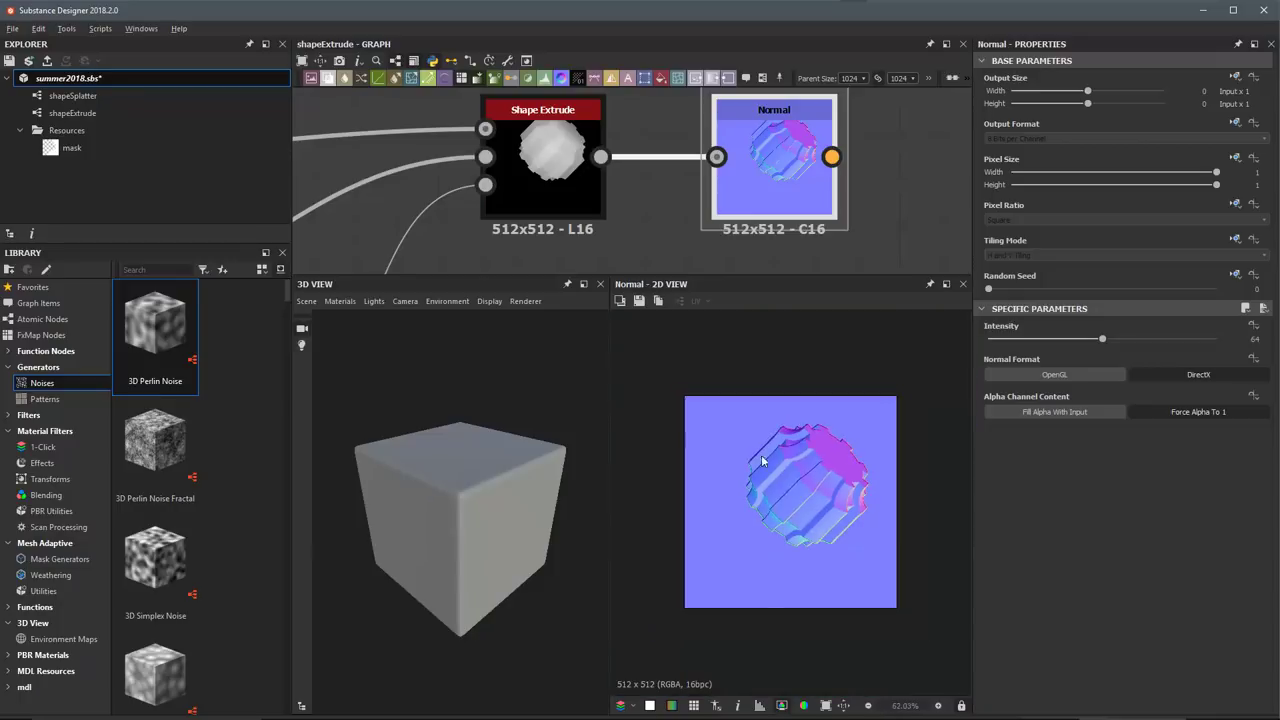
left_click_drag(778, 179, 842, 179)
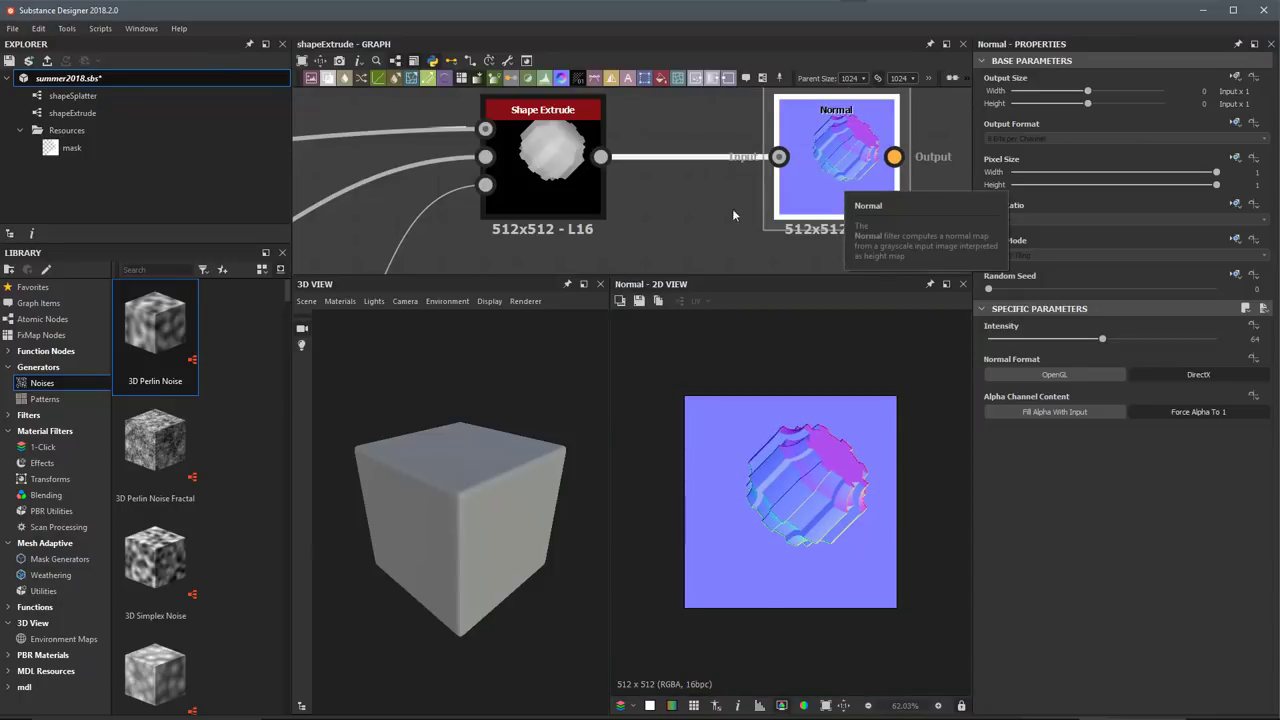
middle_click_drag(732, 208, 685, 225)
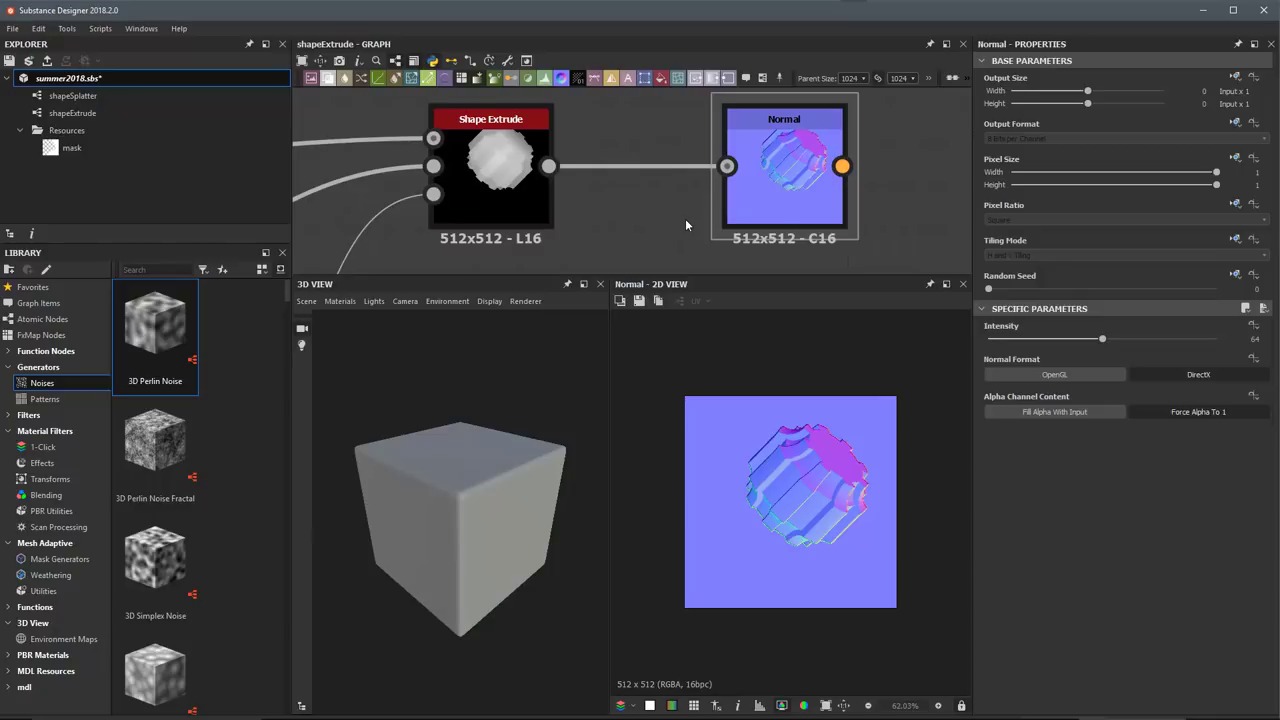
middle_click_drag(686, 224, 673, 240)
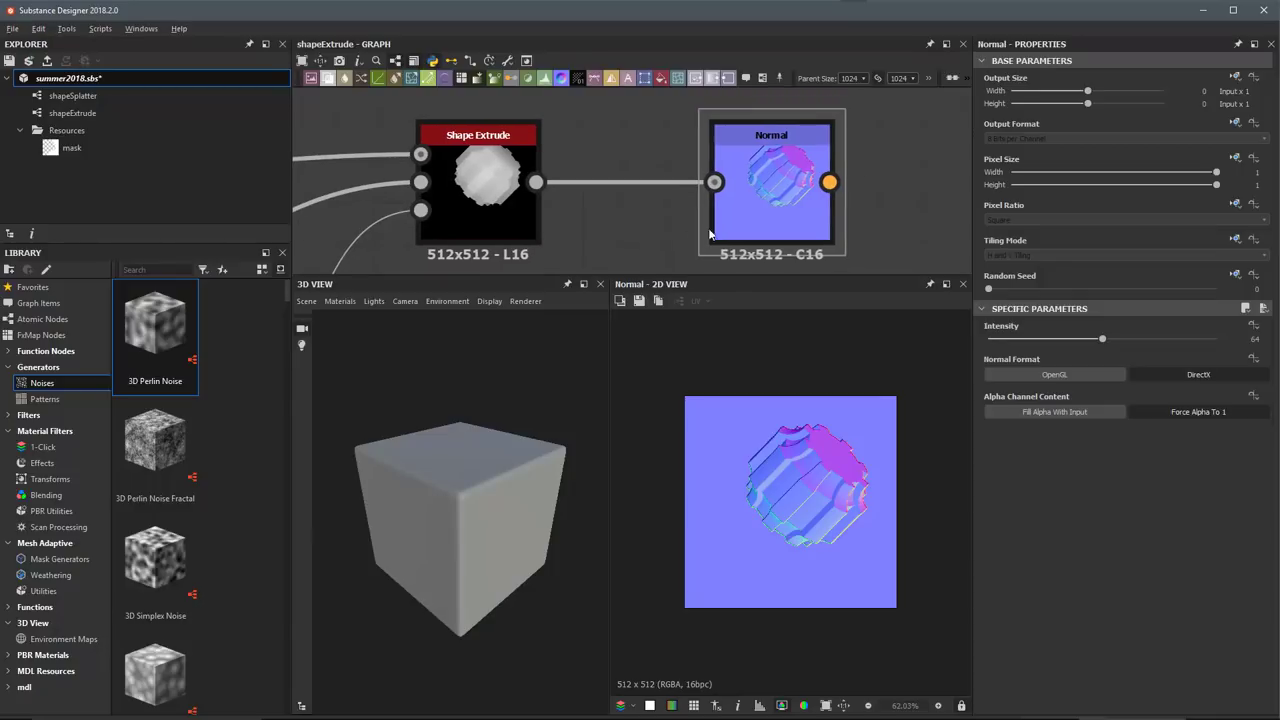
left_click_drag(832, 204, 790, 204)
scroll(790, 204, "down", 2)
middle_click_drag(640, 200, 630, 192)
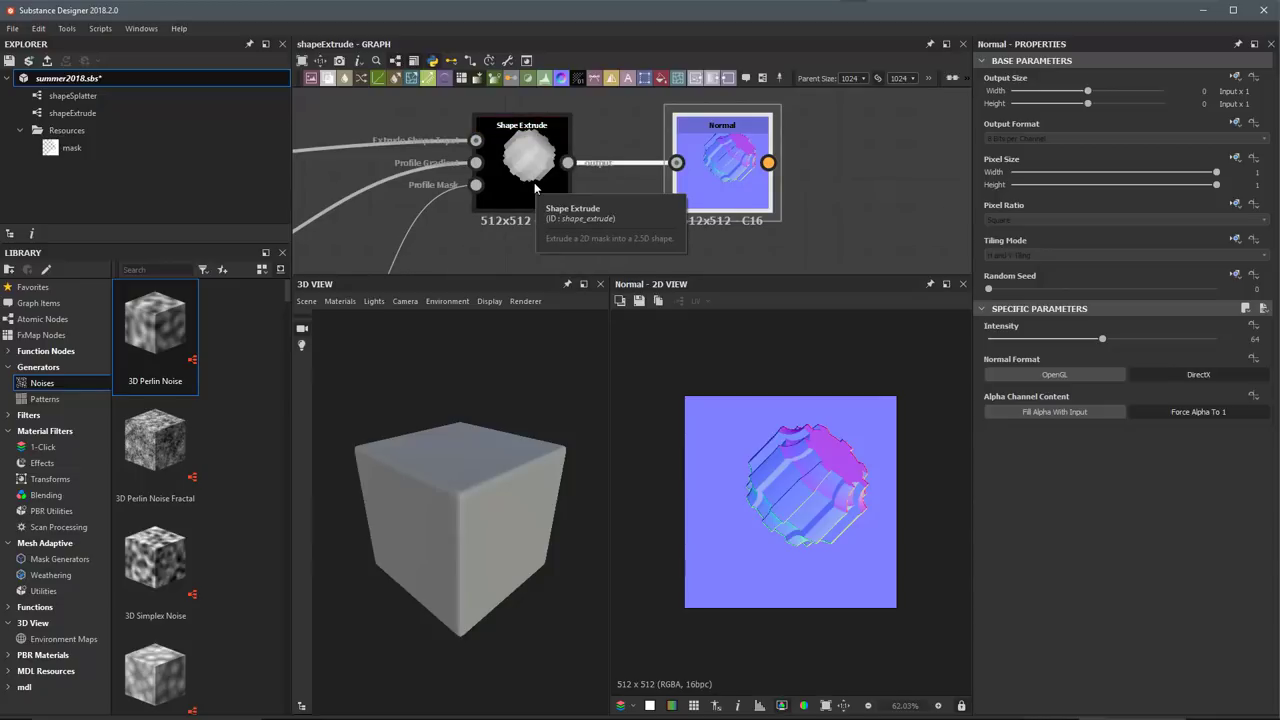
Rotate the extruded gear over the normal map preview to a Position of about X 0.25, Y 0.21.
left_click(535, 188)
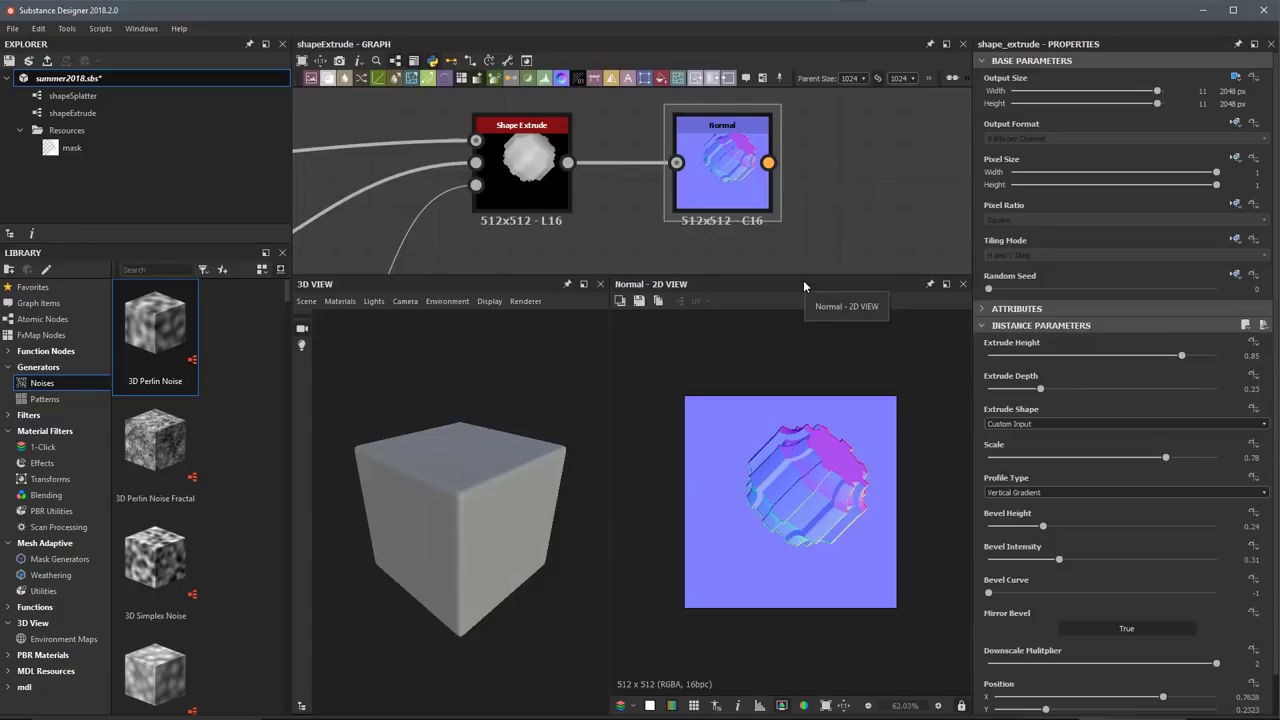
left_click(718, 150)
left_click(535, 167)
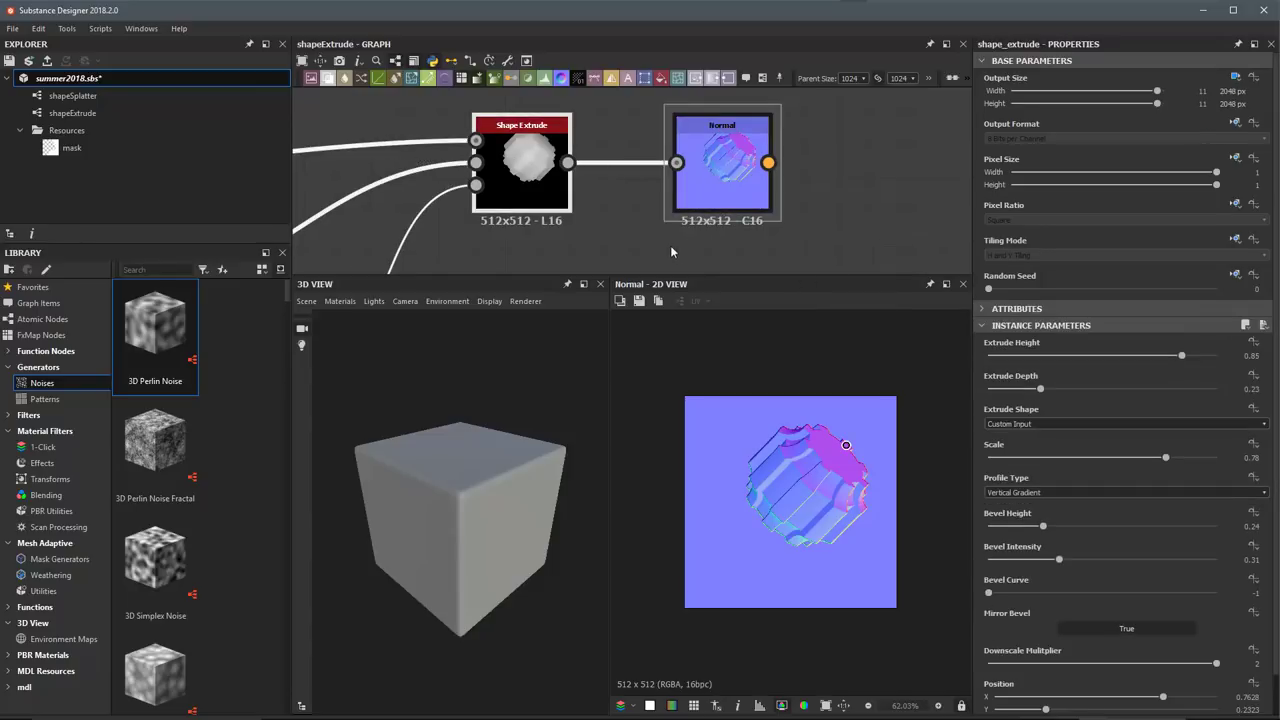
left_click_drag(845, 448, 750, 452)
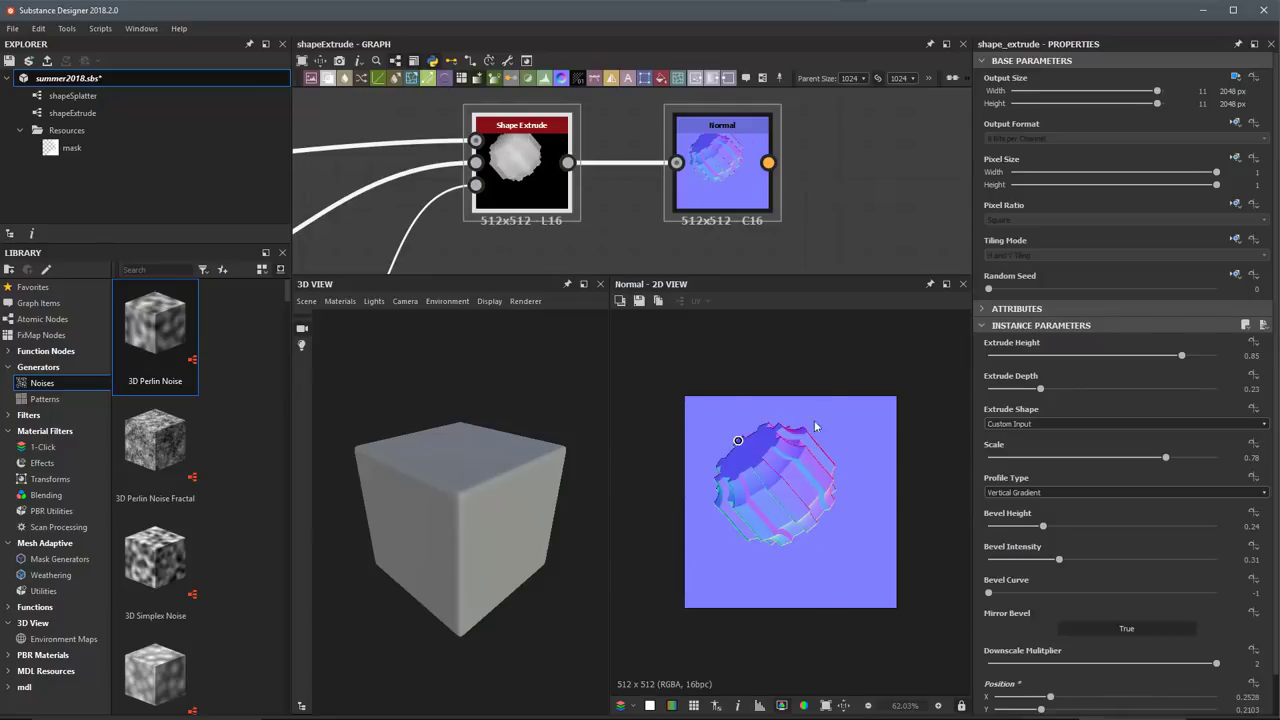
left_click(876, 224)
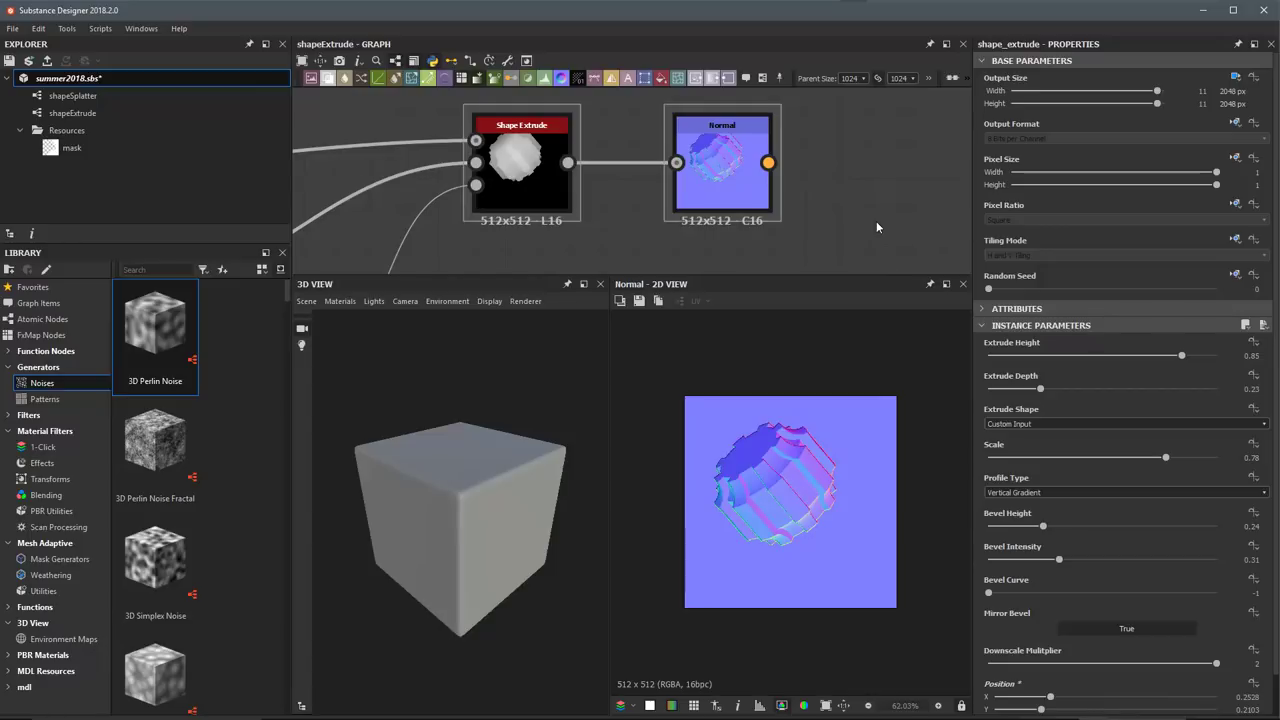
Review the gear input mask, Shape Extrude output, SVG profile mask and normal map in turn, and check the Shape Extrude's Downscale Multiplier.
left_click(476, 141)
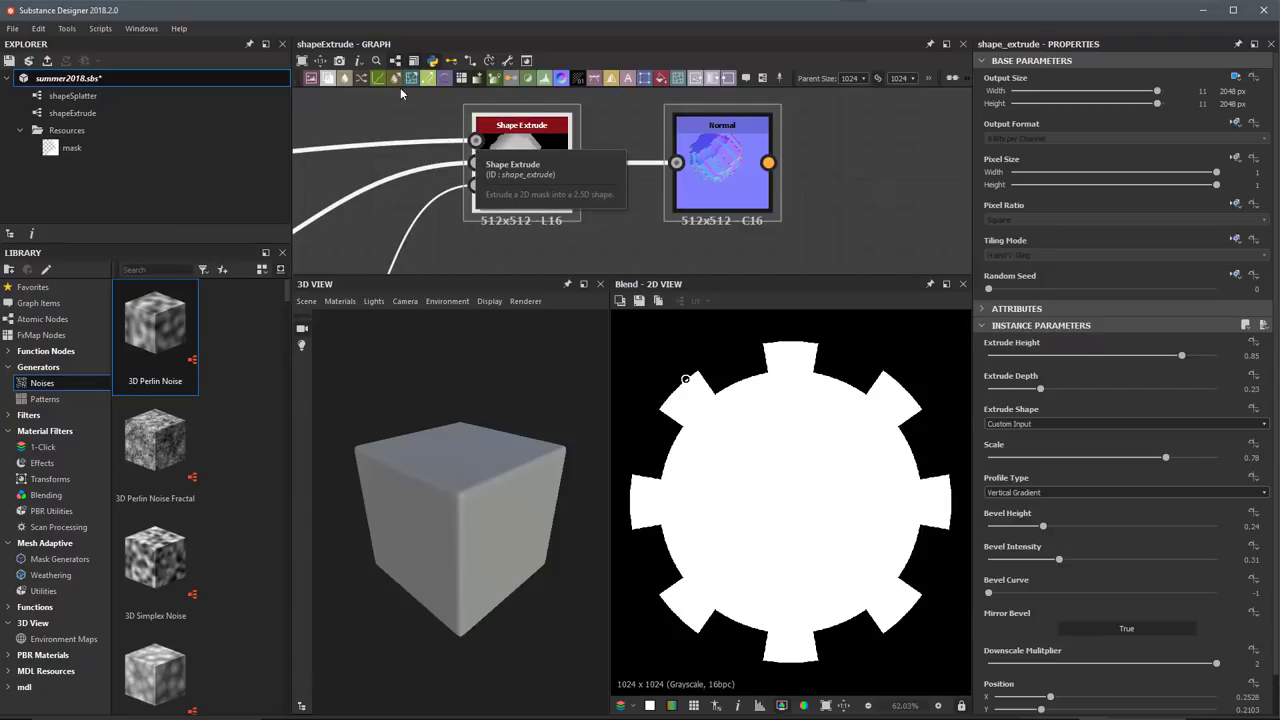
double_click(516, 136)
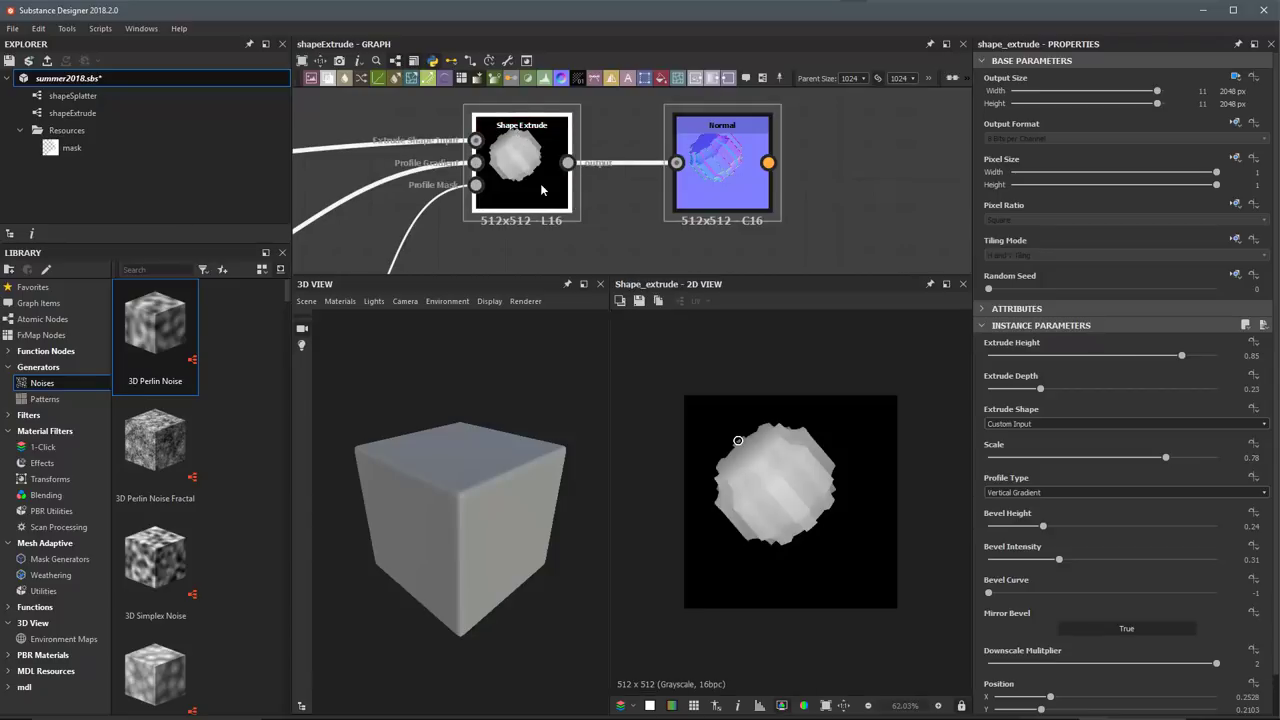
scroll(1166, 392, "down", 1)
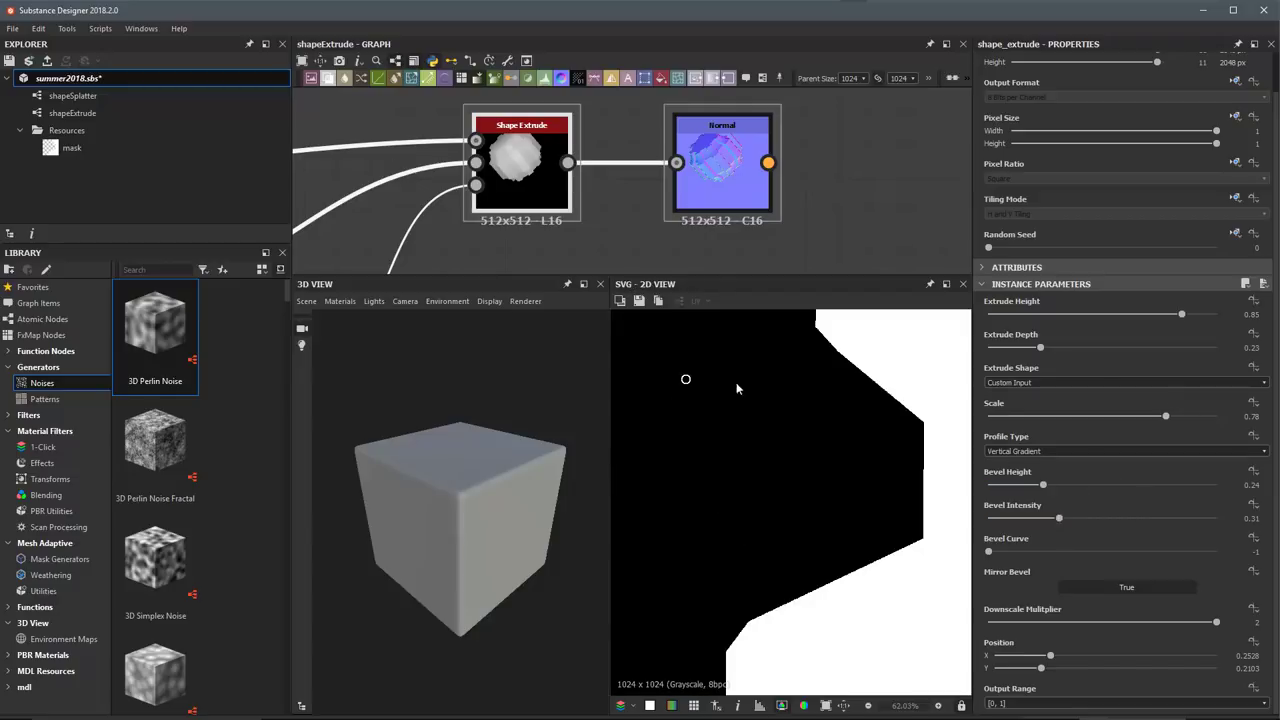
key("f")
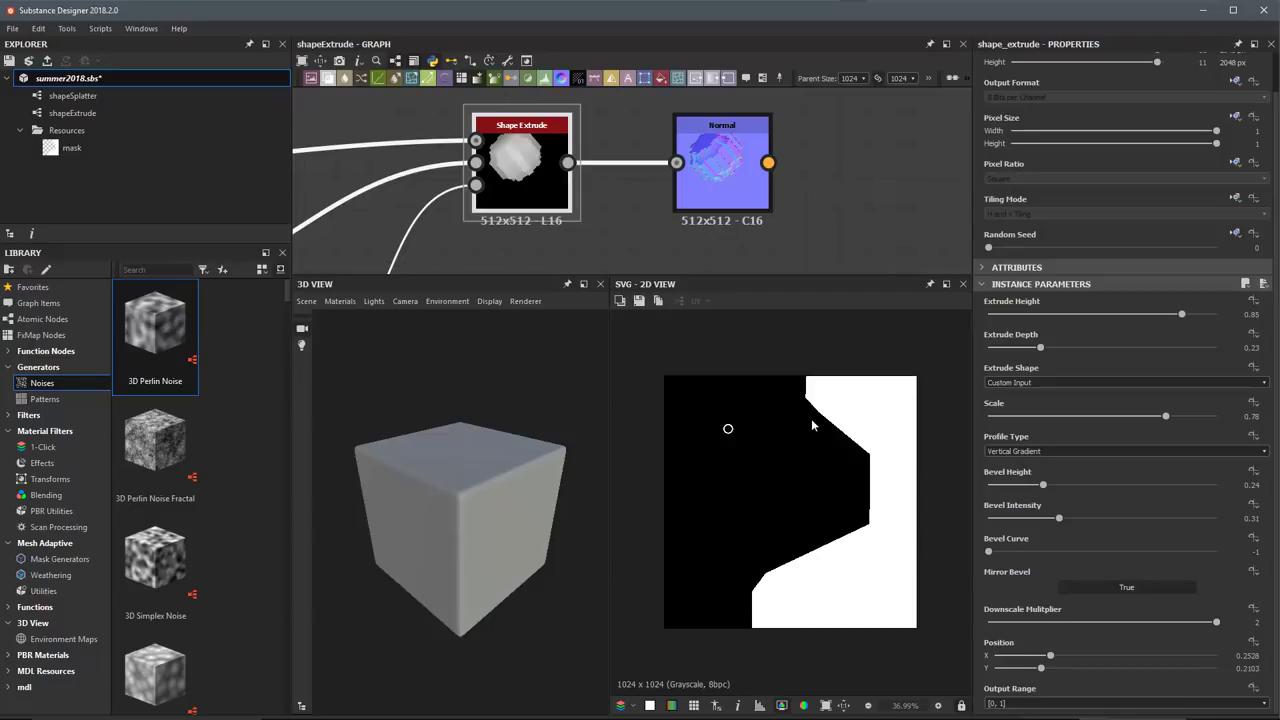
left_click(741, 162)
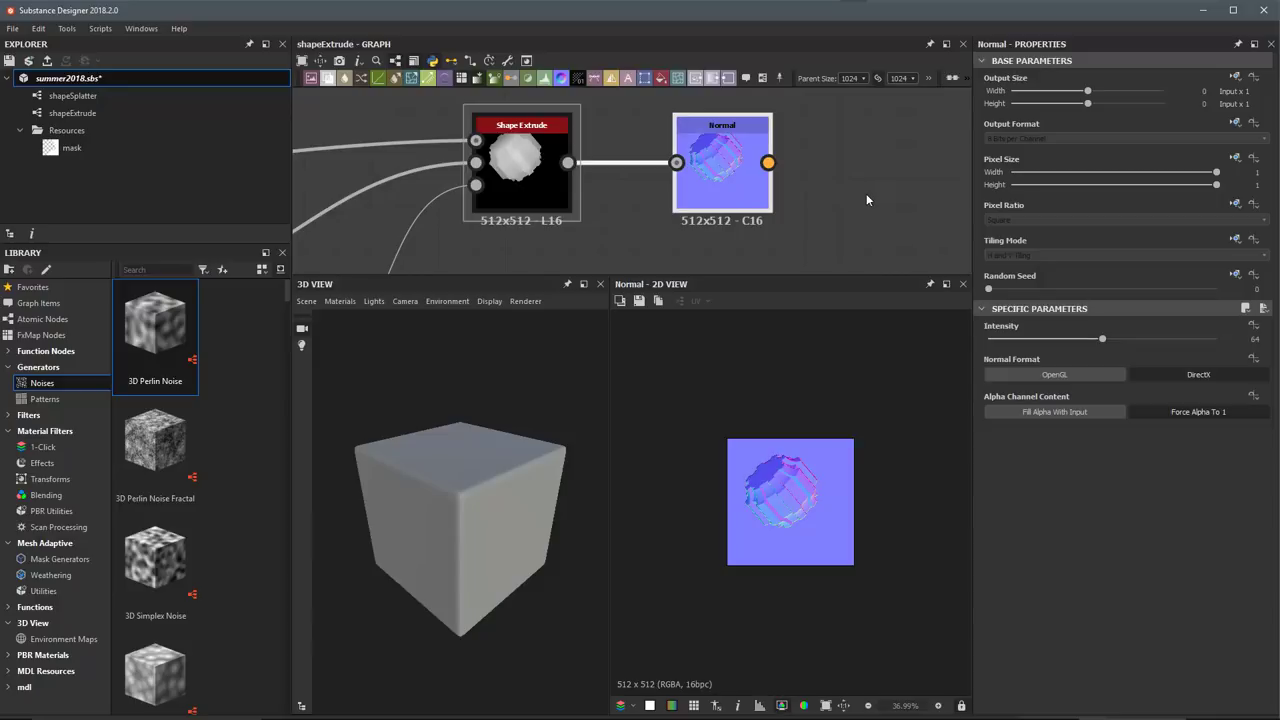
left_click(506, 150)
scroll(1010, 632, "down", 1)
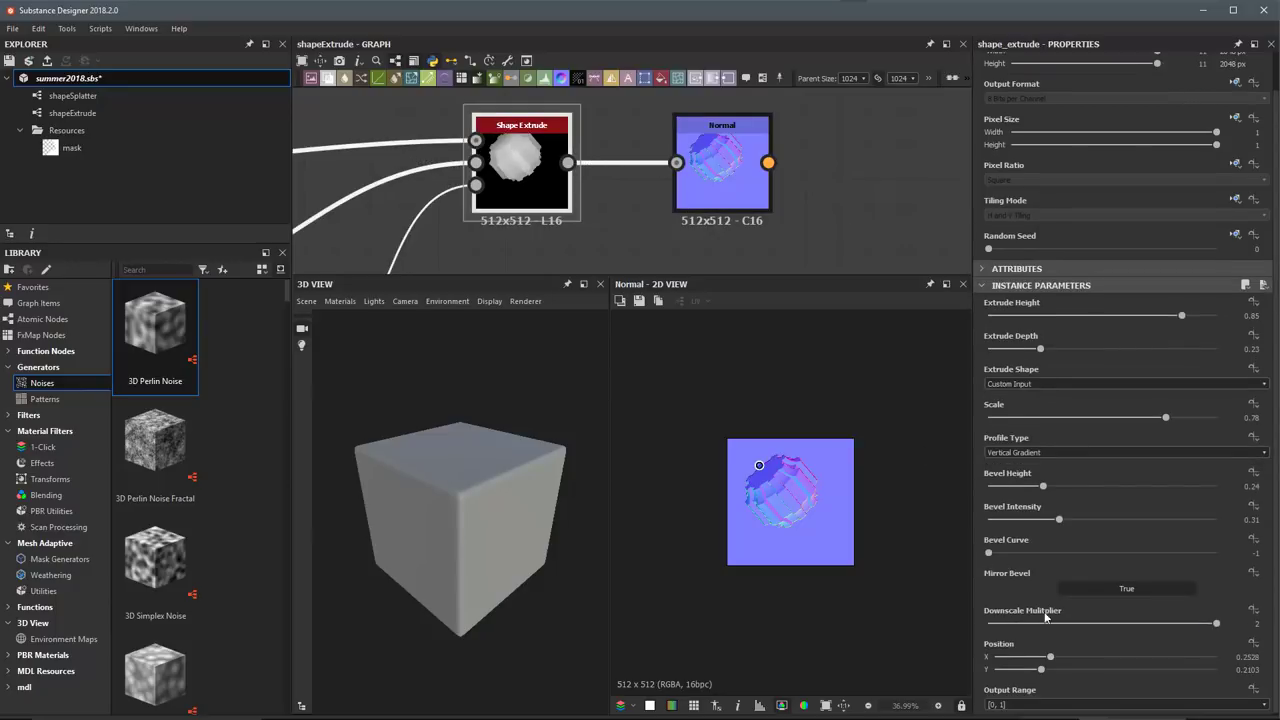